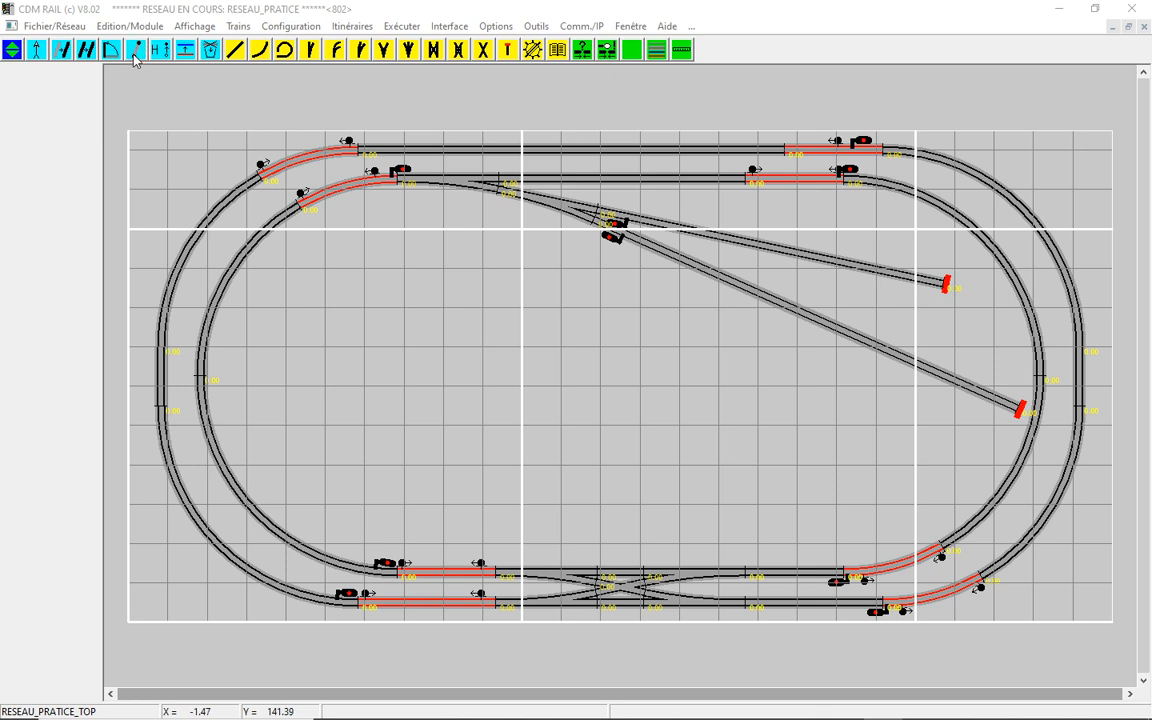
- Set the zone of the red arc segment at the inner loop's upper-left curve to 00
click(134, 50)
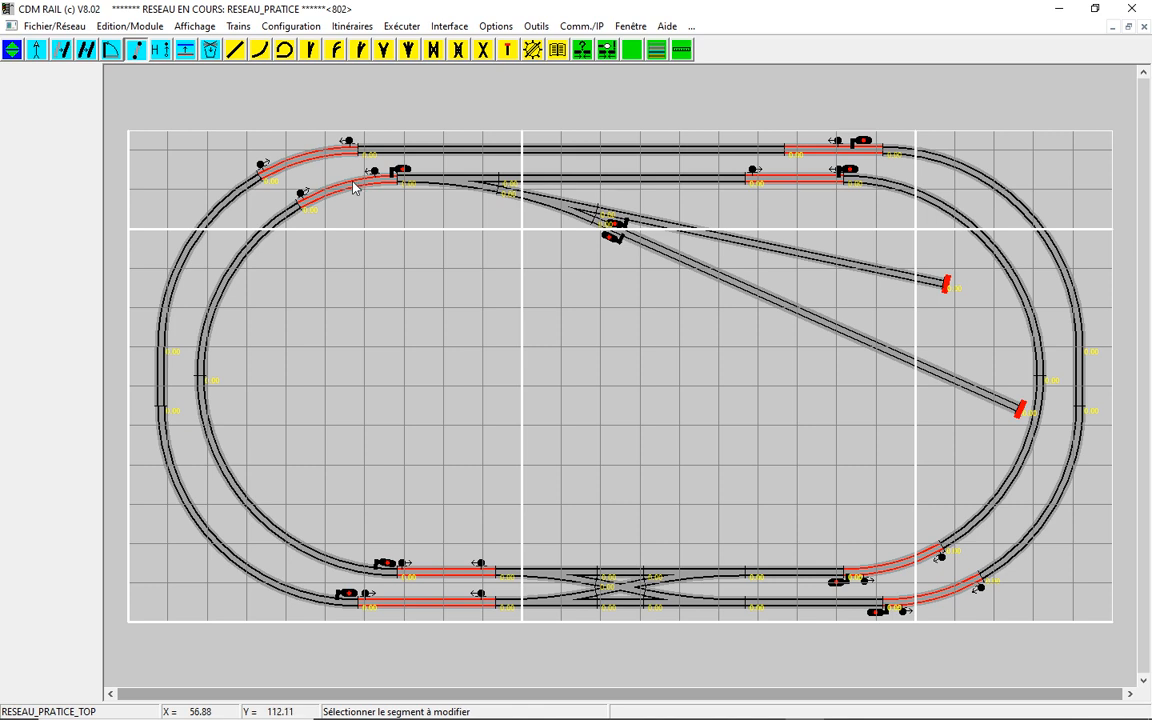
click(322, 186)
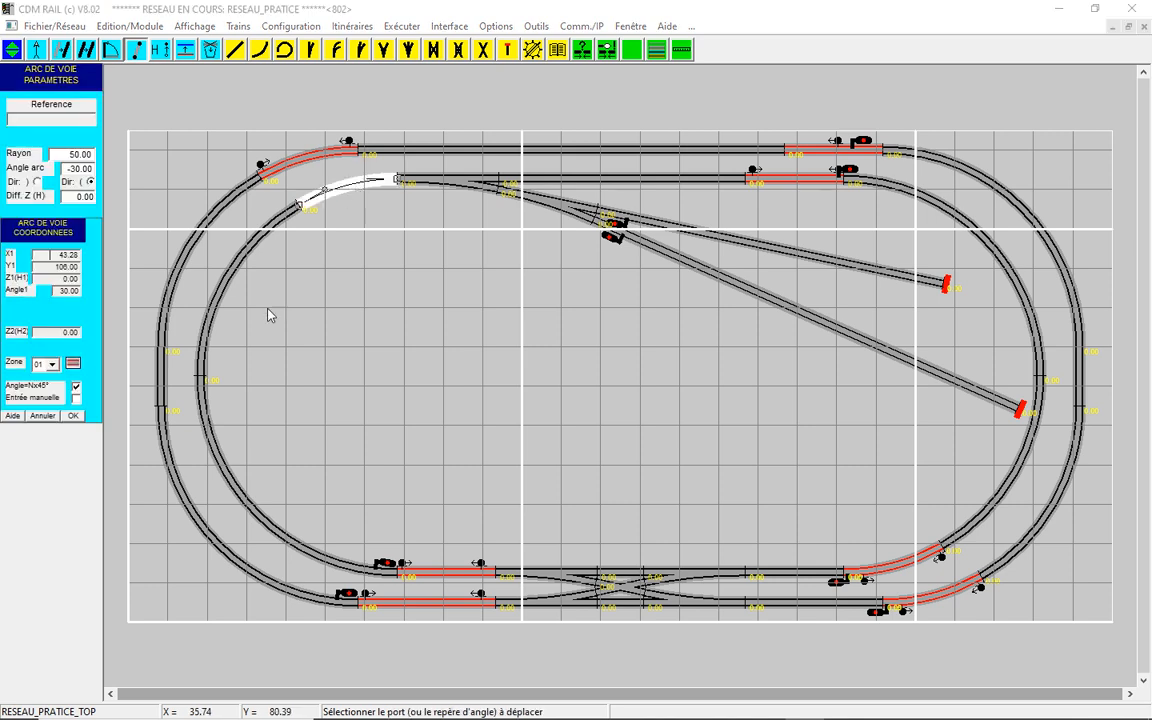
click(52, 365)
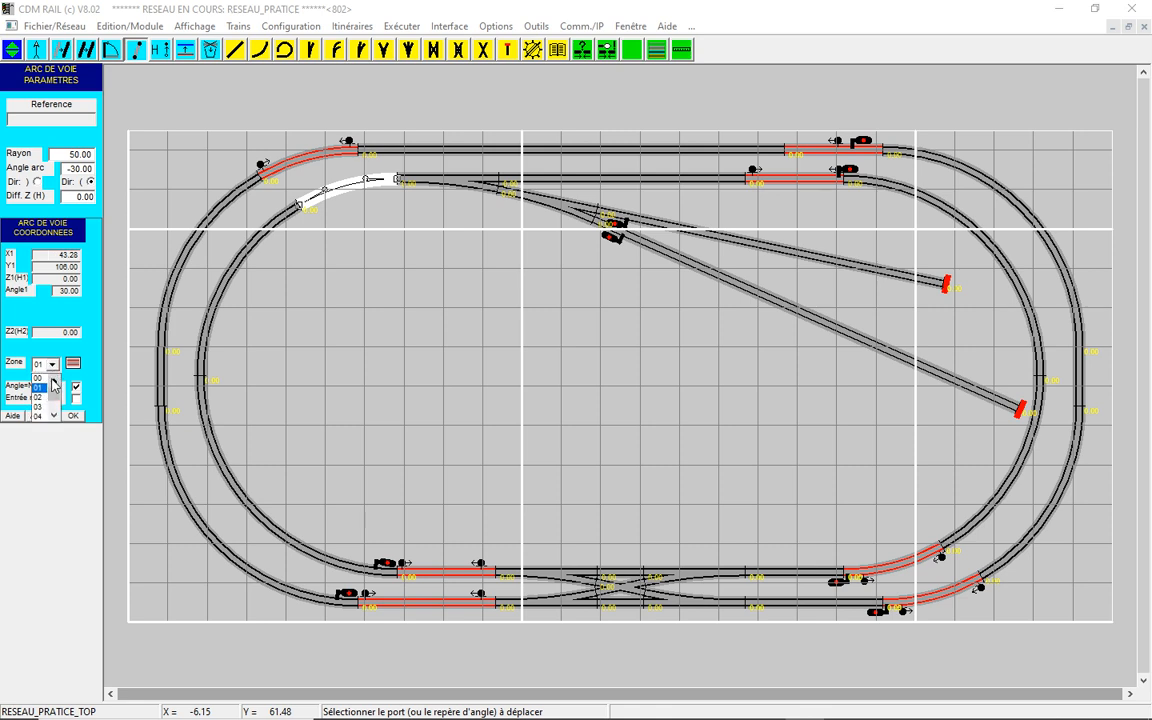
click(35, 378)
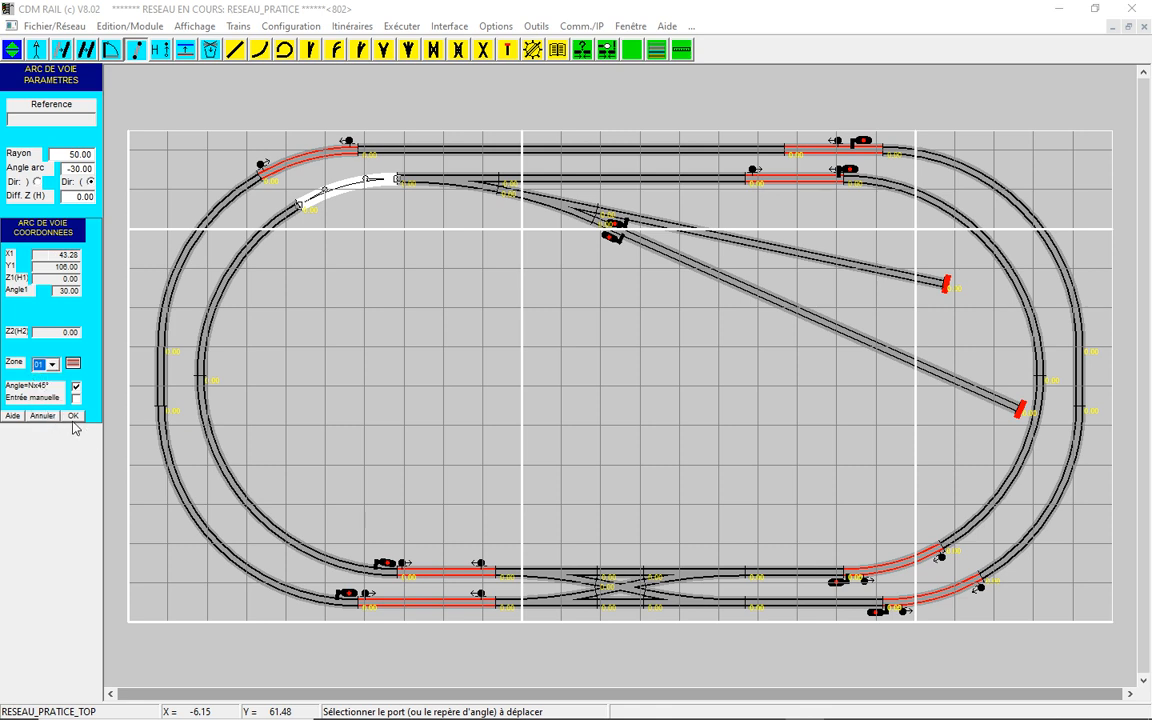
click(52, 366)
click(41, 377)
click(76, 416)
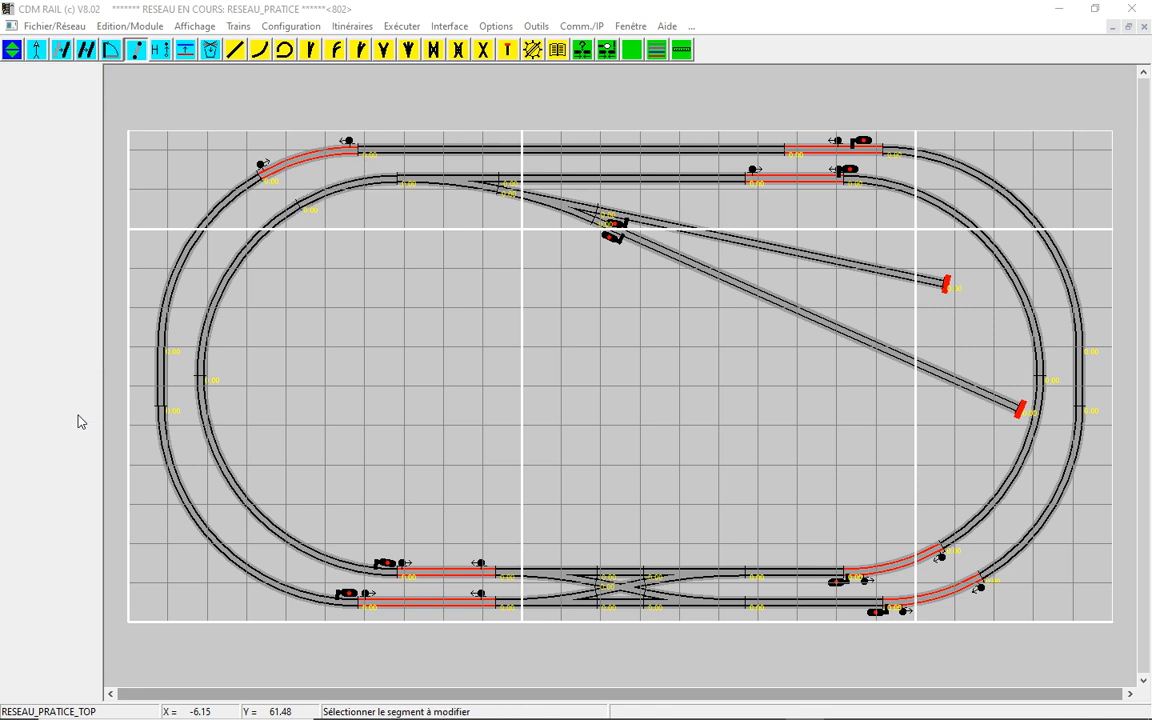
- Reassign the red arc segment at the outer loop's upper-left curve to zone 00
click(293, 170)
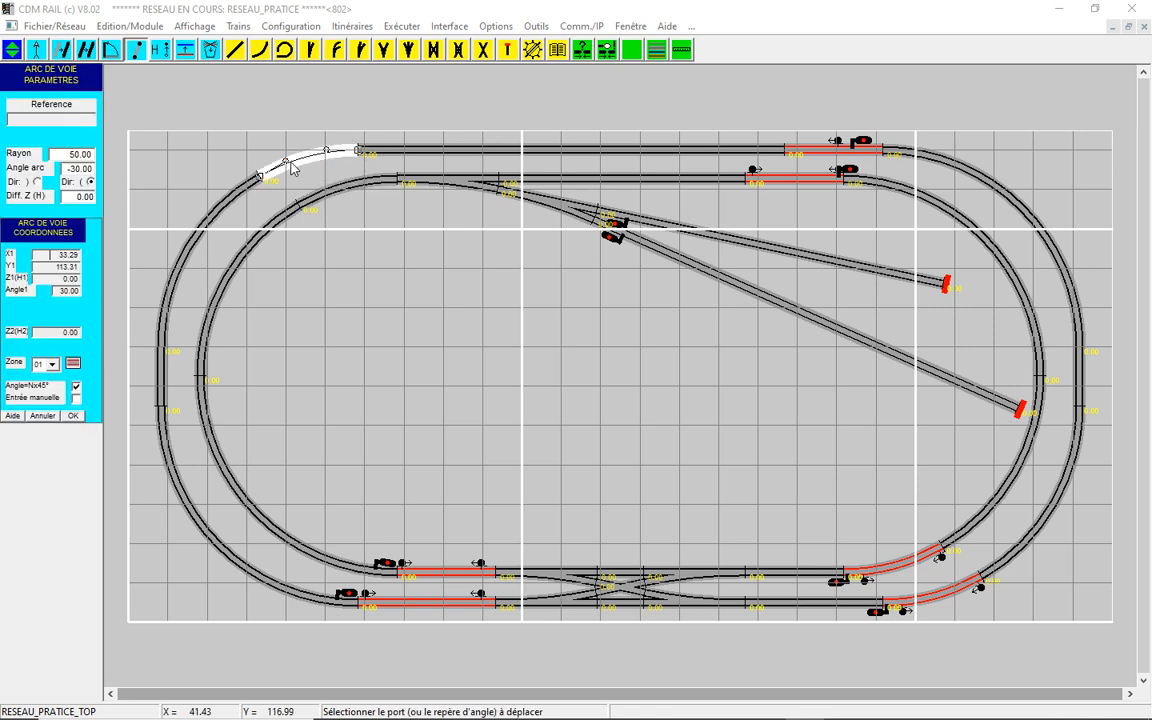
click(50, 364)
click(73, 416)
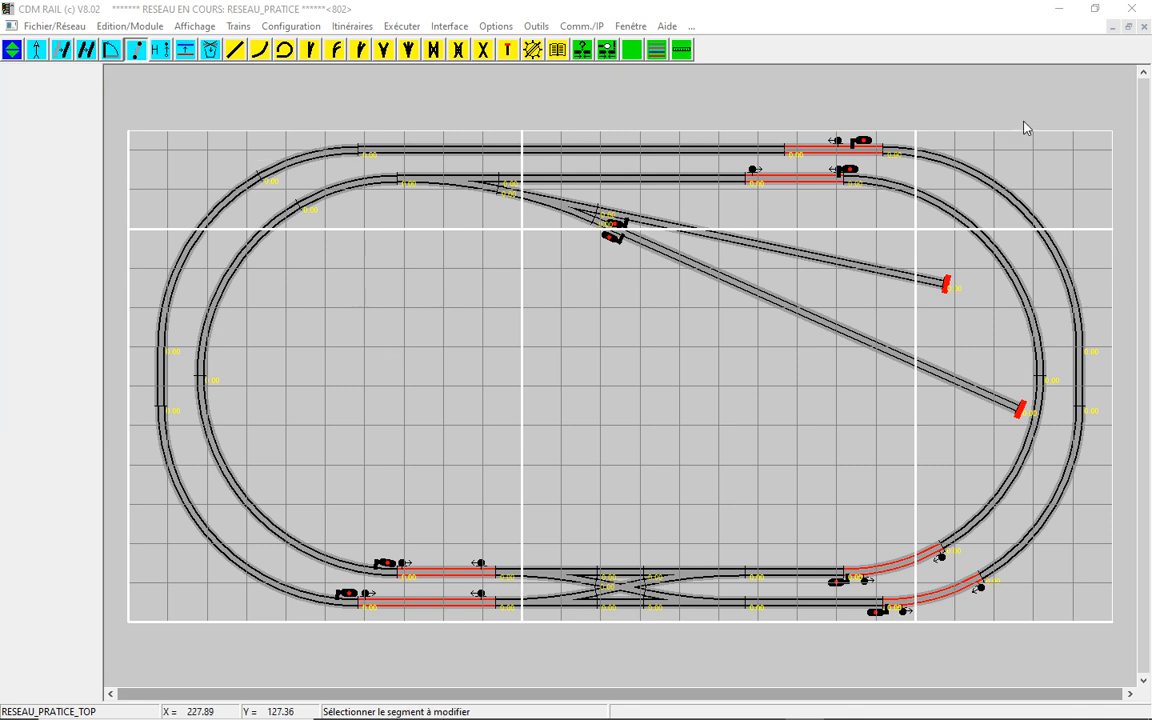
- Change the red straight segment at the right end of the outer loop's upper track to zone 00
click(838, 152)
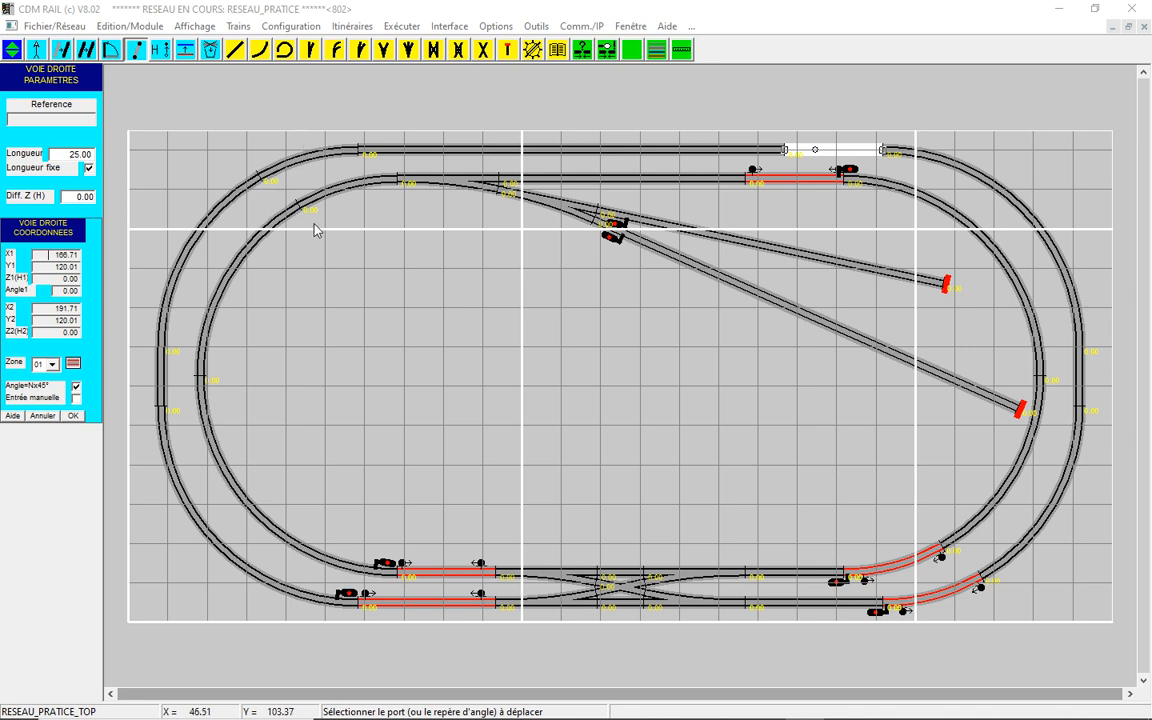
click(54, 366)
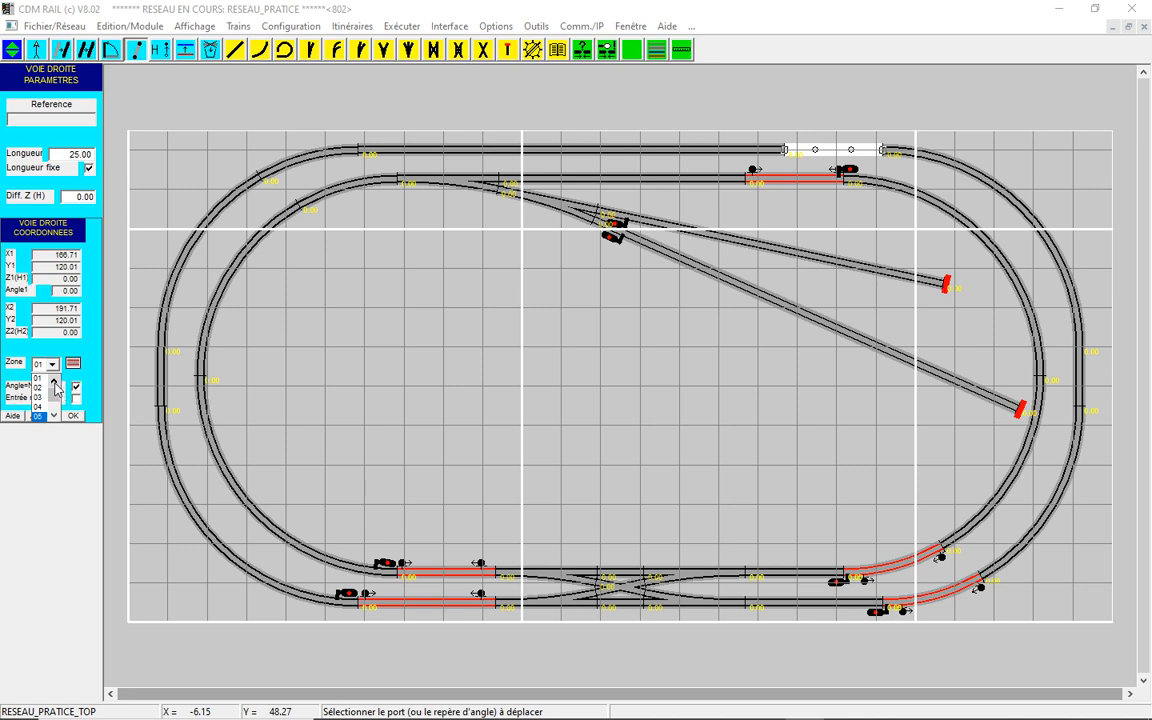
click(54, 379)
click(37, 379)
click(73, 415)
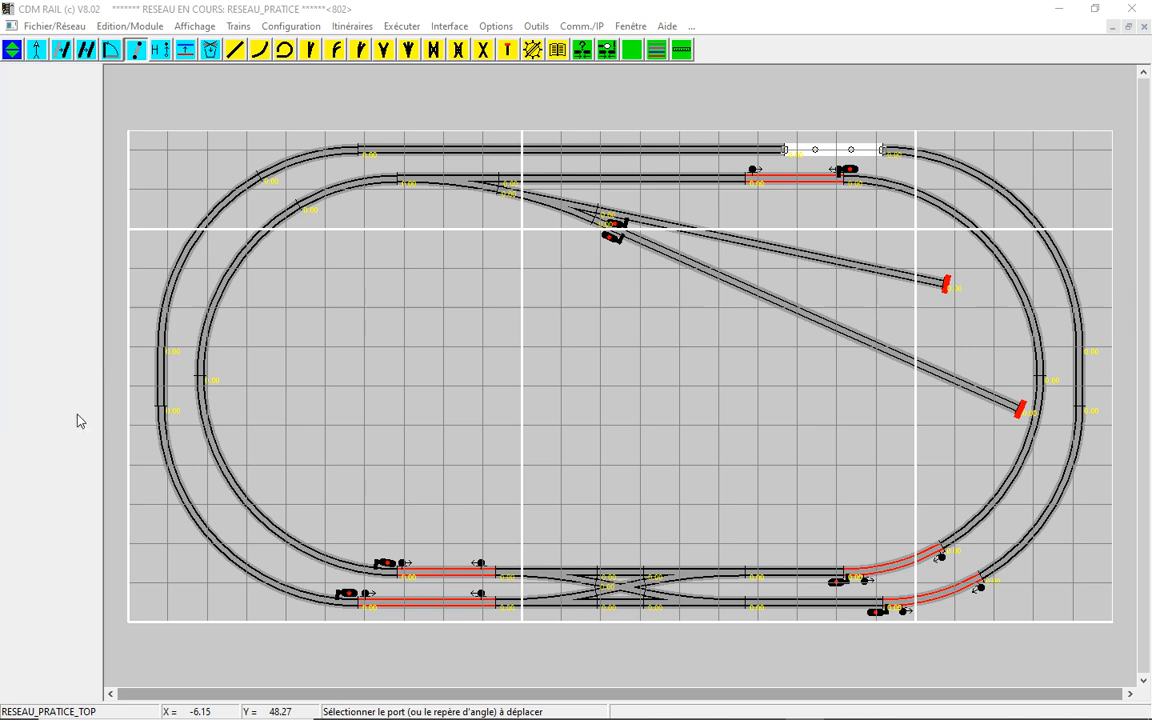
- Set zone 00 on the red straight segment at the right end of the inner loop's upper track
click(805, 179)
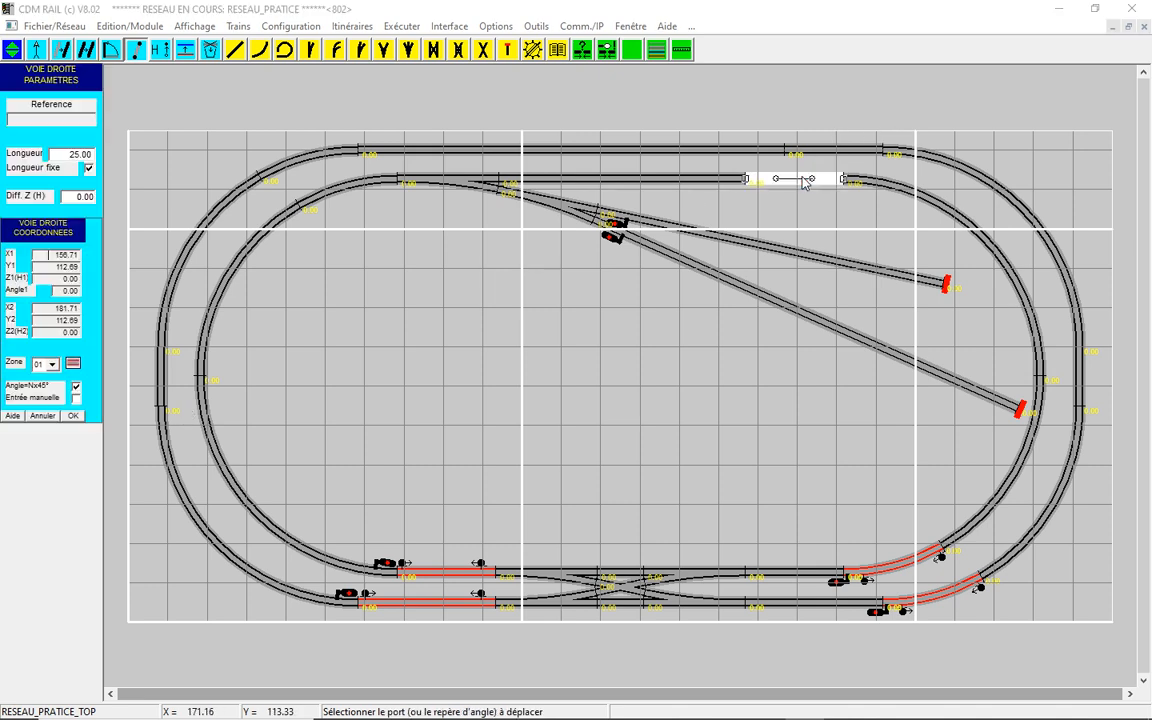
click(53, 365)
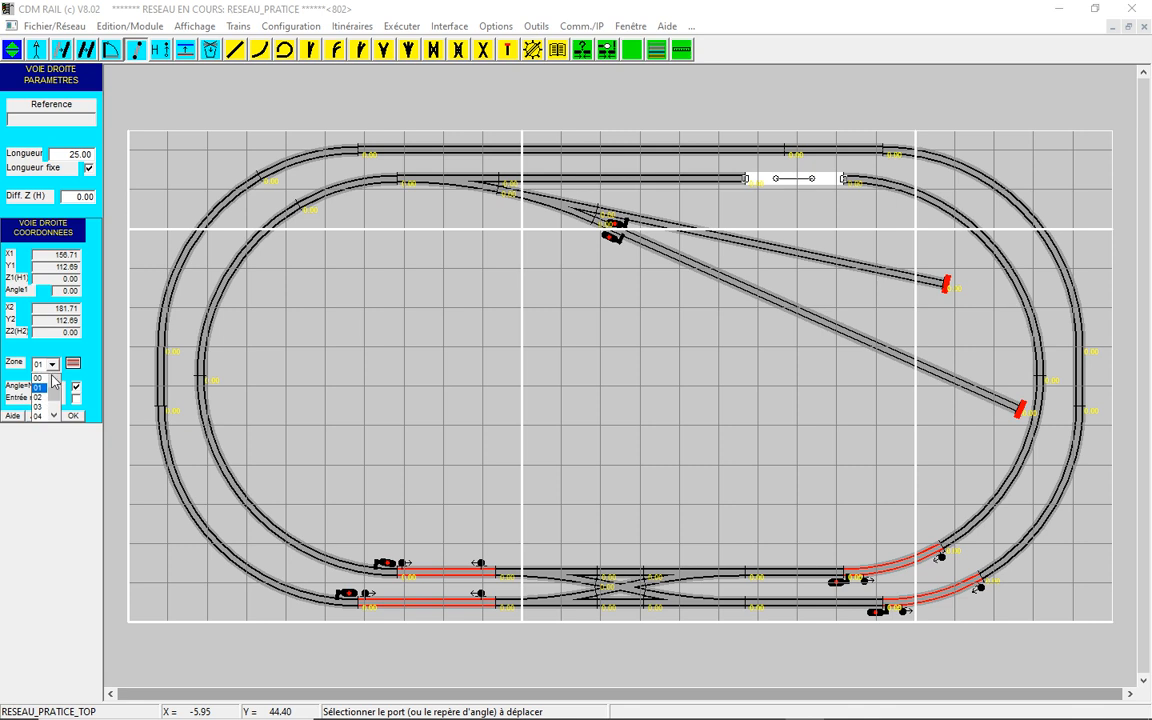
click(44, 379)
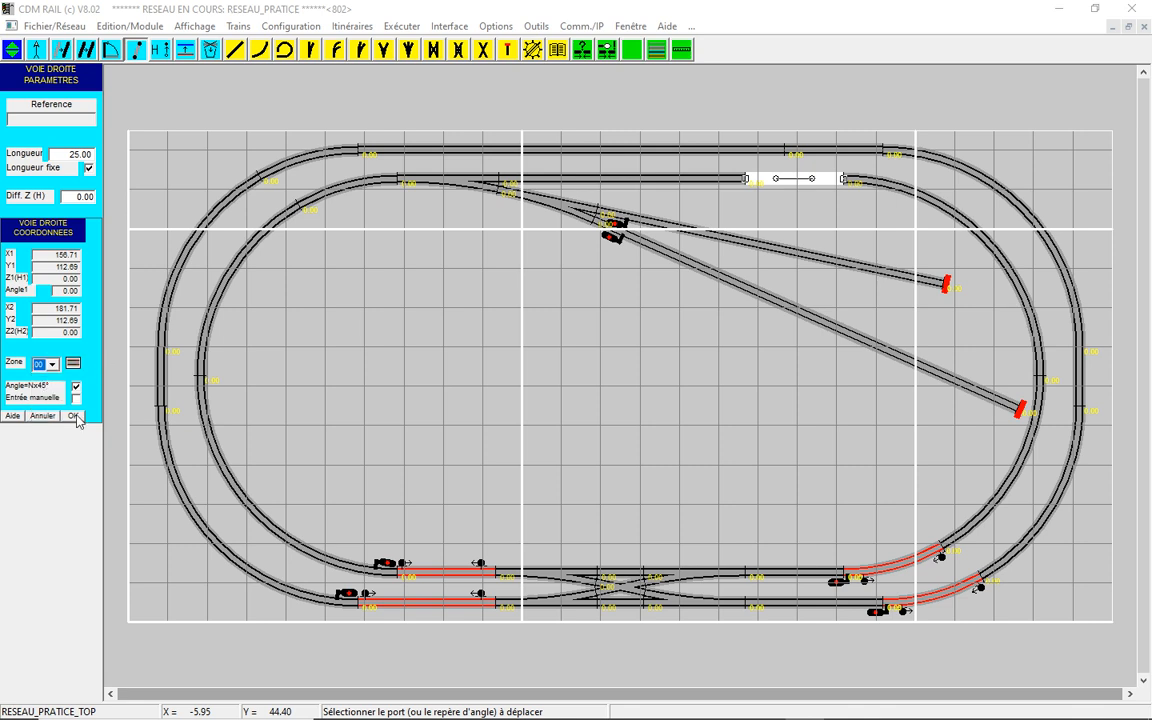
click(74, 416)
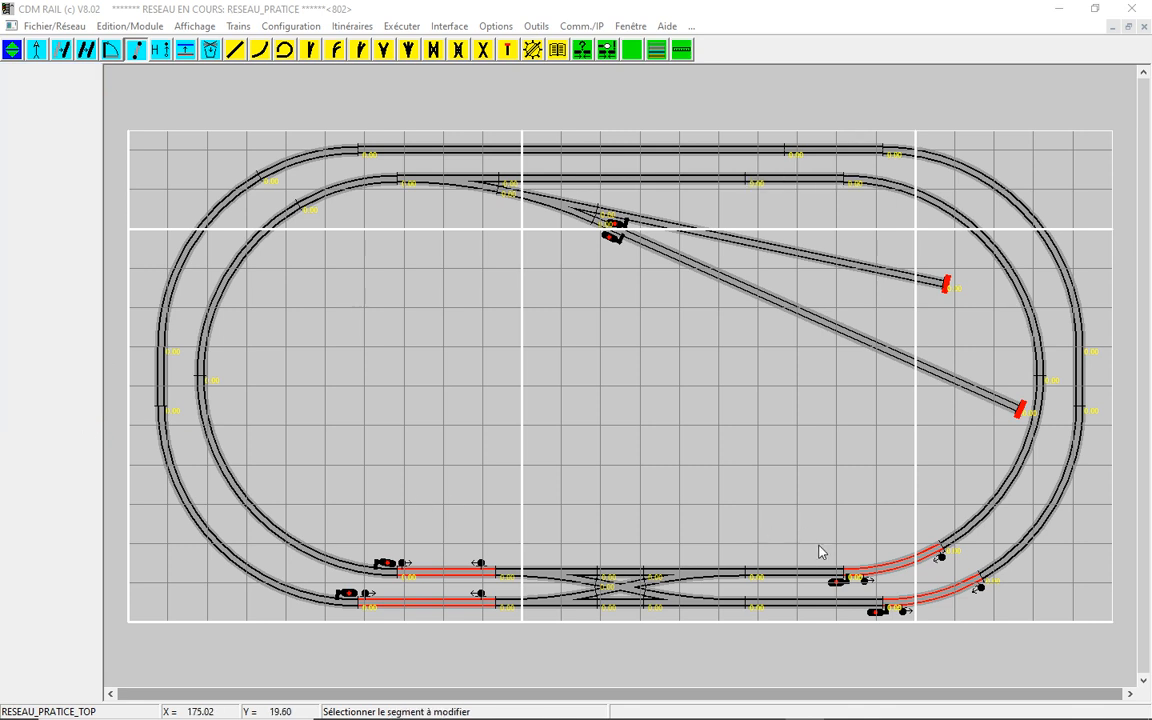
- Set the zone of the red arc segment at the inner loop's lower-right curve to 00
click(907, 564)
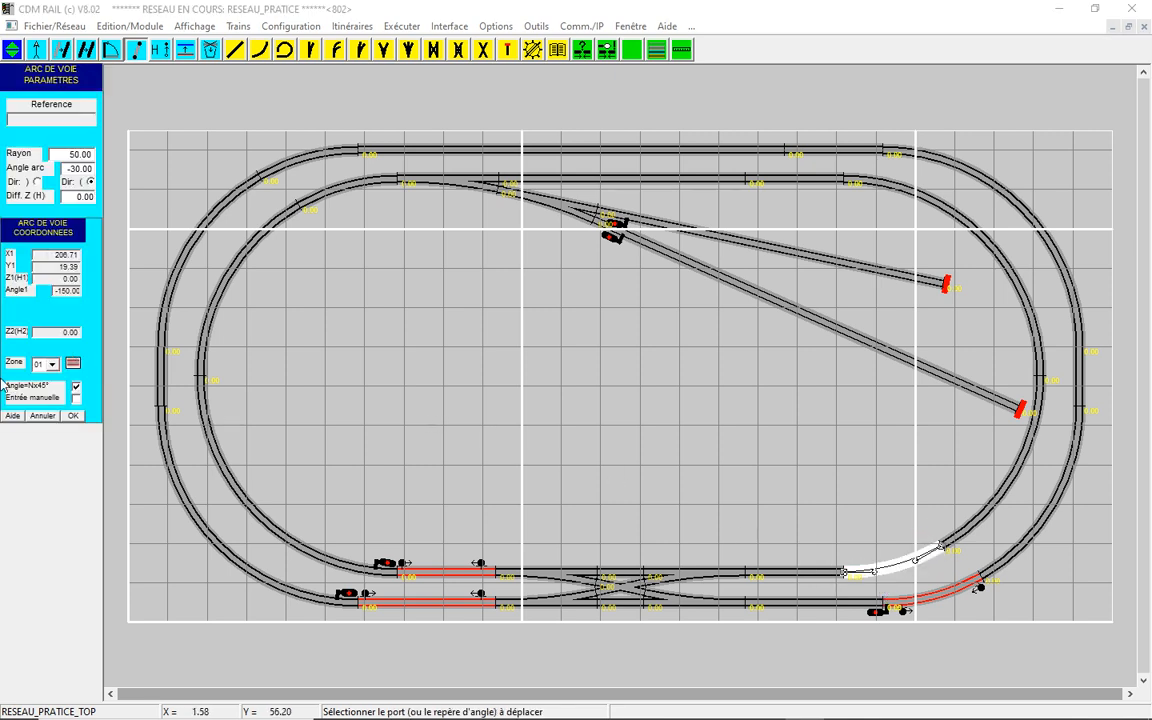
click(52, 364)
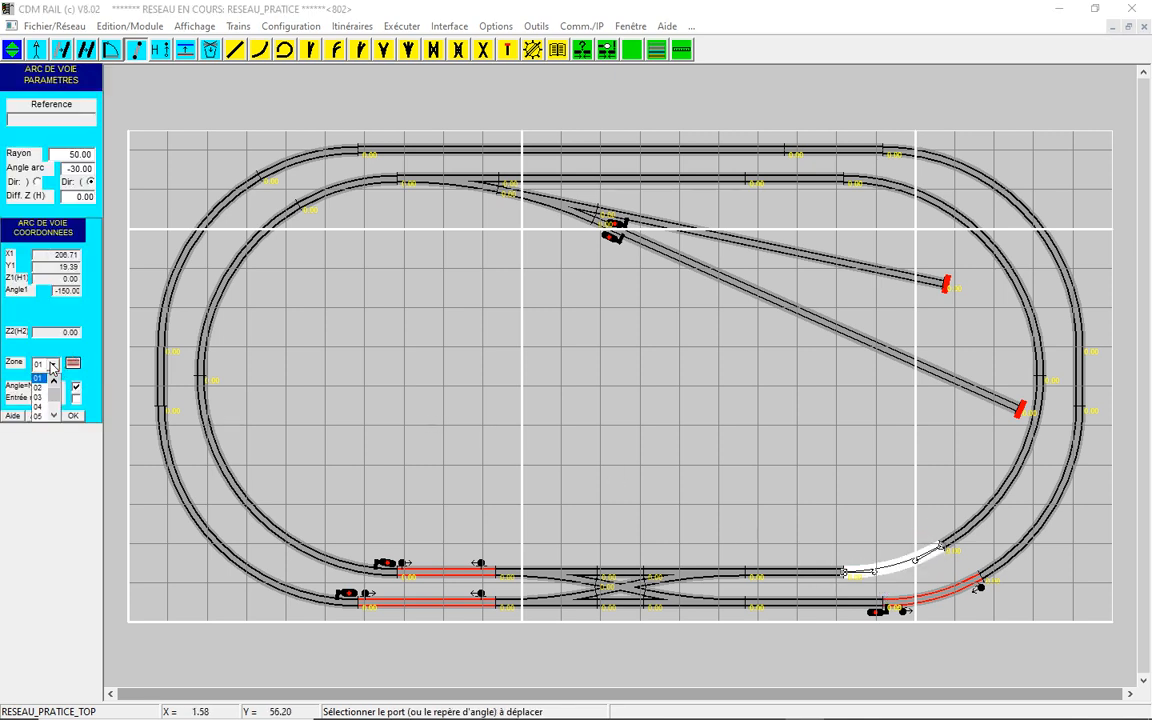
click(51, 363)
click(52, 365)
click(53, 381)
click(40, 382)
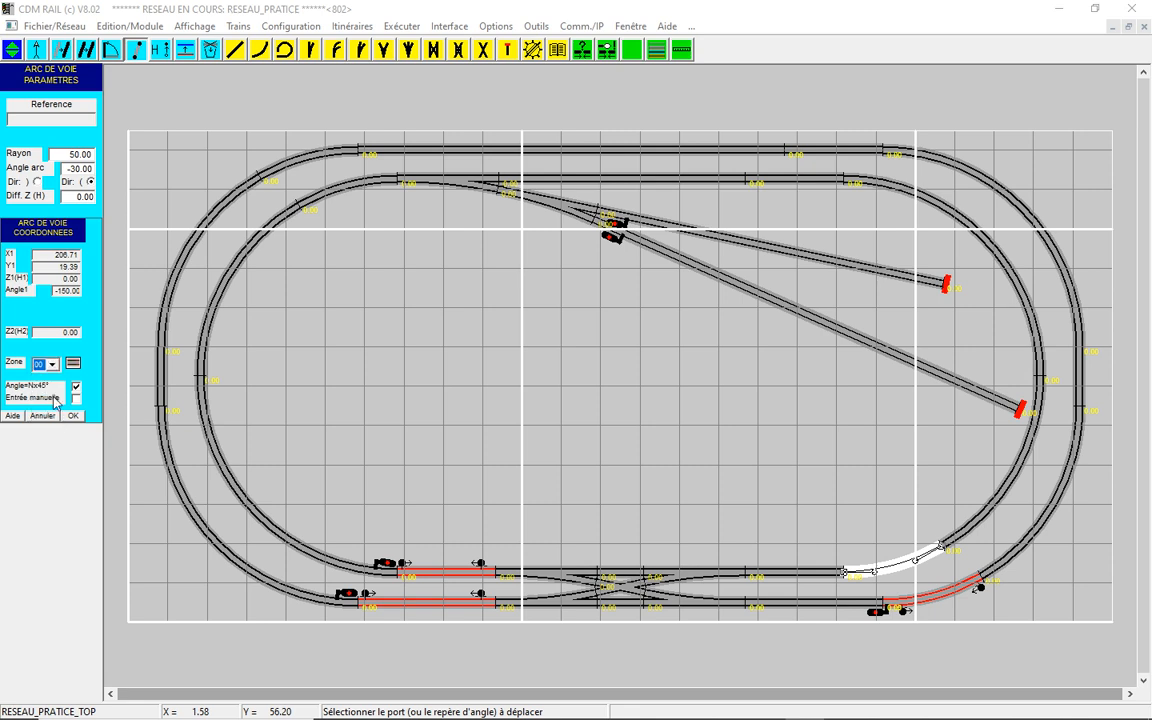
click(73, 416)
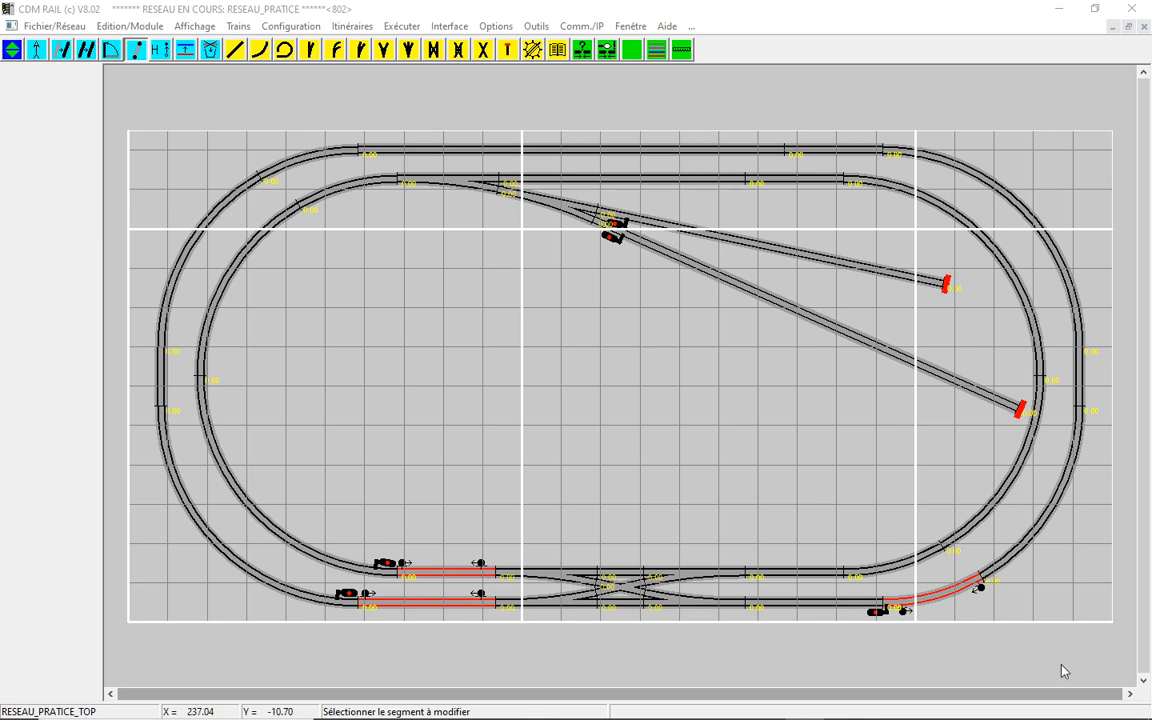
- Reassign the red arc segment at the outer loop's lower-right curve to zone 00
click(955, 594)
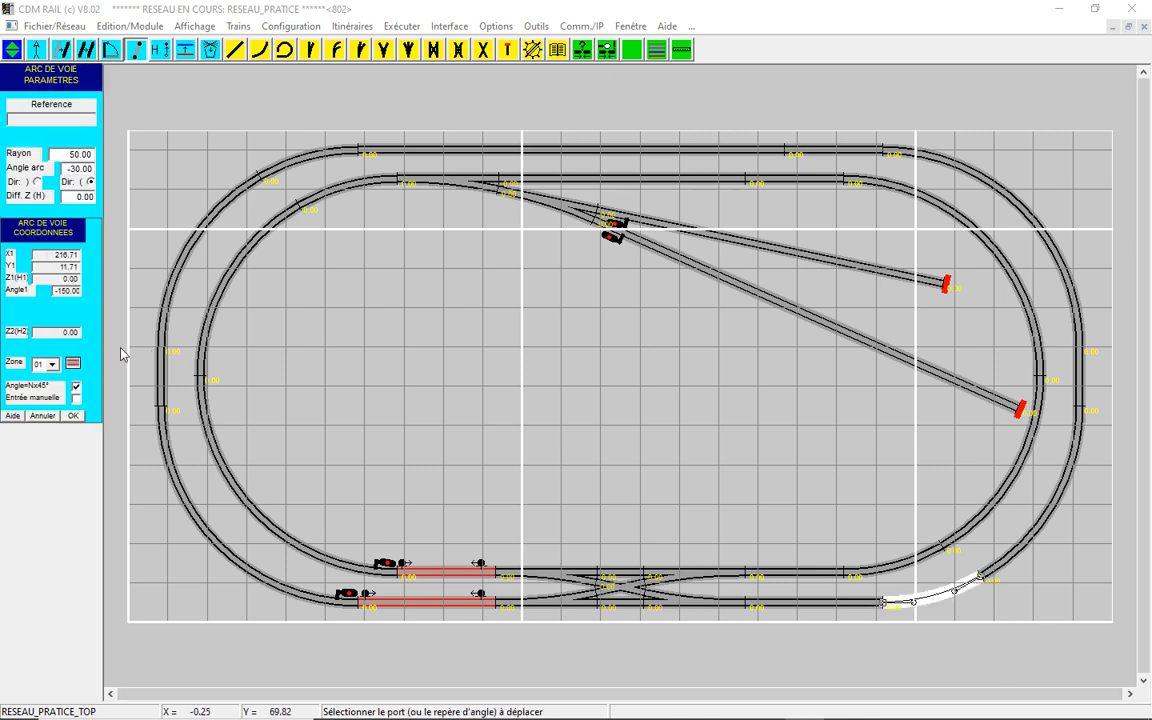
click(52, 366)
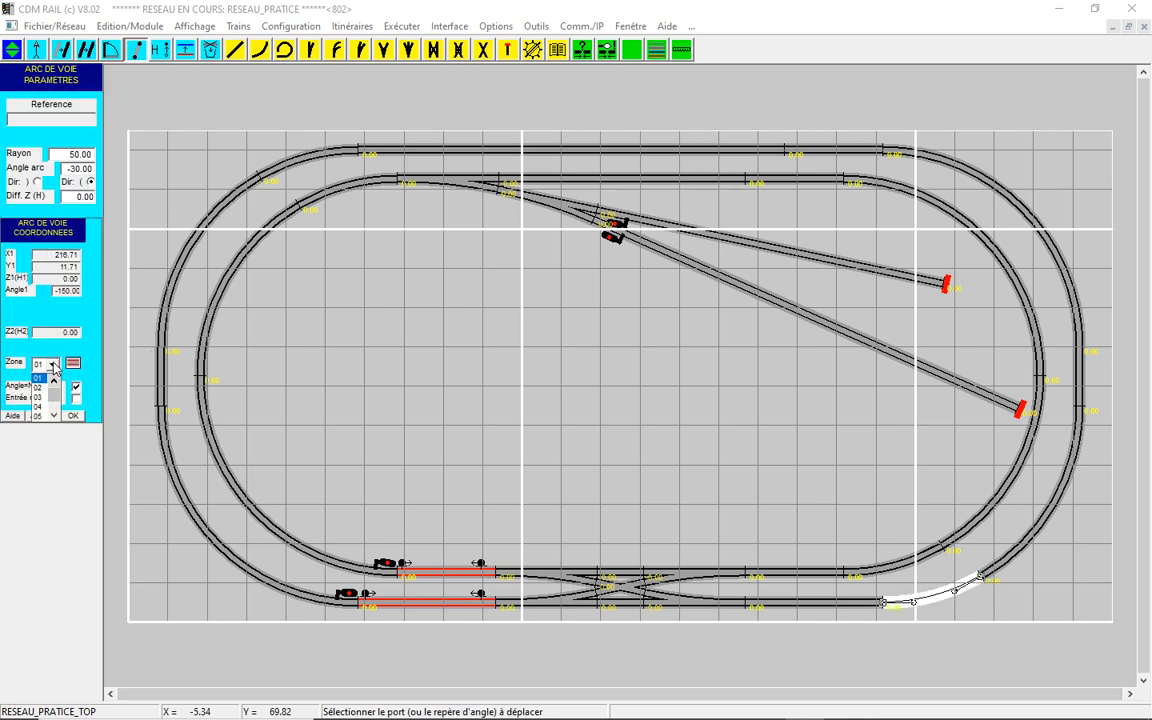
click(41, 339)
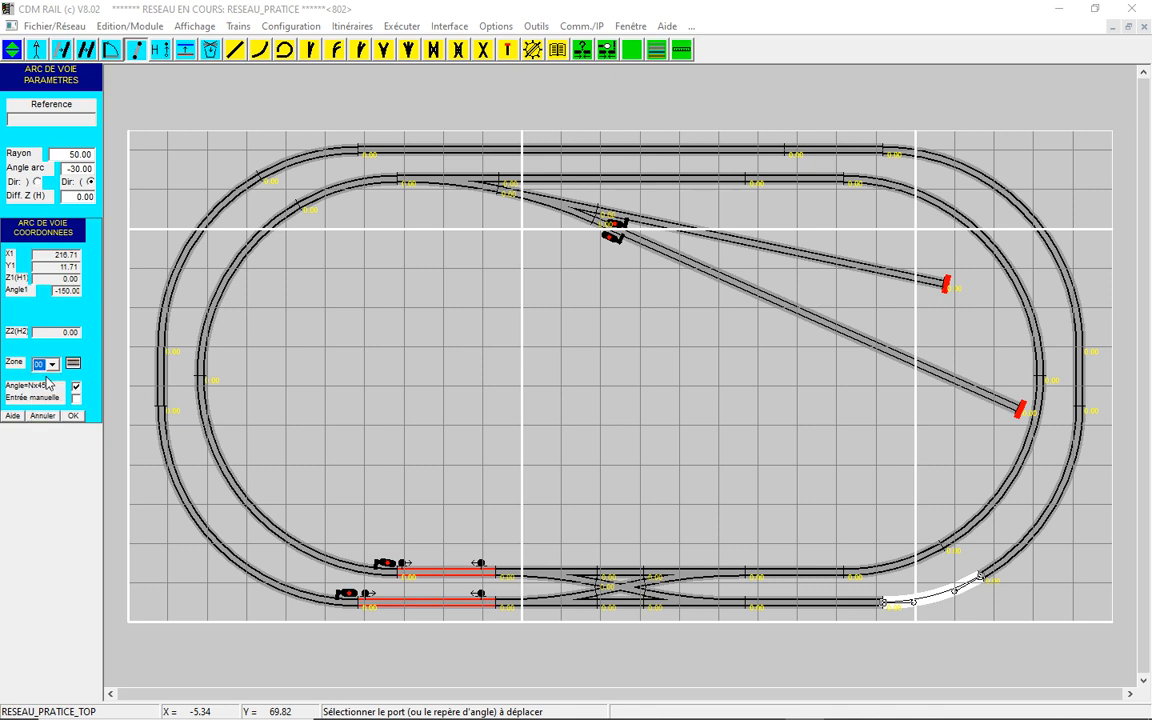
click(73, 416)
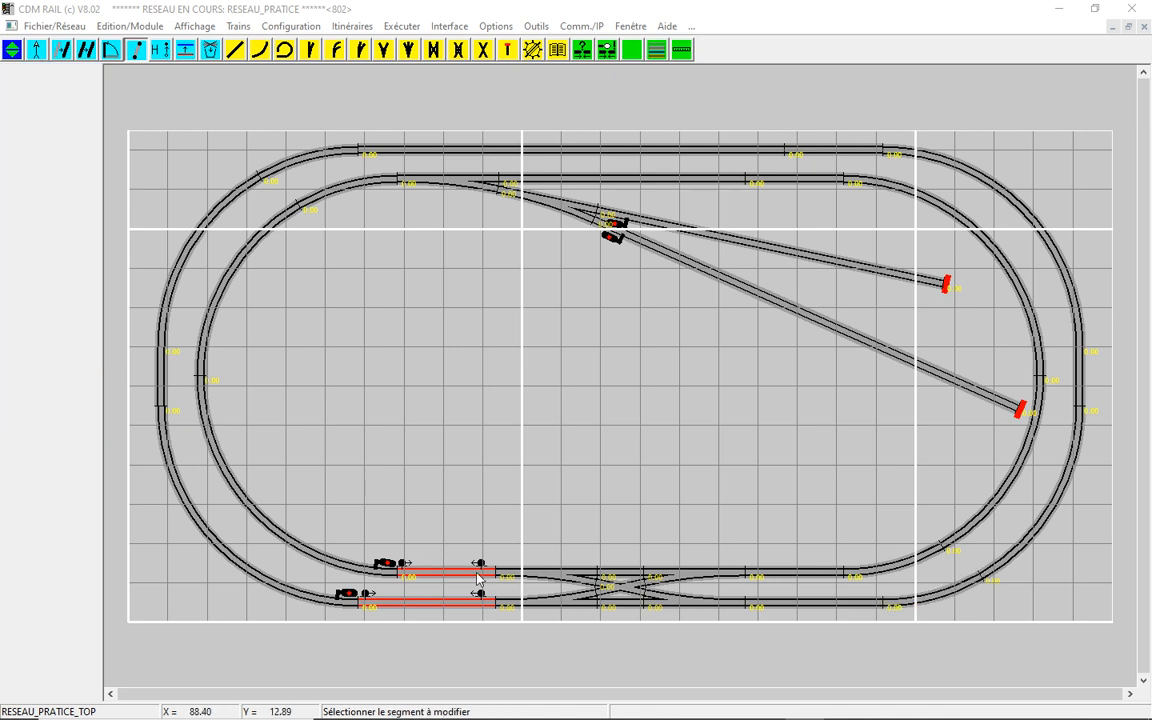
- Change the red straight segment on the inner loop's lower track to zone 00
click(446, 577)
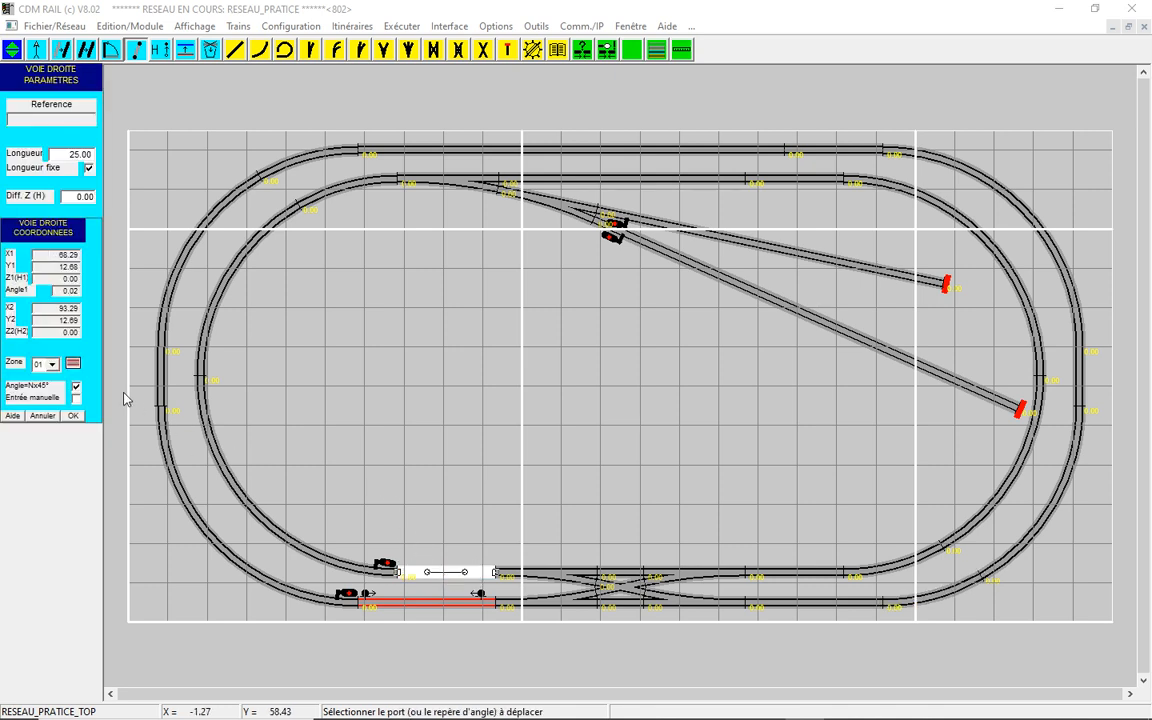
click(53, 365)
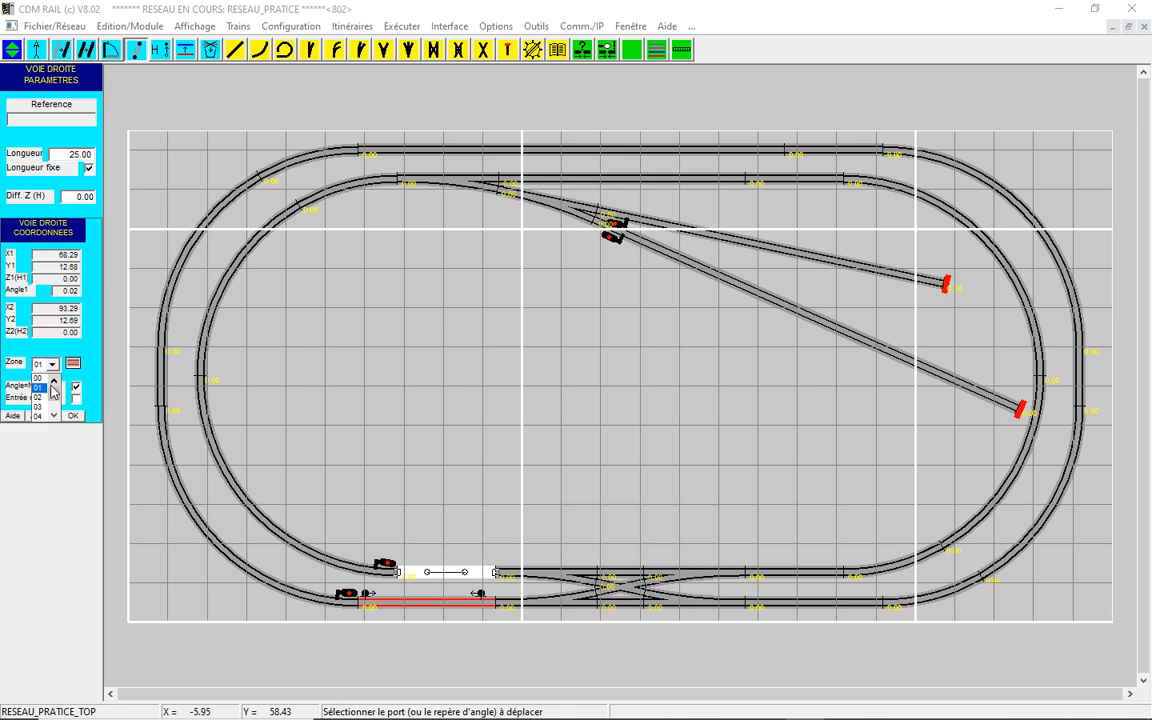
click(38, 380)
click(75, 415)
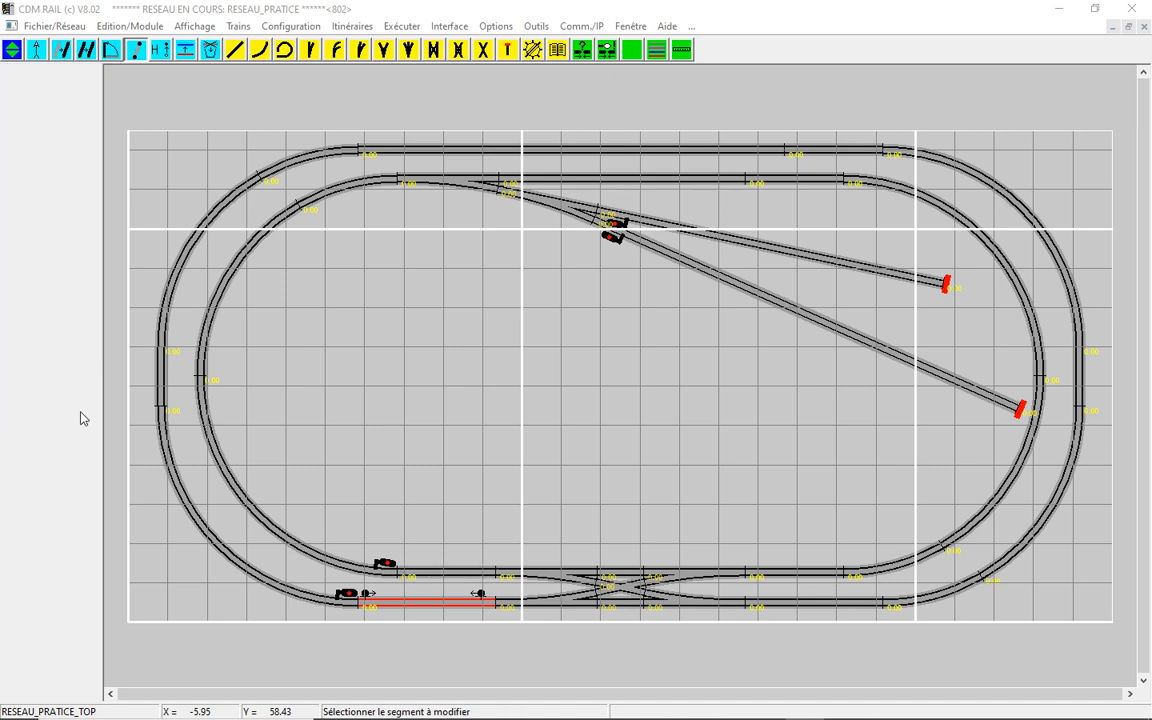
- Set zone 00 on the remaining red straight segment of the outer loop's lower track
click(445, 602)
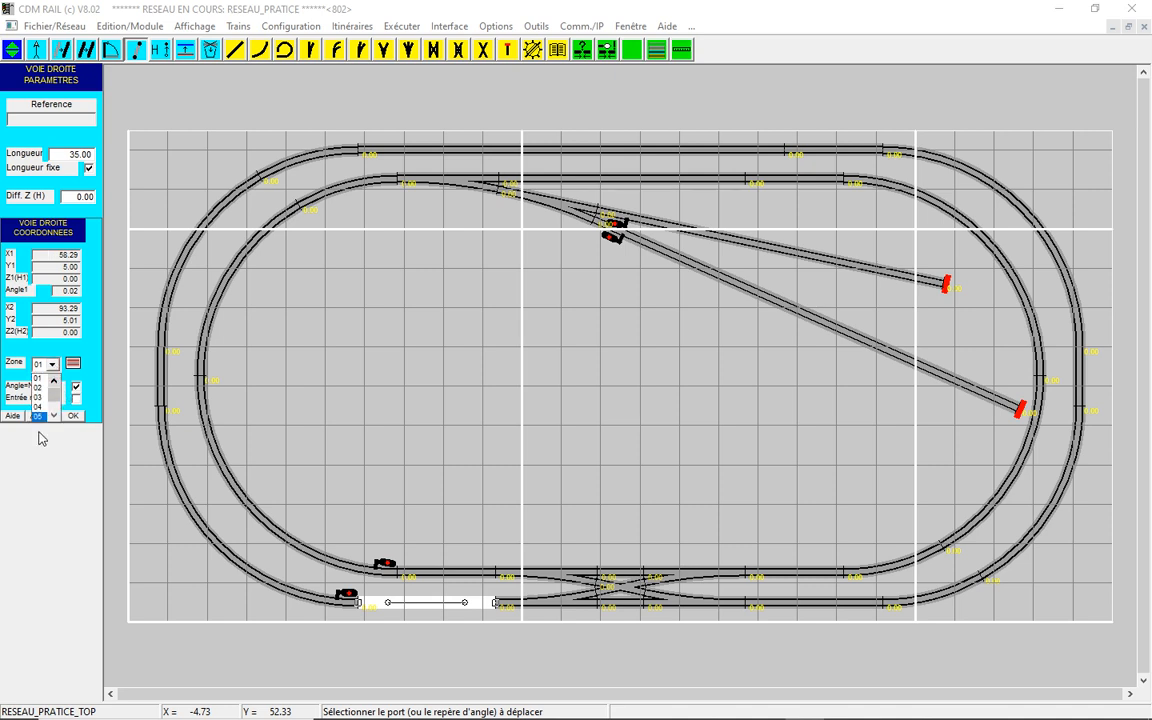
click(52, 364)
click(54, 380)
click(38, 379)
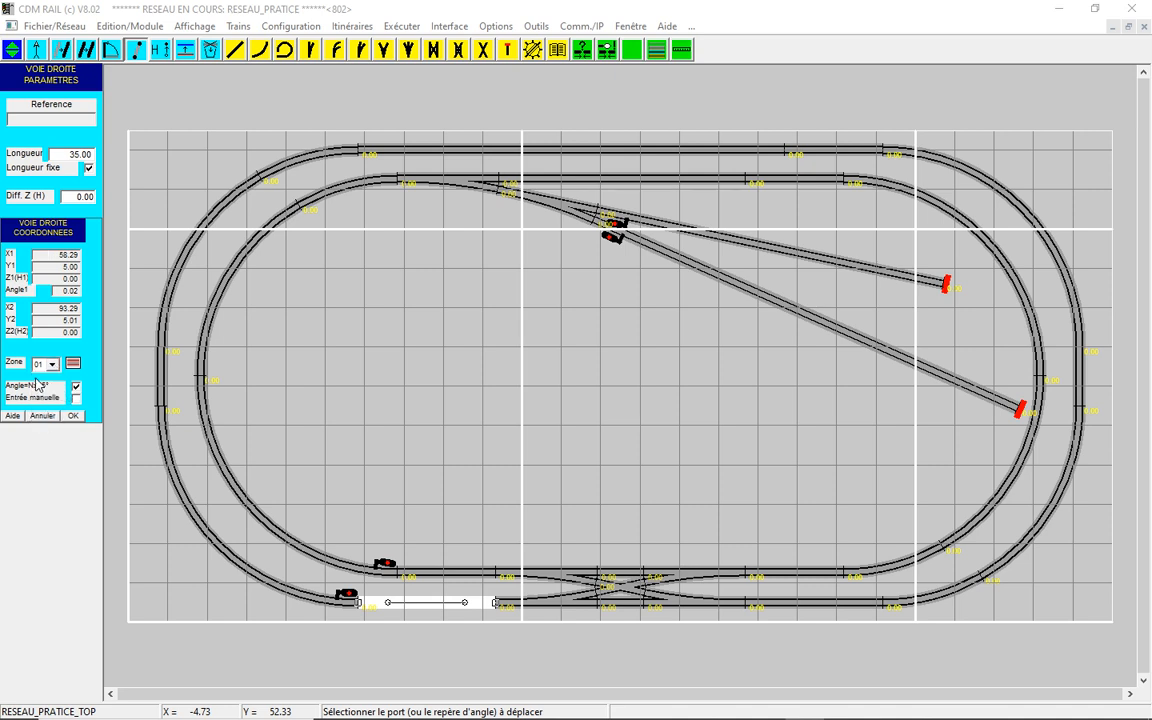
click(74, 417)
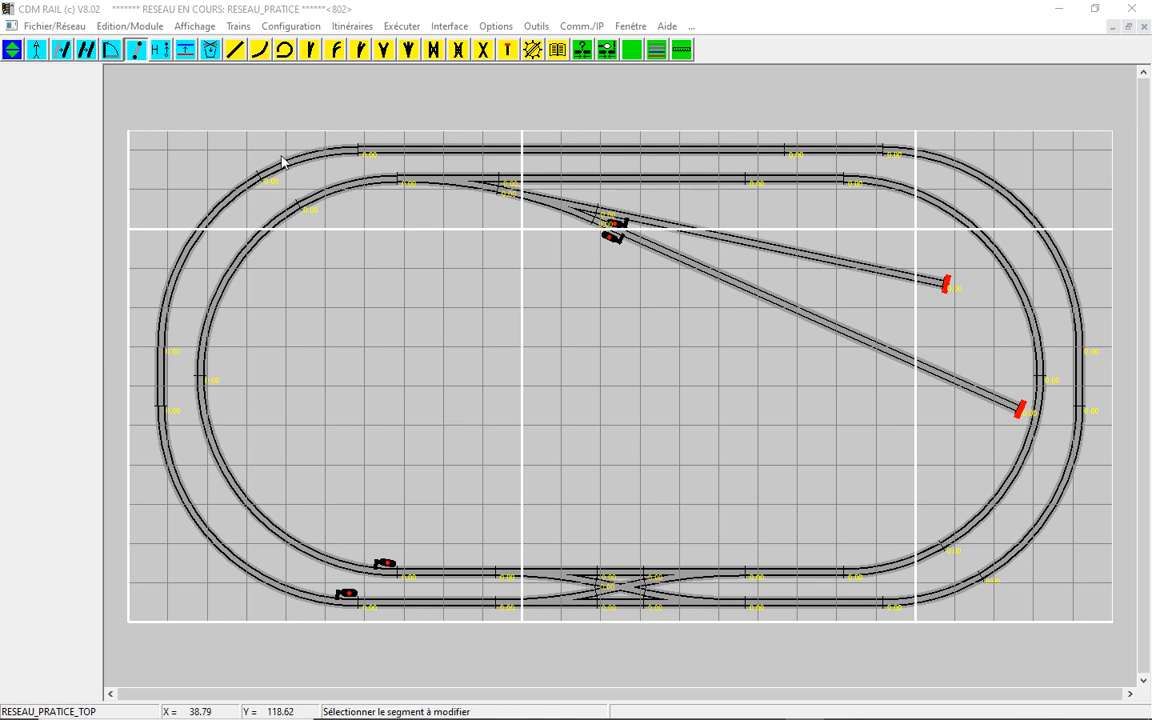
- Switch from track editing to editing the module's signals (Edition des signaux du module)
click(203, 28)
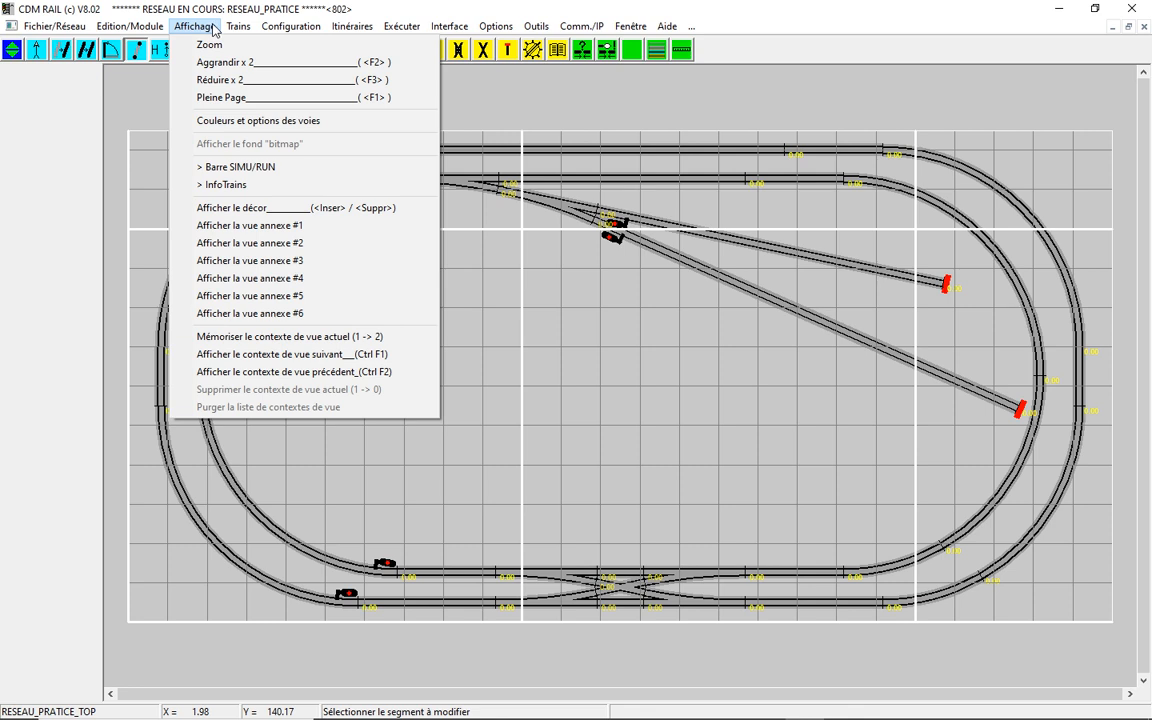
click(742, 442)
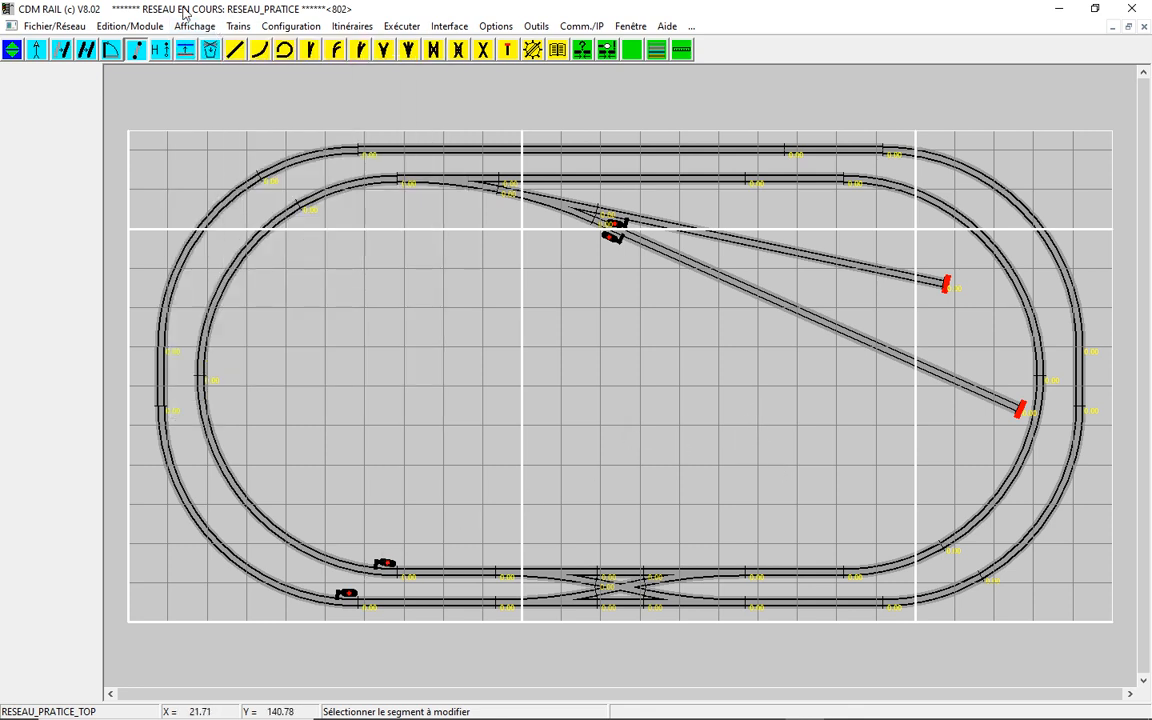
click(130, 26)
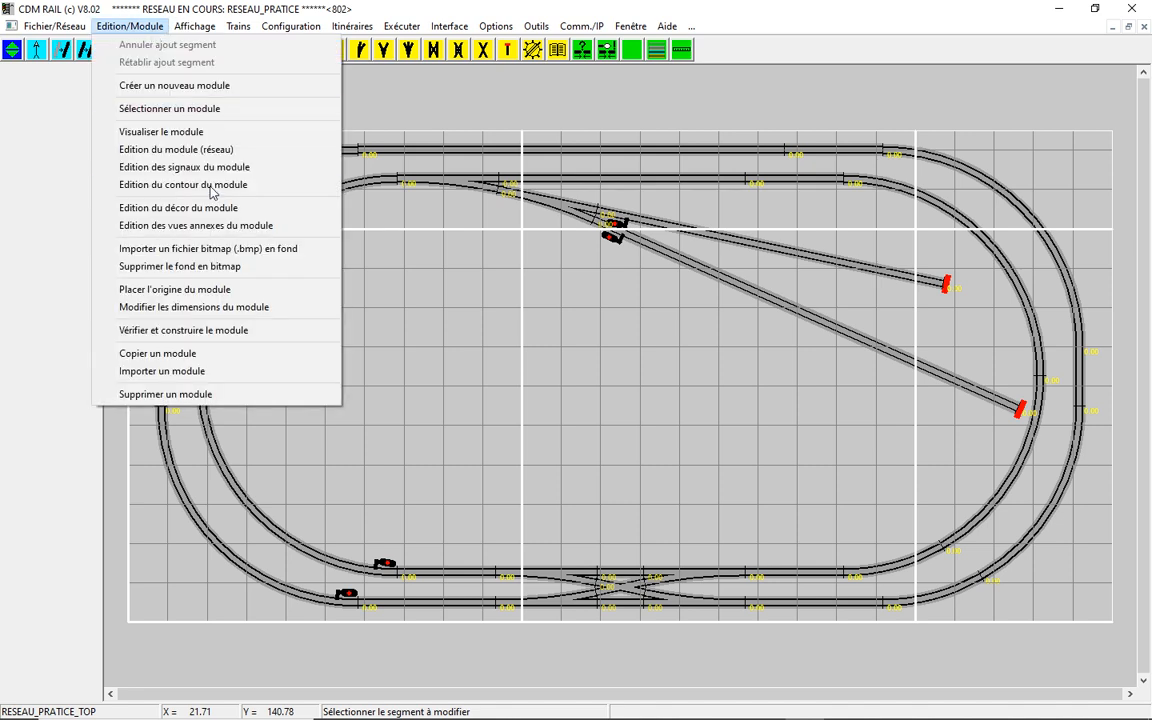
click(160, 167)
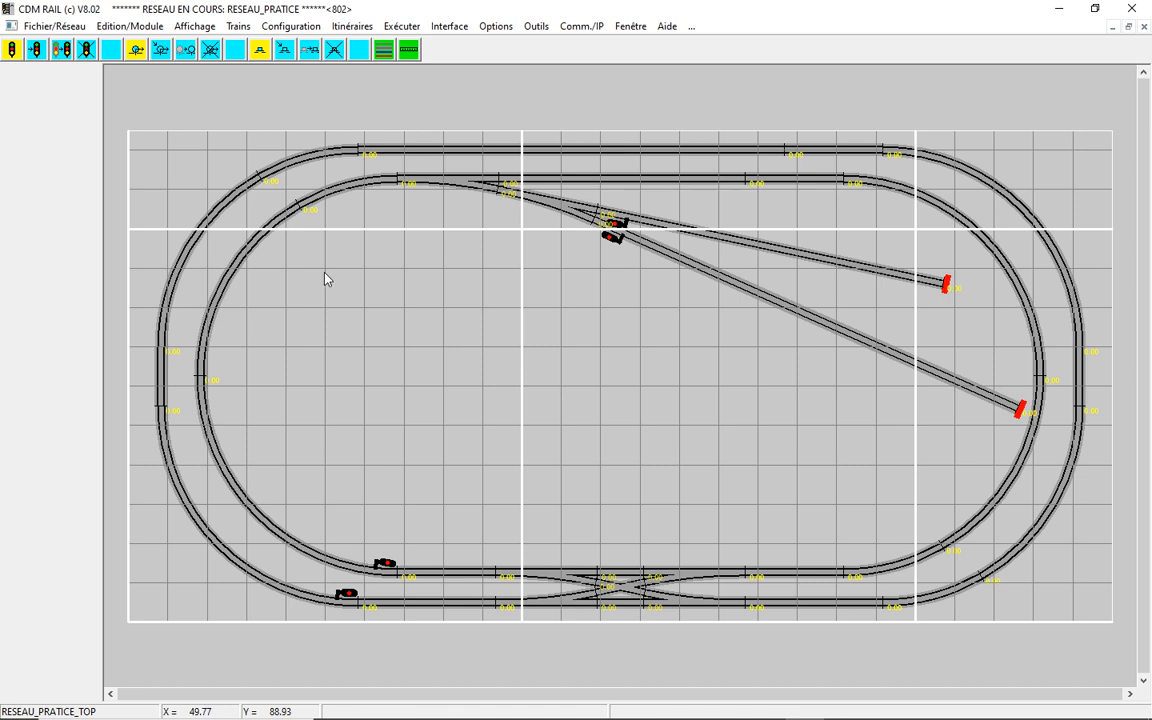
- Move the signal on the inner loop's lower-left track onto the middle of the adjoining straight segment, at about X 77
click(60, 50)
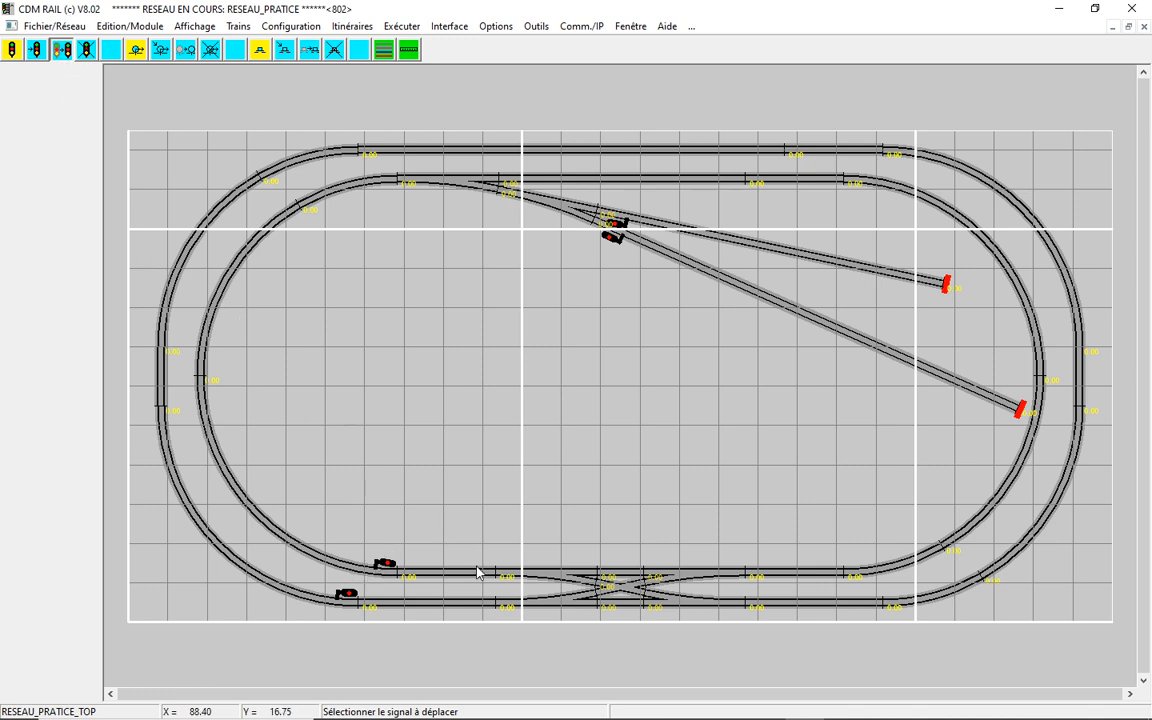
click(388, 566)
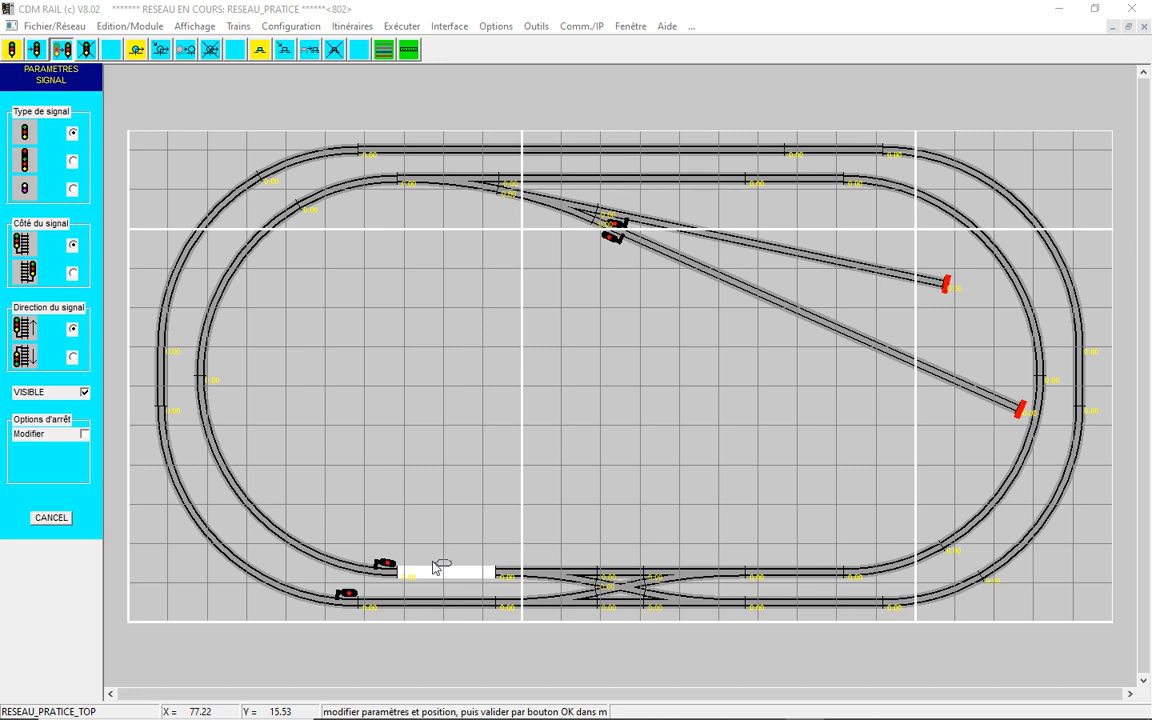
click(434, 567)
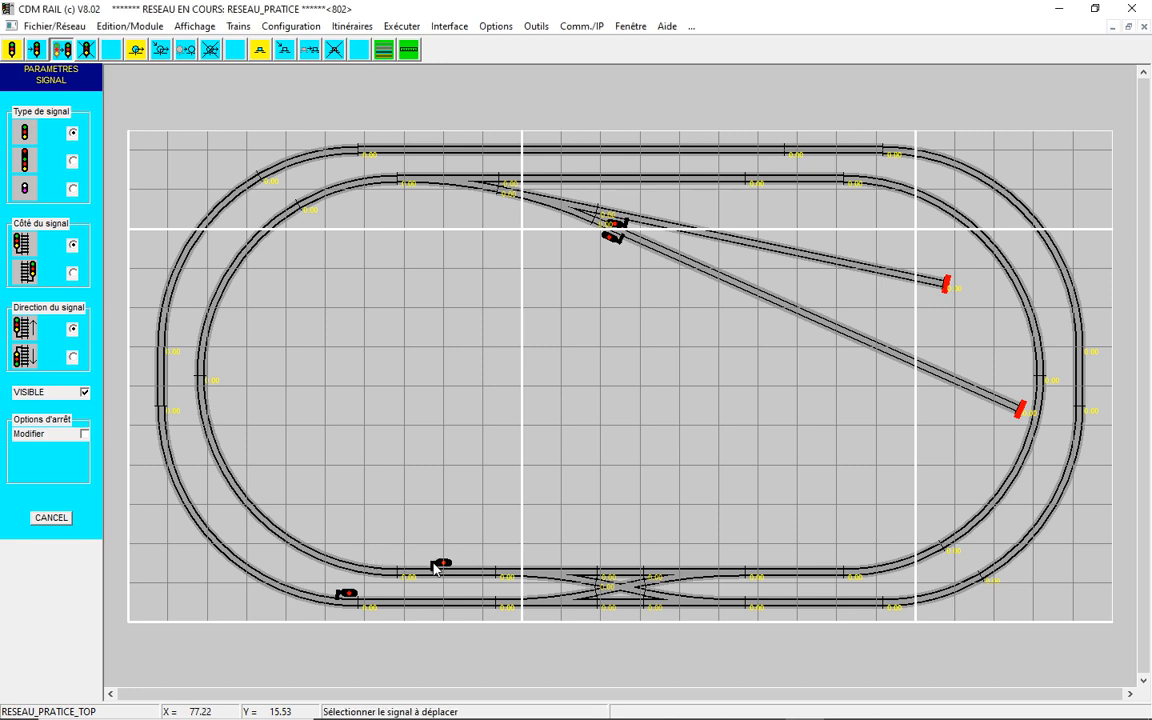
- Move the signal on the outer loop's lower-left curve onto the middle of the adjoining straight segment, at about X 77, Y 7
click(350, 597)
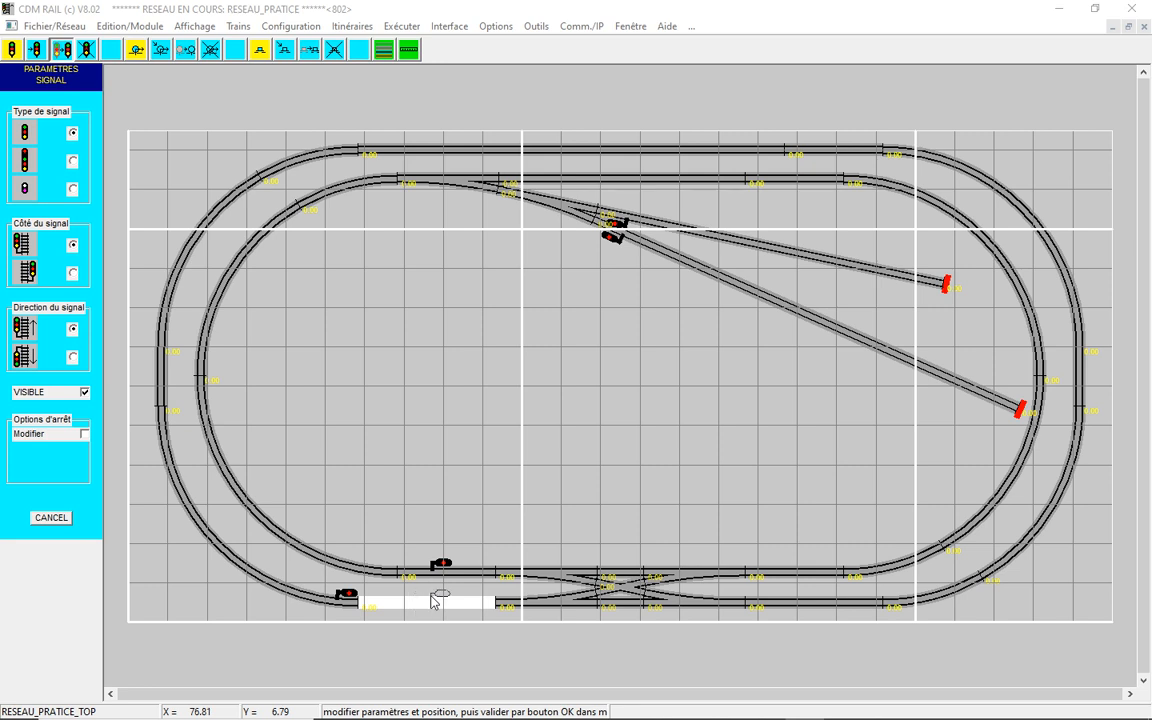
click(433, 598)
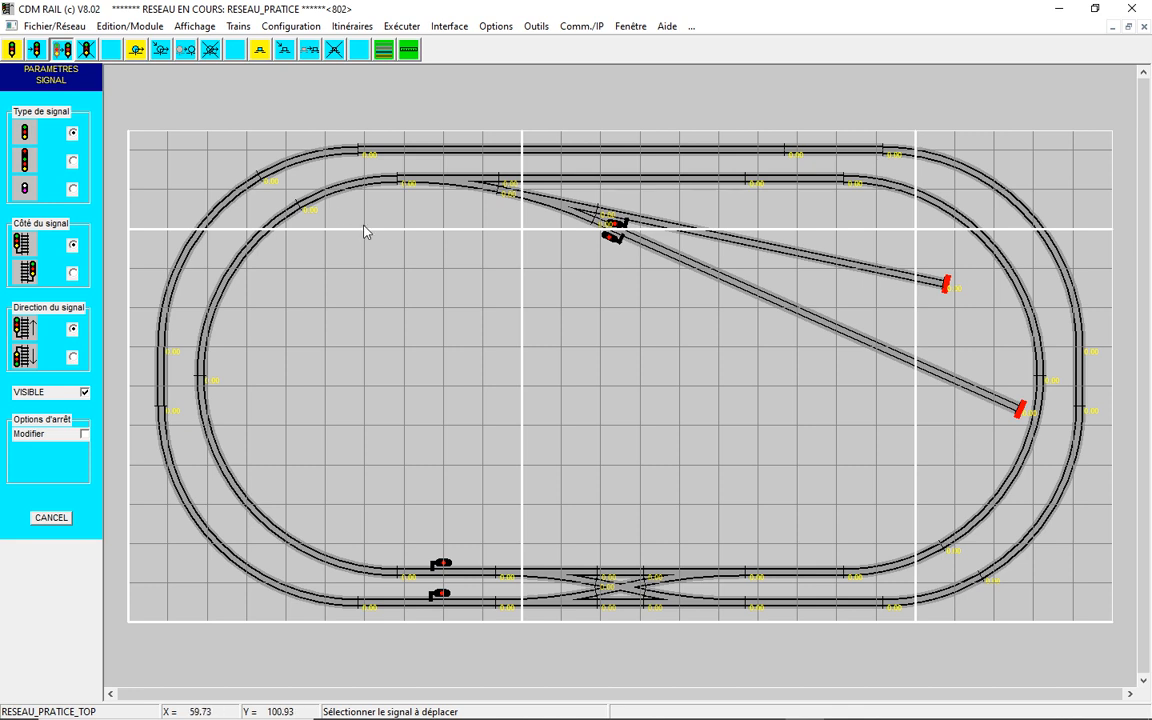
- Add signals with reversed direction on the lower-right straight segments of the outer and inner loops, both at about X 176
click(12, 52)
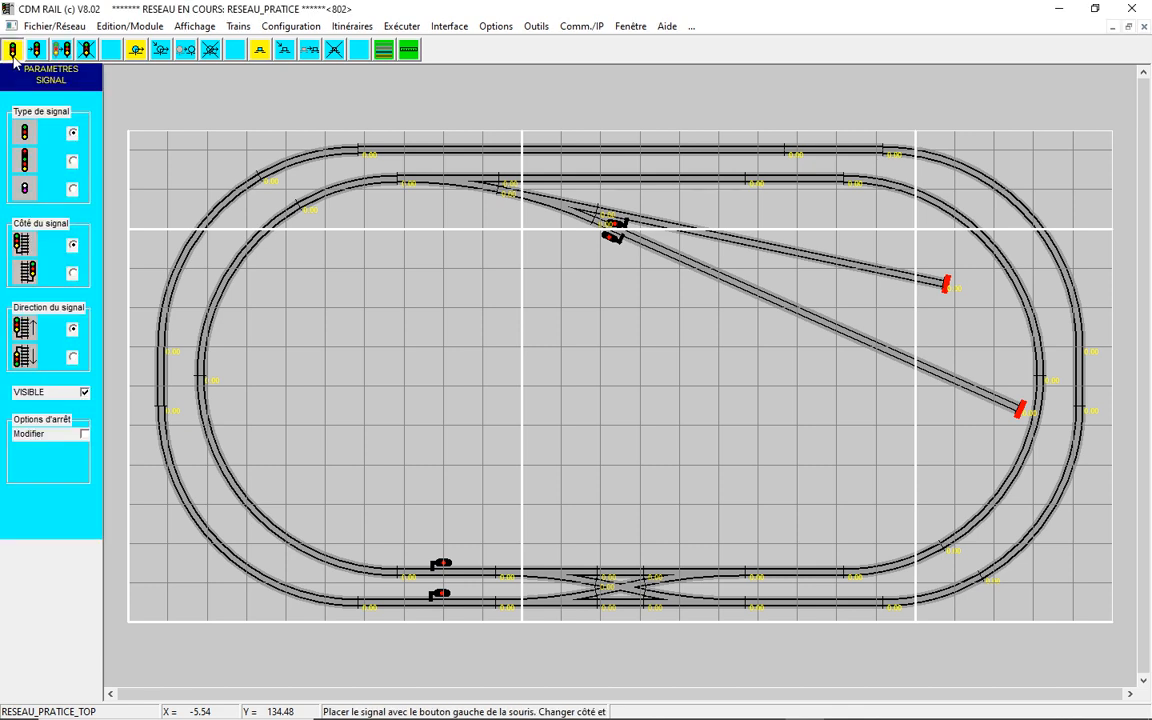
right_click(829, 612)
right_click(828, 612)
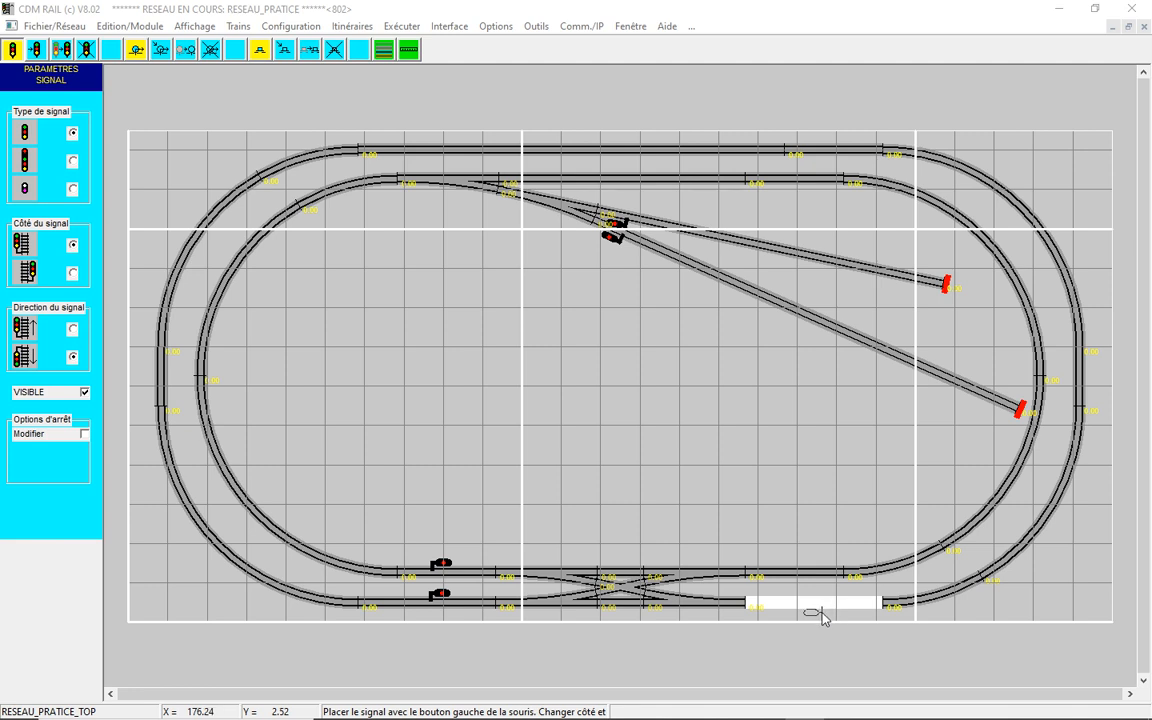
click(822, 616)
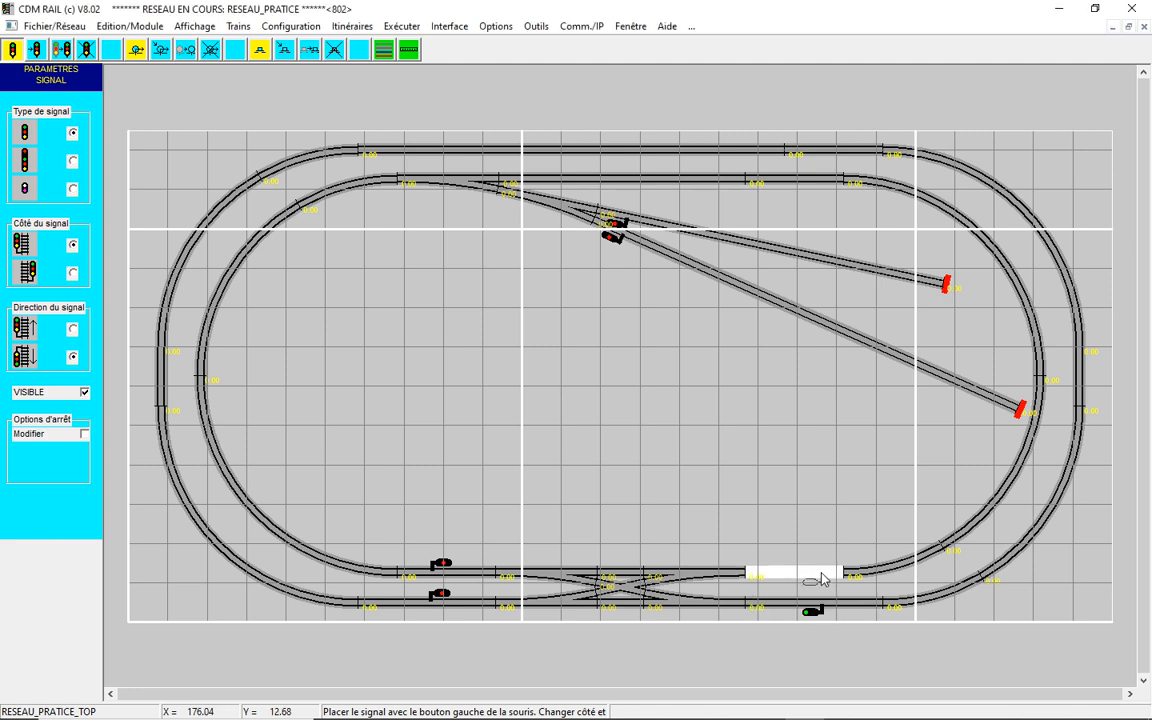
click(822, 578)
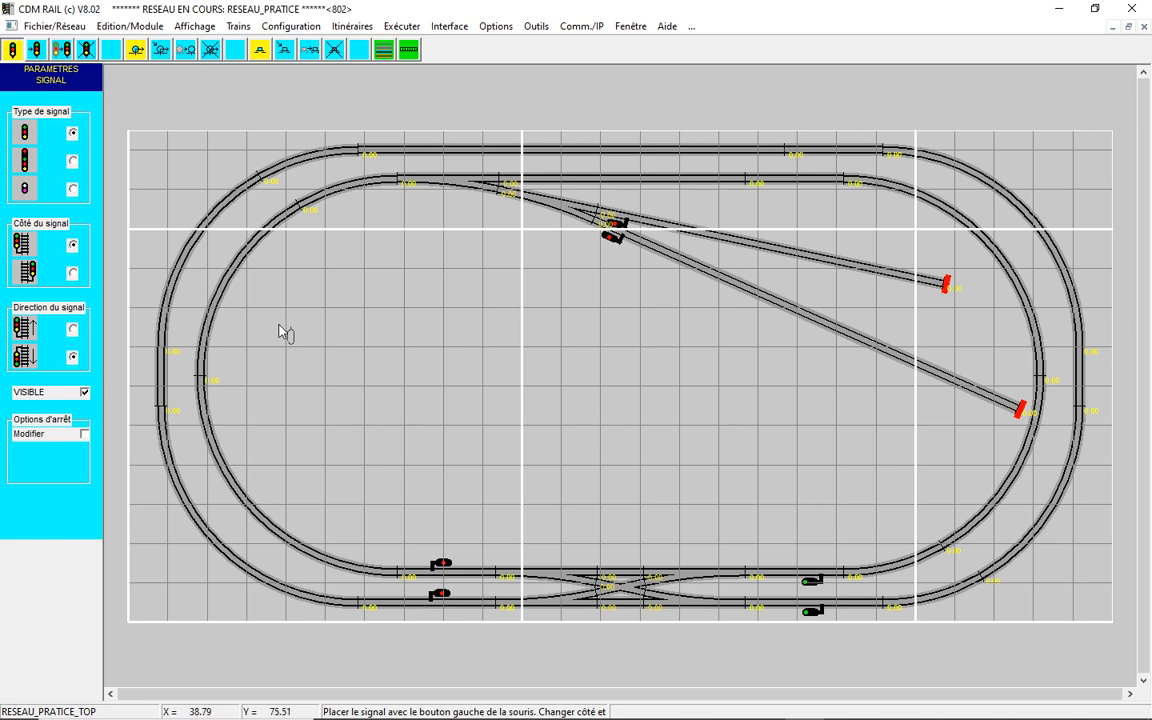
- Add a pair of opposite-direction signals on the outer loop's upper-left curve at about X 32 and another on its upper-right curve at about X 203
click(258, 185)
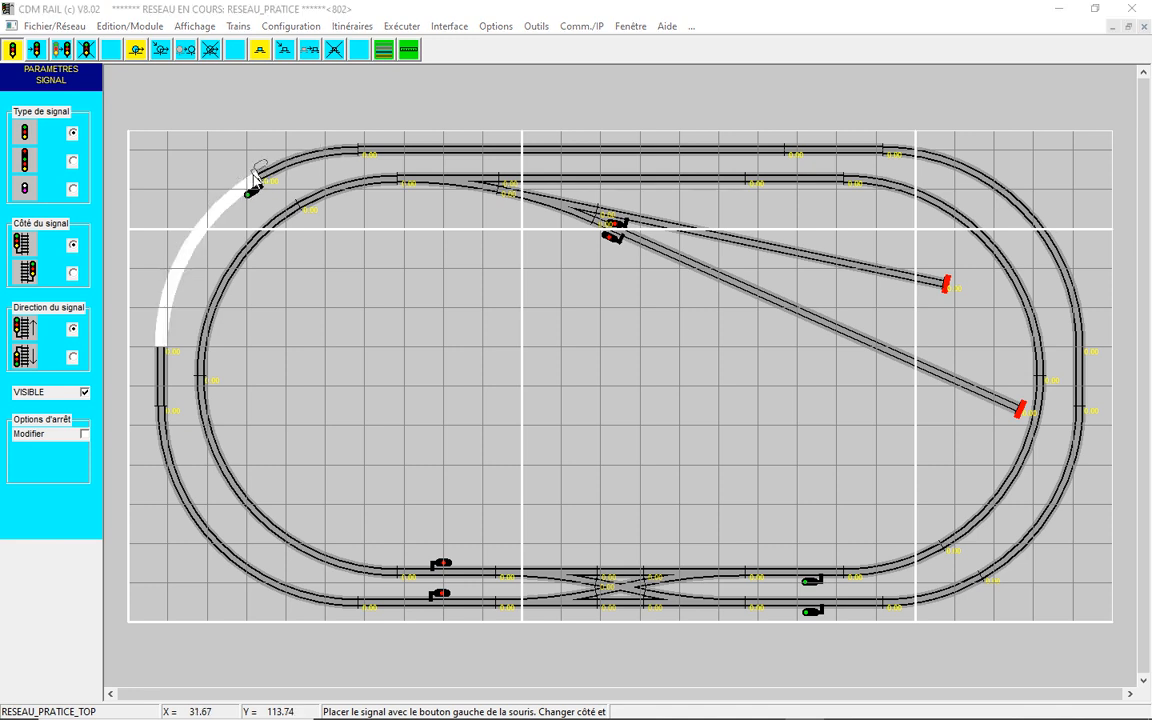
click(255, 178)
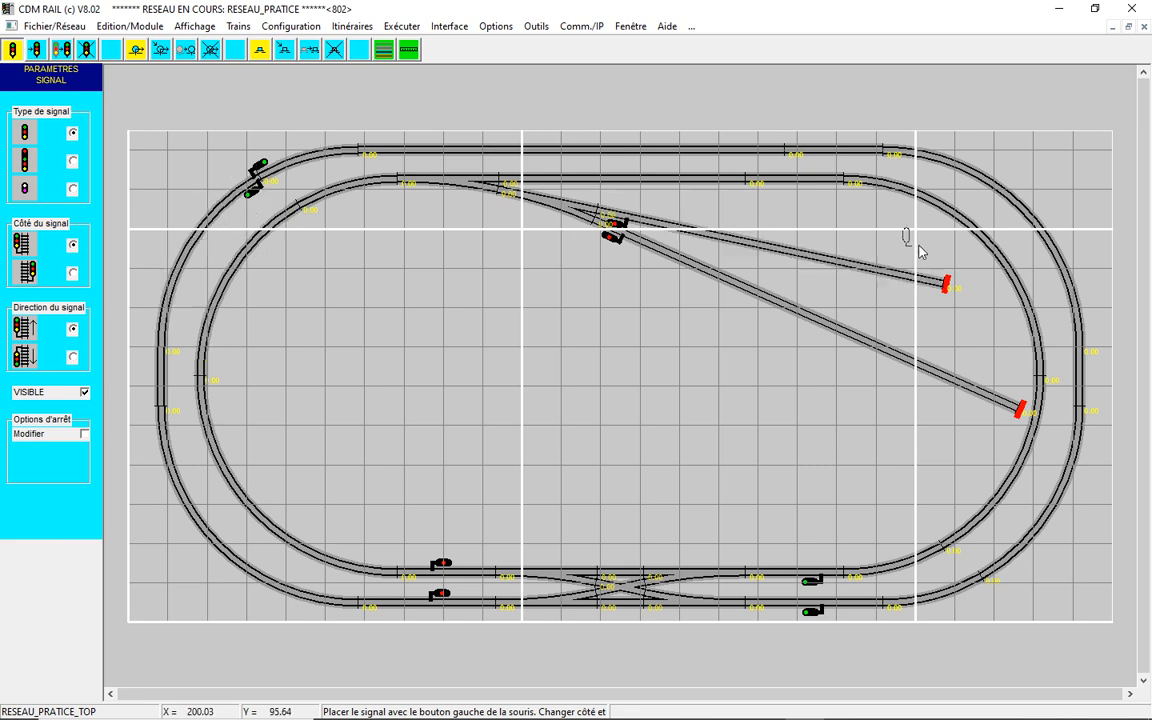
click(927, 172)
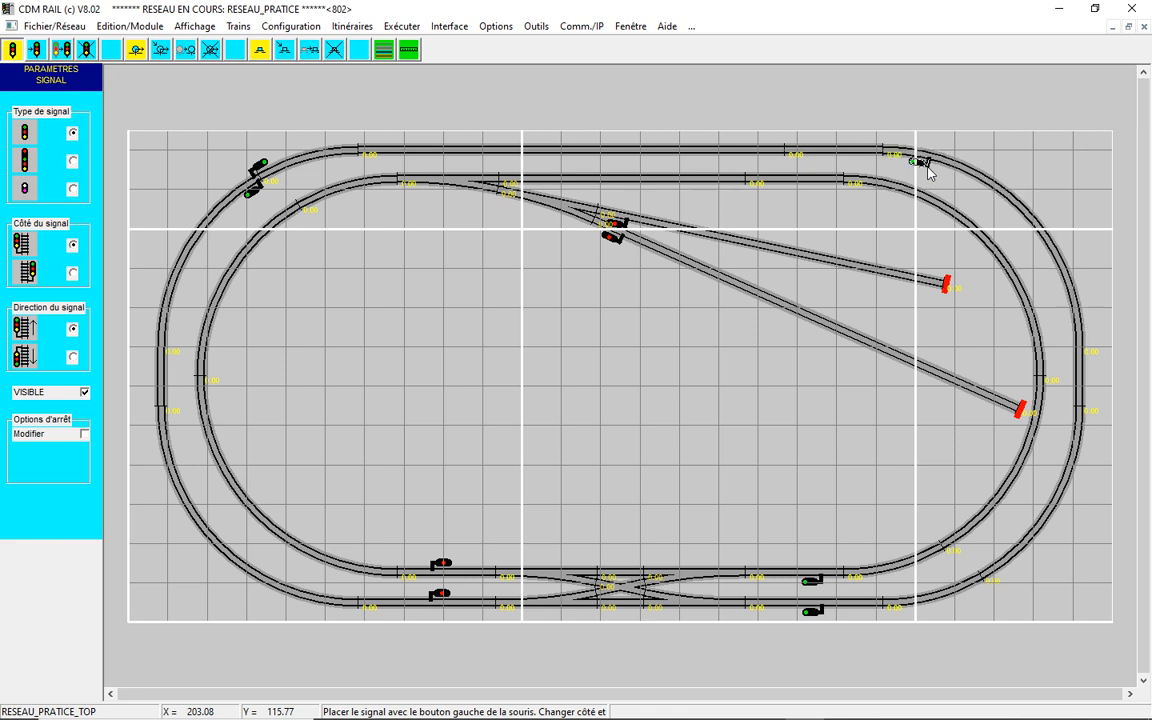
right_click(929, 166)
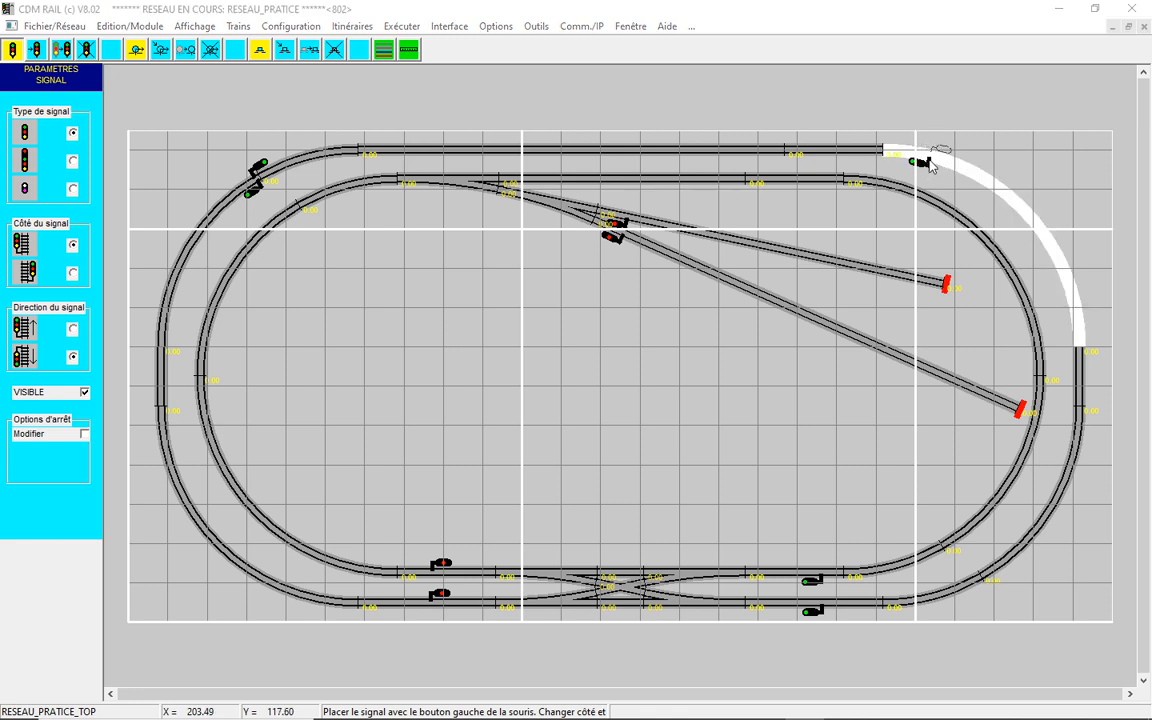
click(930, 161)
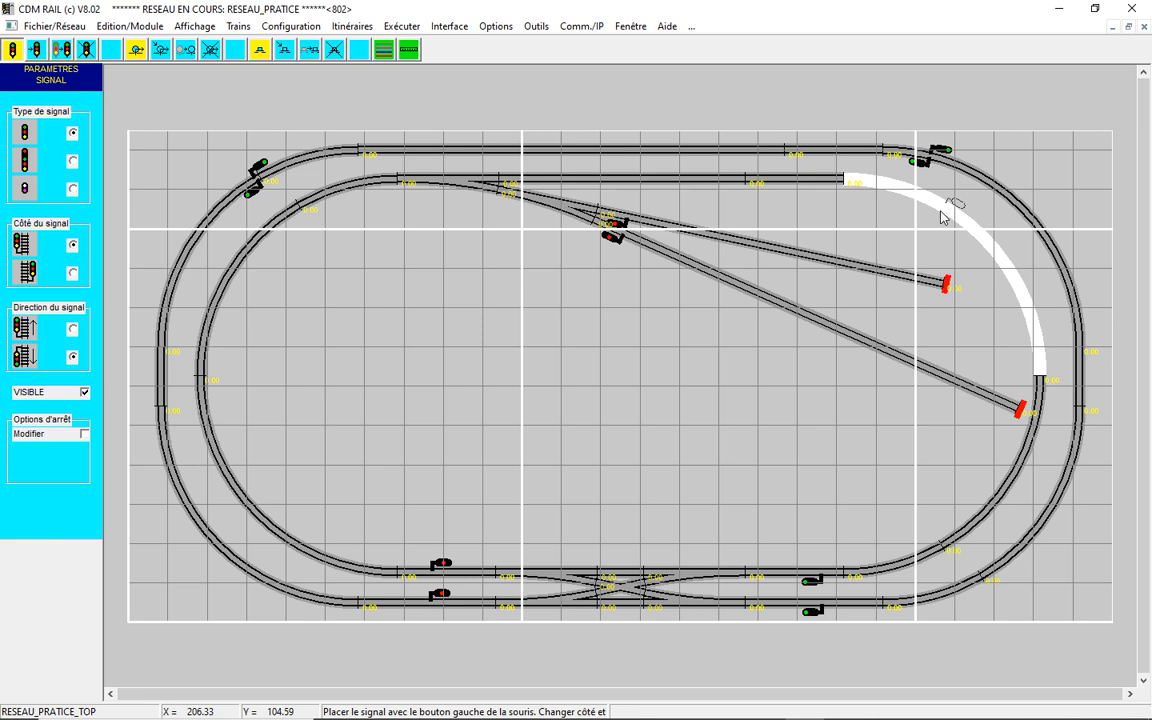
- Add one signal on the inner loop's upper straight at about X 115 and an opposite-direction one on its upper-left curve at about X 48
click(581, 189)
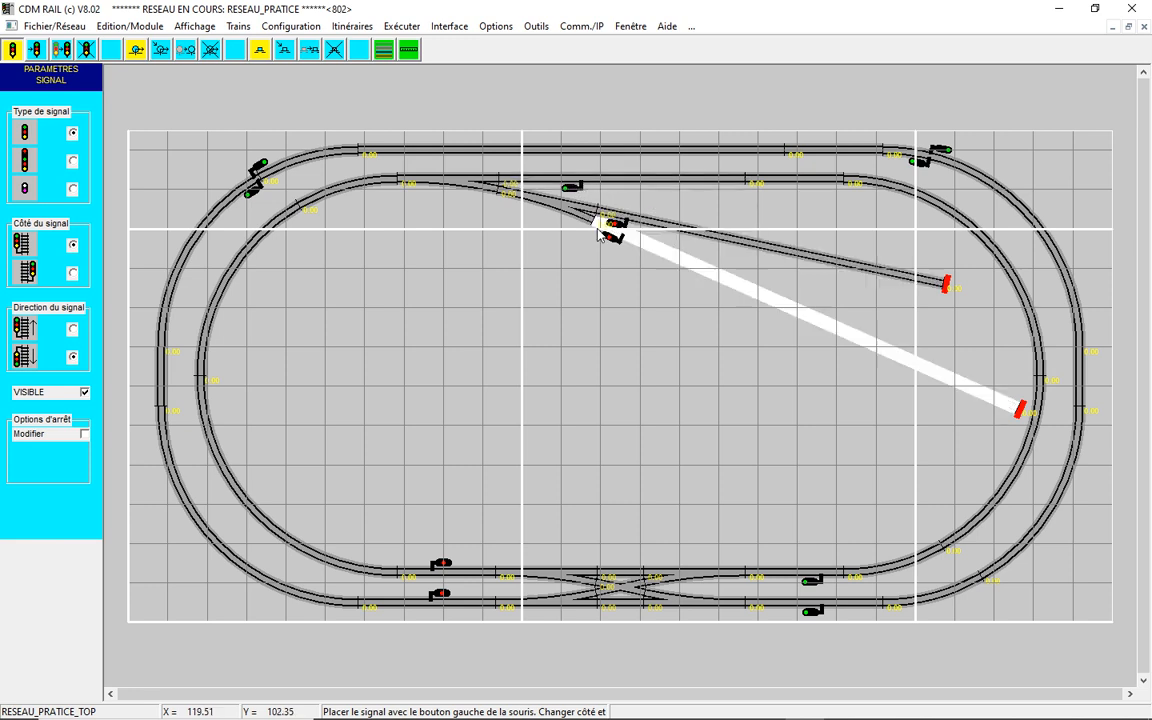
right_click(321, 188)
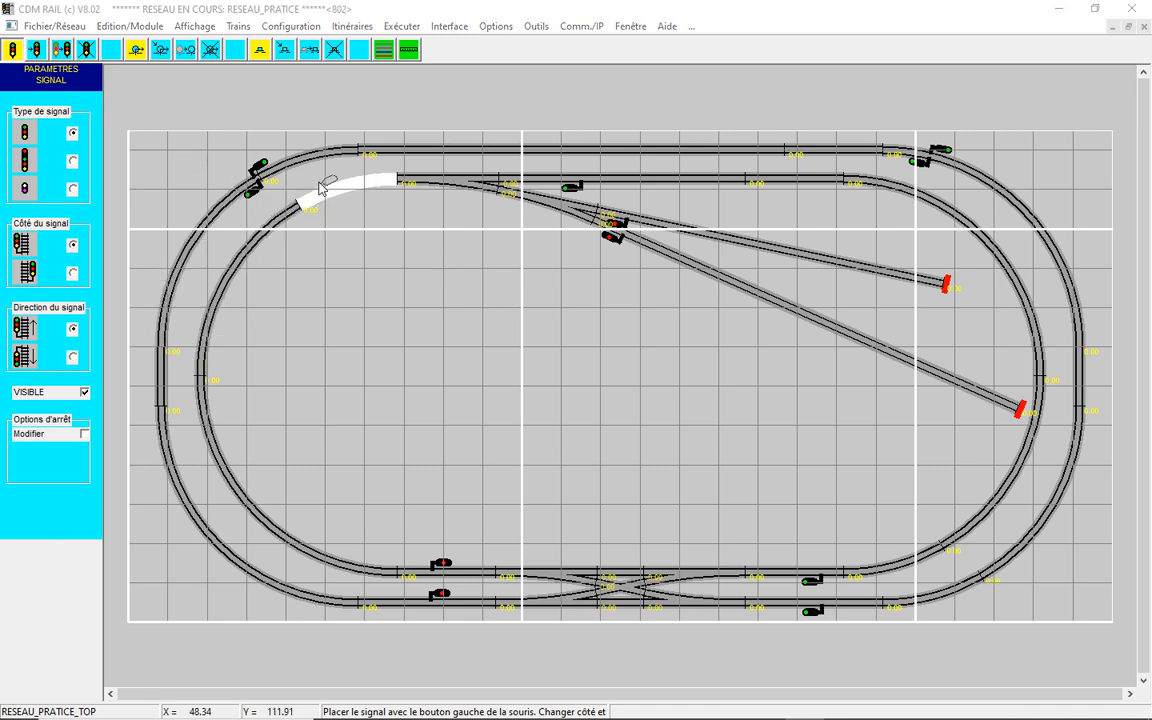
click(321, 188)
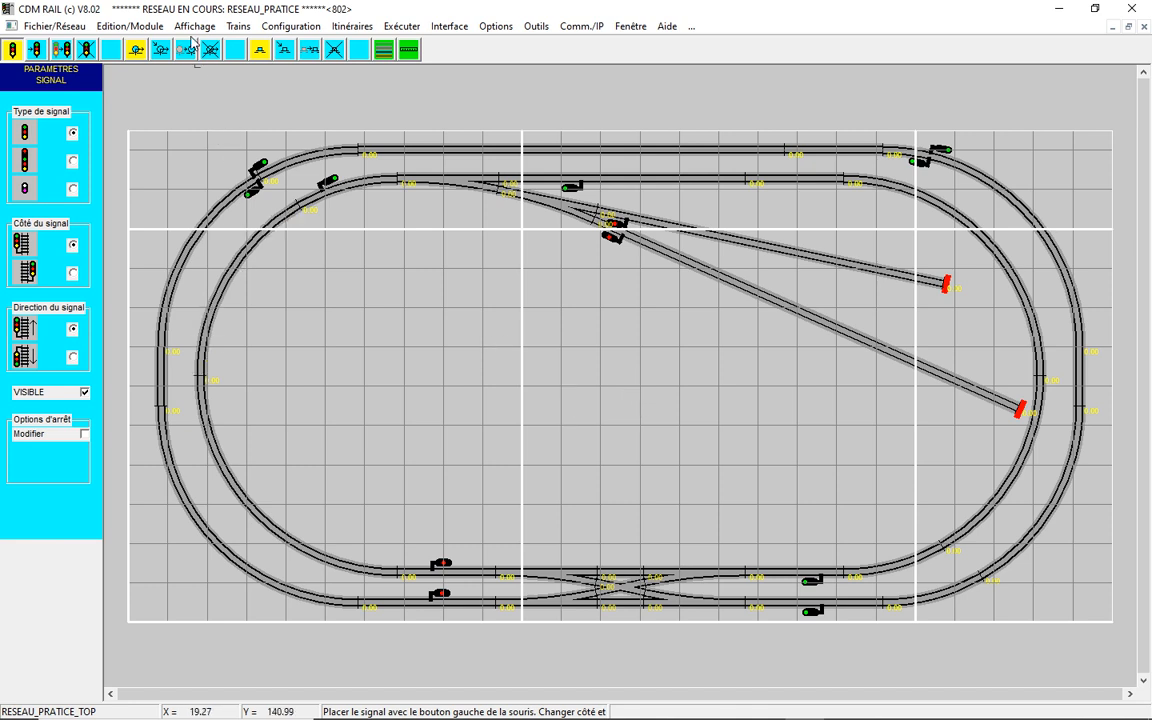
- Verify and build the module (Vérifier et construire le module)
click(143, 28)
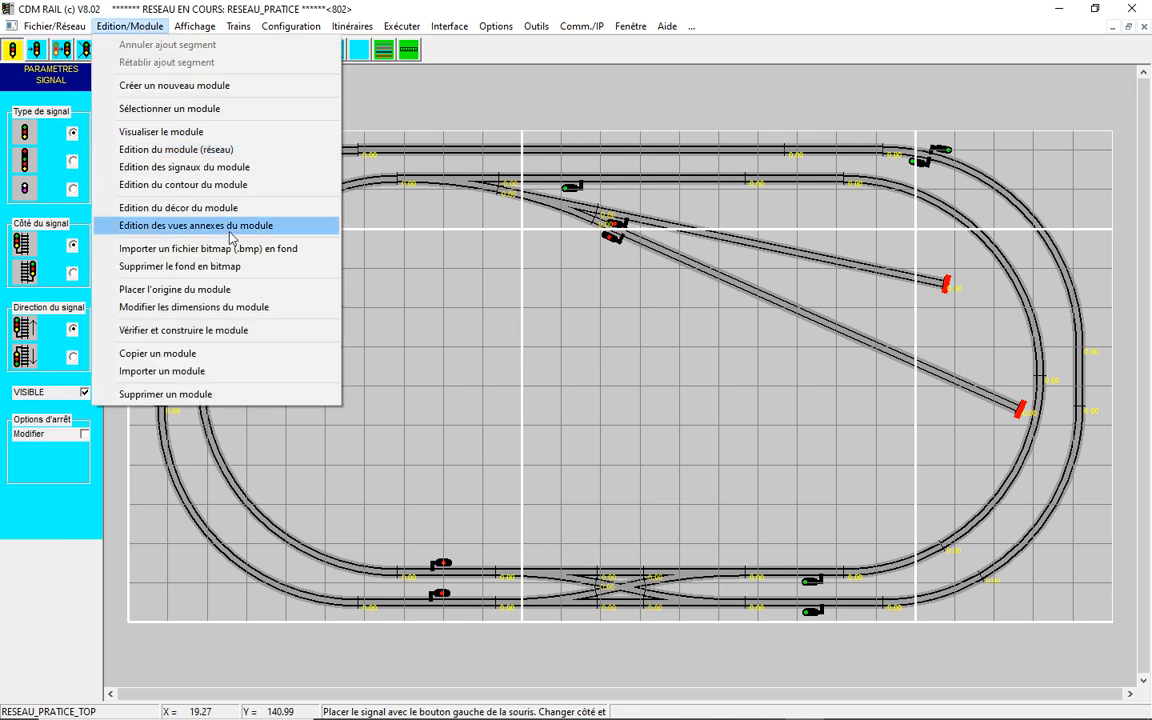
click(227, 331)
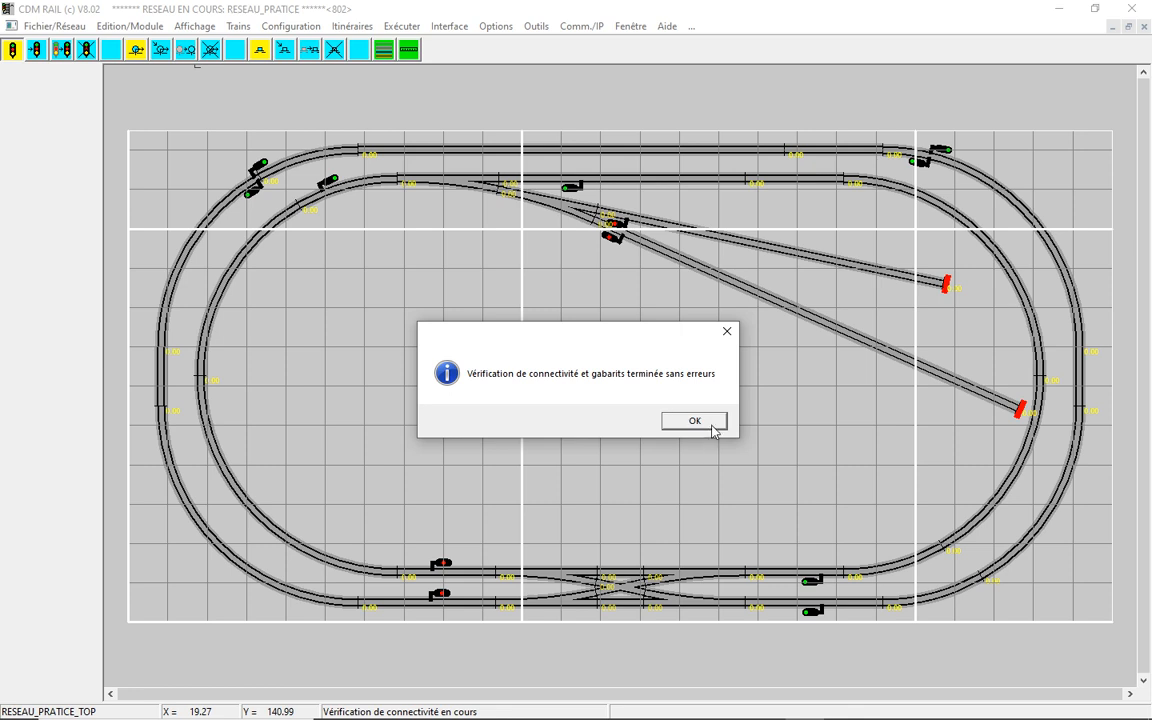
click(712, 427)
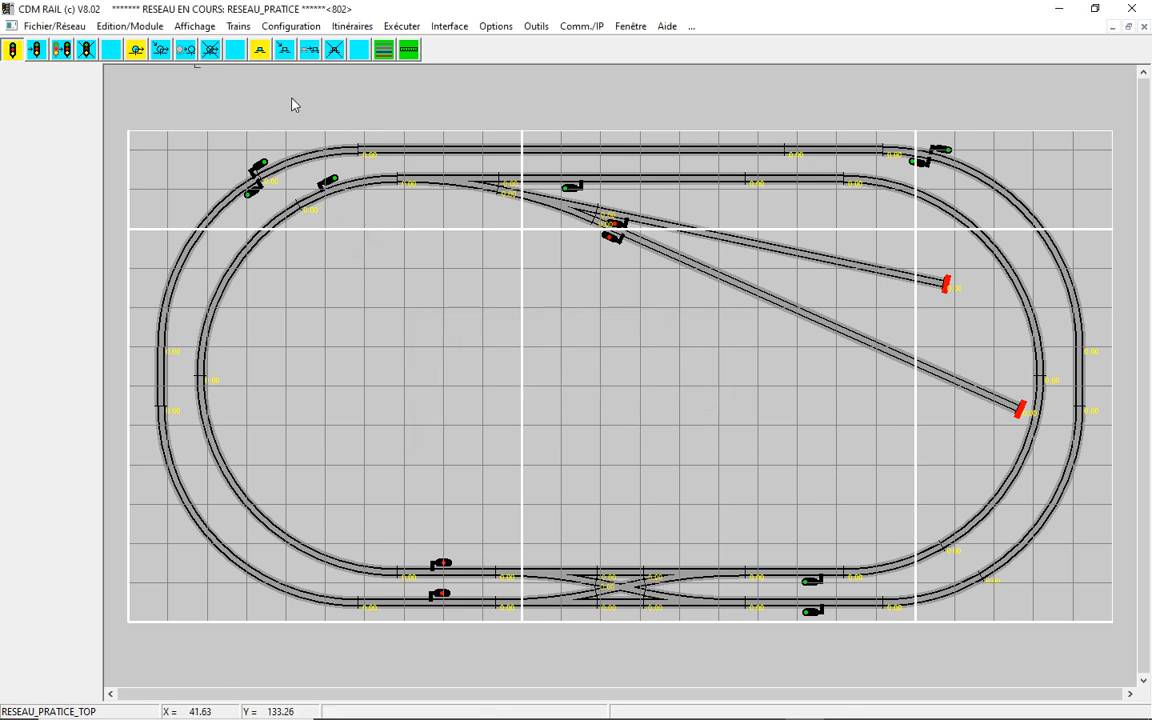
- Place inner-loop detectors on the lower-left curve at about X 34, Y 25, pointing toward the crossing, and at the lower-left signal, pointing away from it
click(137, 51)
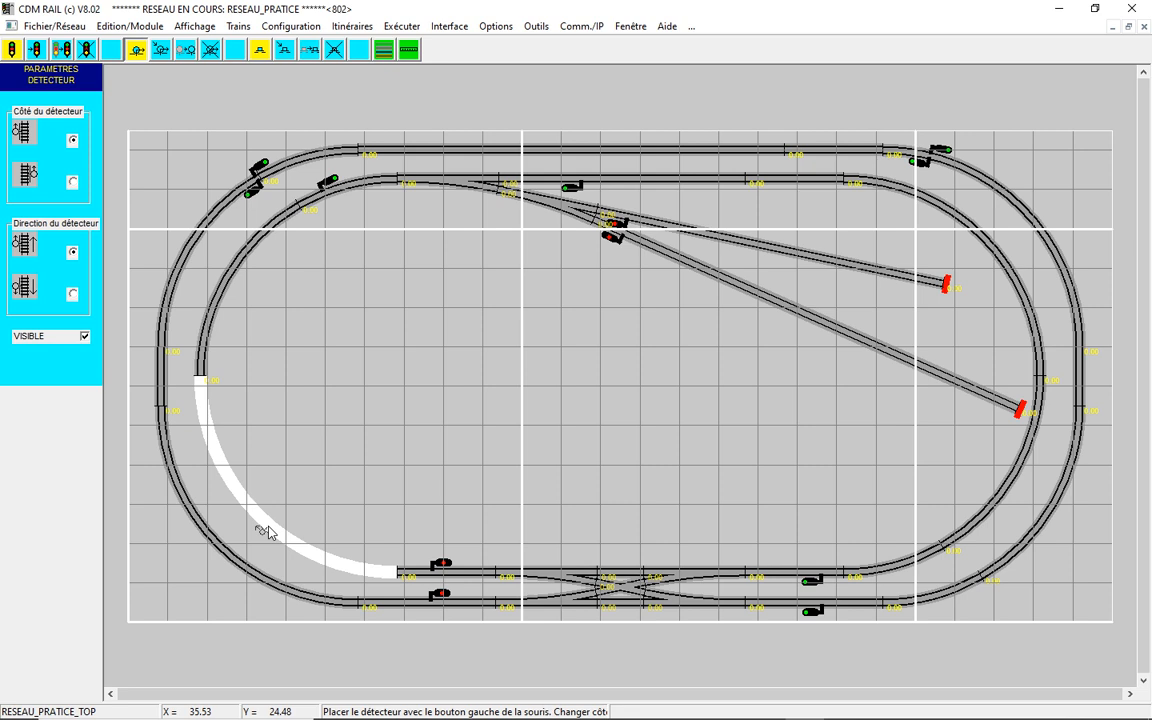
right_click(268, 532)
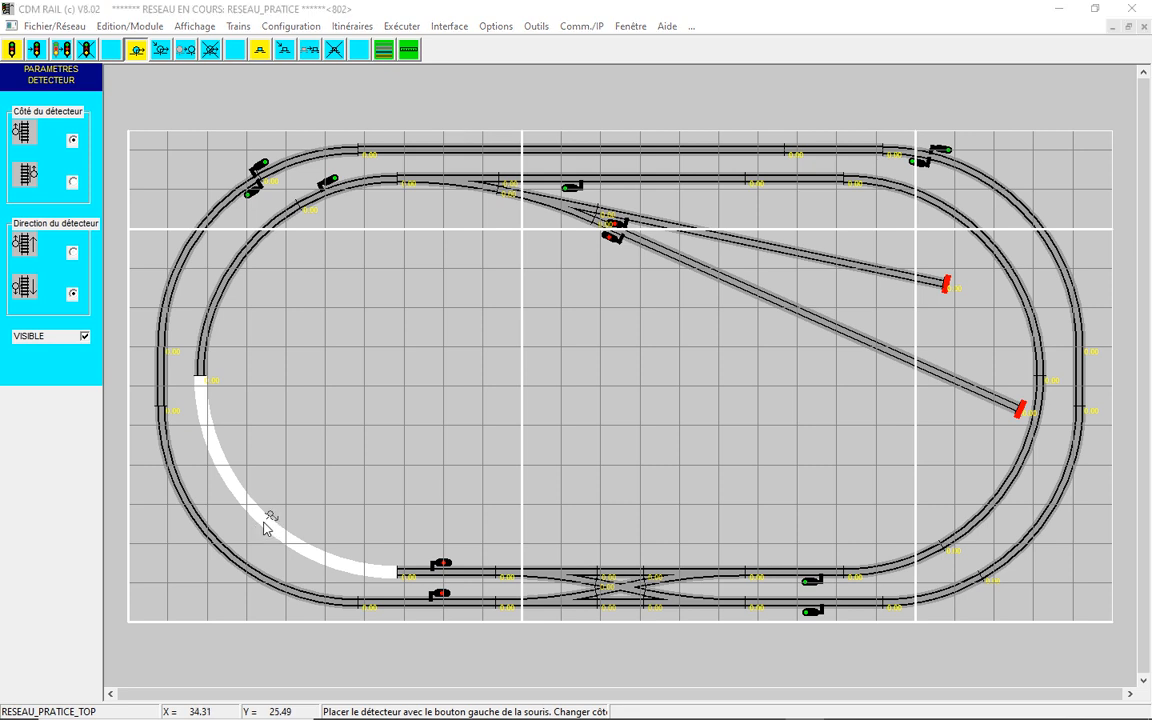
click(265, 530)
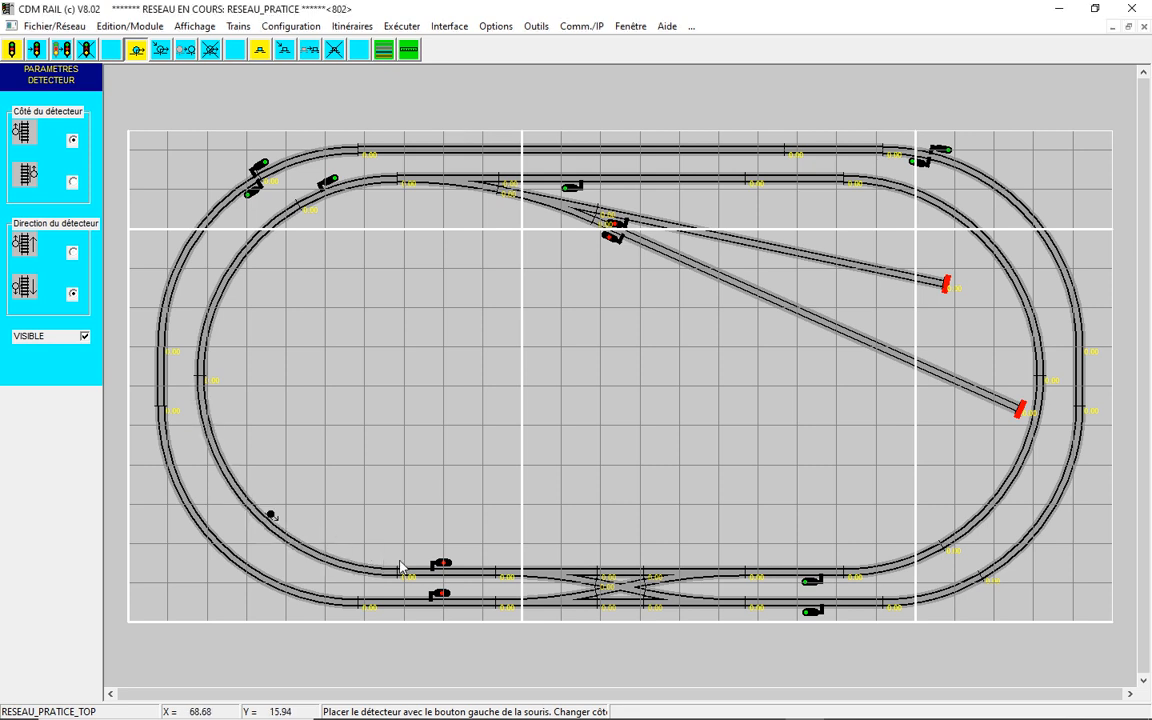
right_click(431, 578)
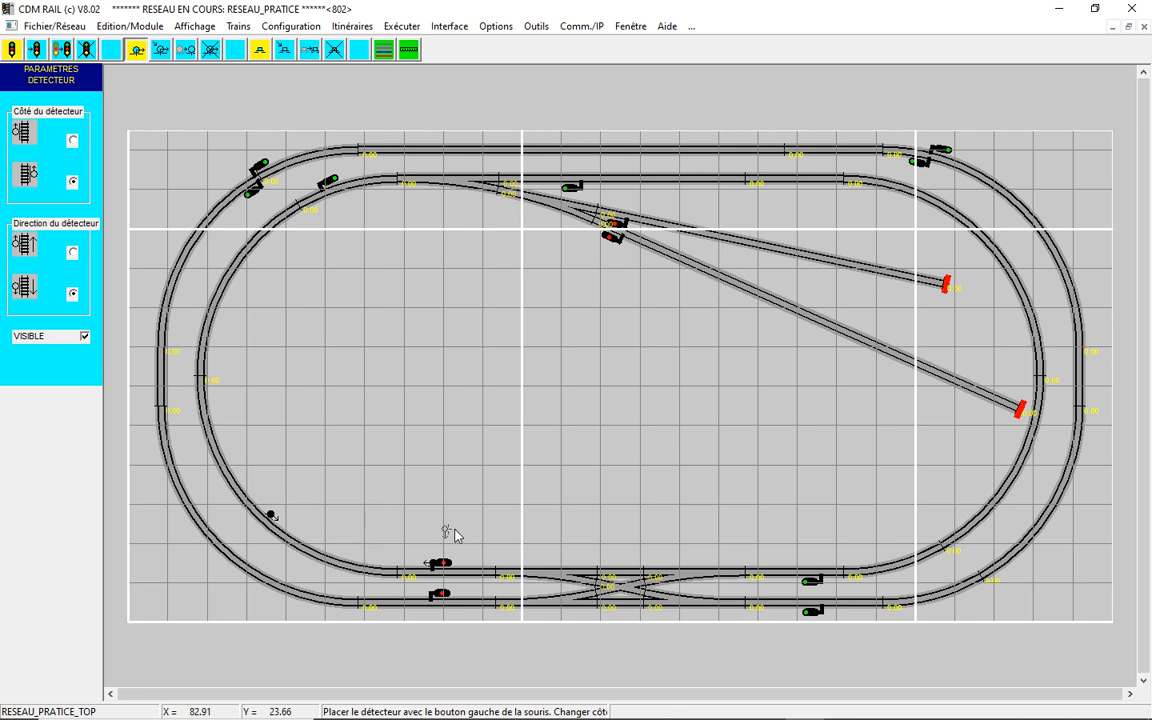
- Place outer-loop detectors at the lower-left signal, pointing away from the crossing, and on the lower-left curve at about X 31, Y 13, pointing toward it
click(430, 595)
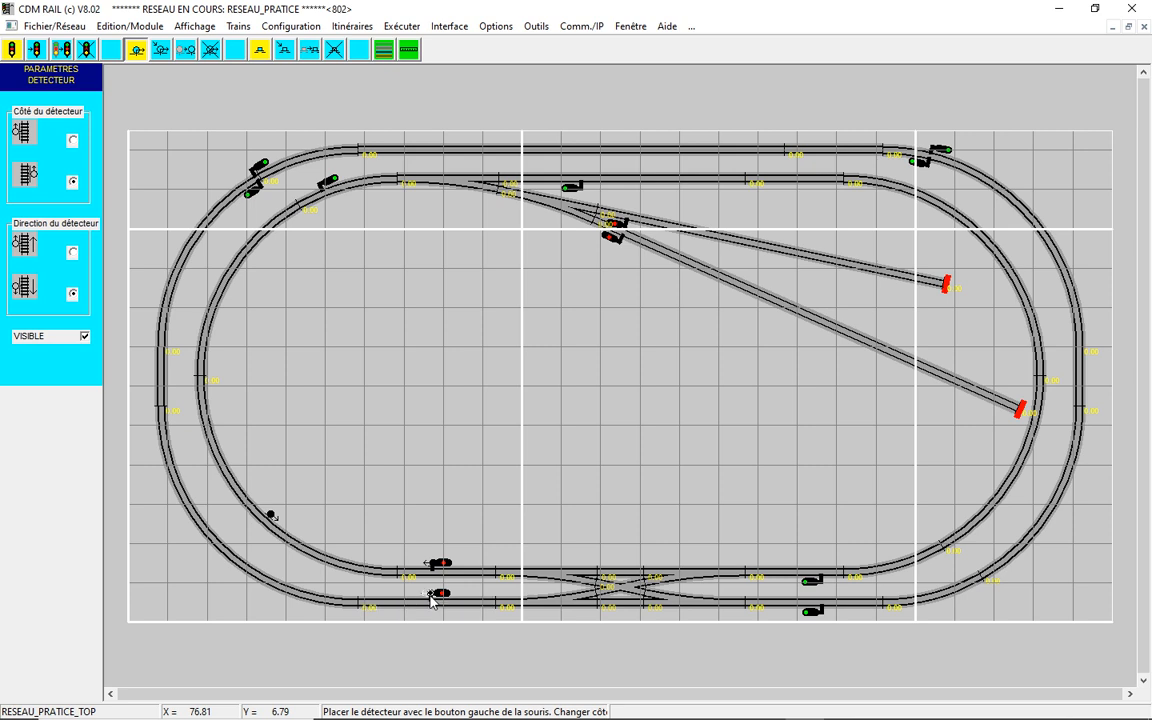
right_click(258, 577)
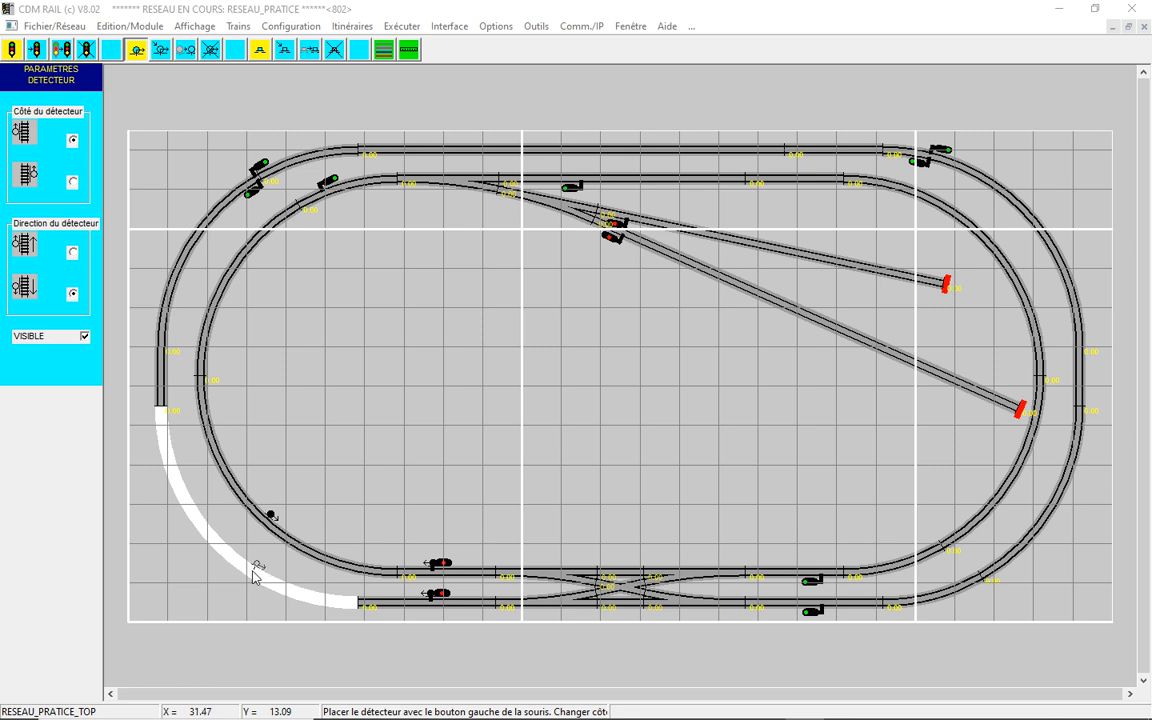
click(254, 574)
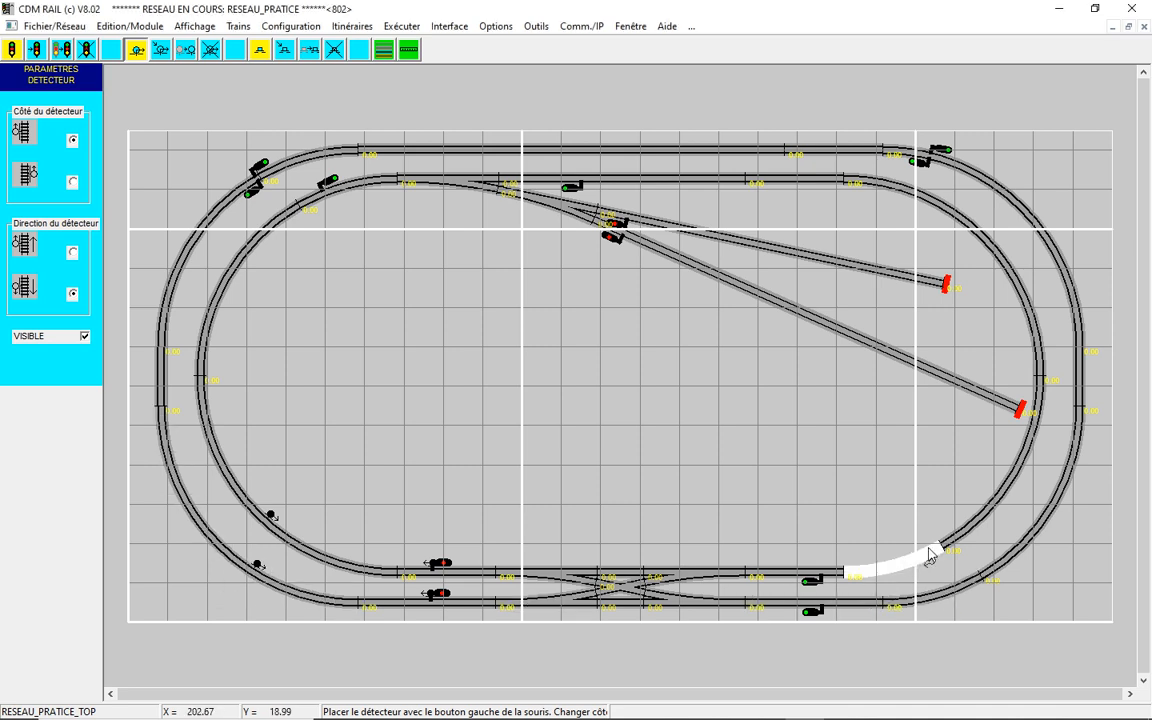
- Place detectors at both lower-right signals and on the lower-right curves of the inner loop (about X 218, Y 25) and outer loop (about X 226, Y 16)
right_click(987, 530)
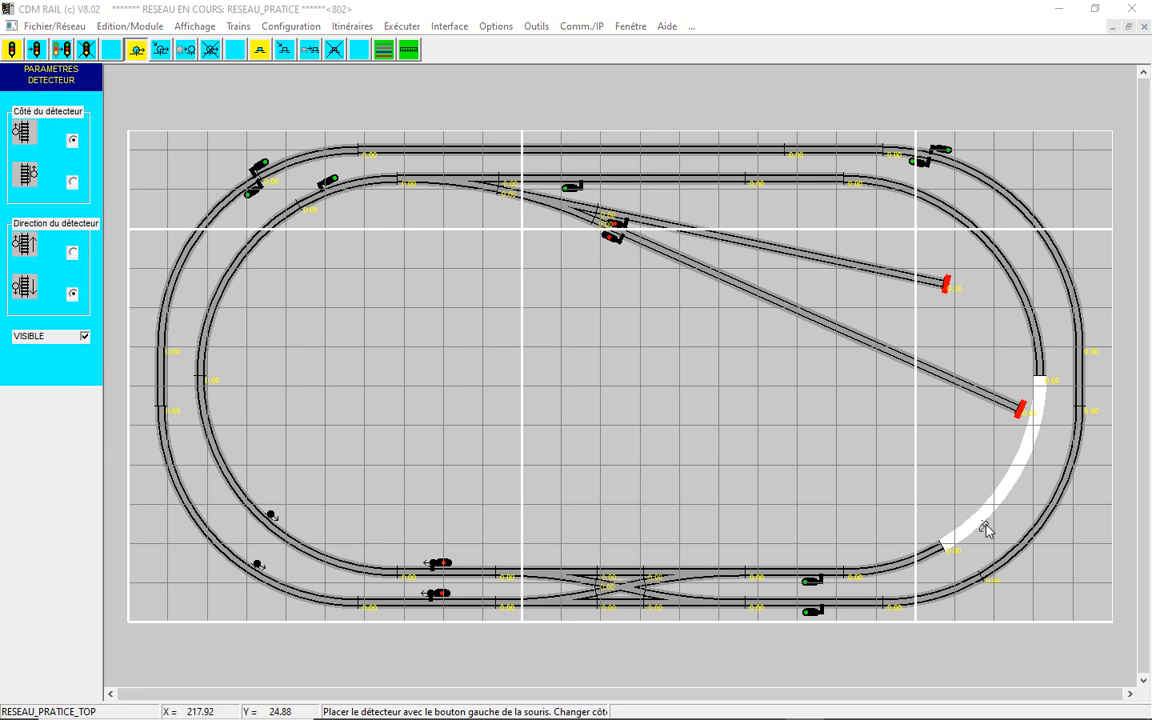
click(987, 530)
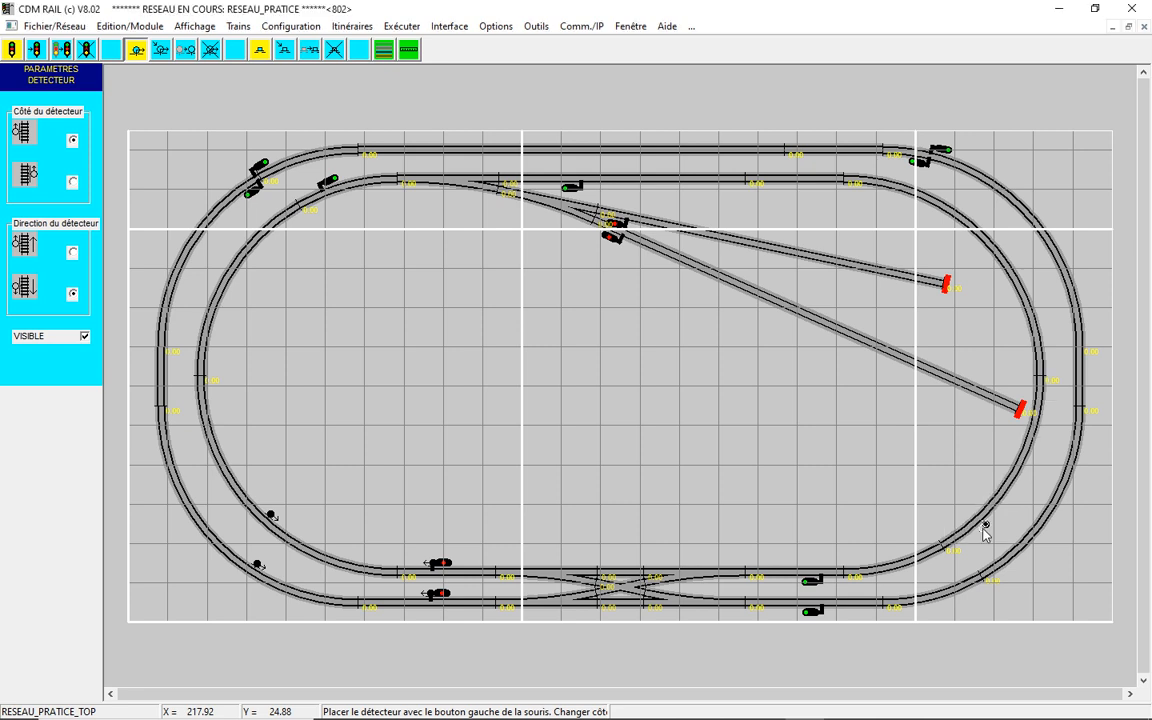
right_click(822, 584)
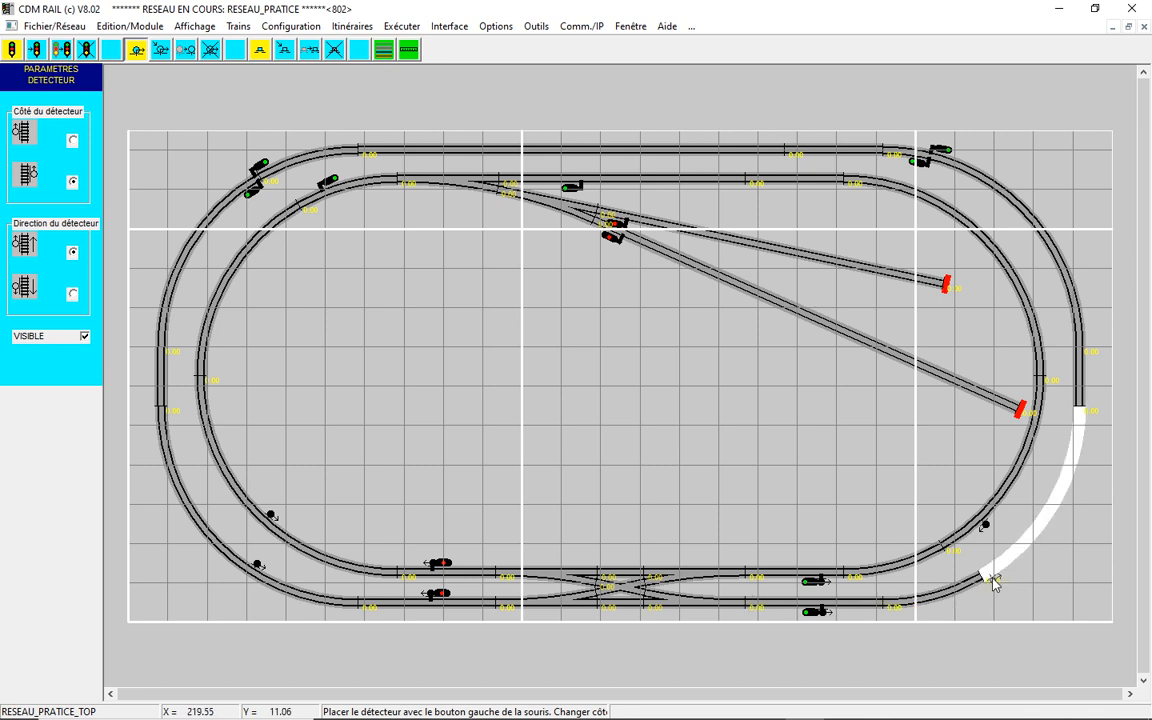
right_click(1018, 564)
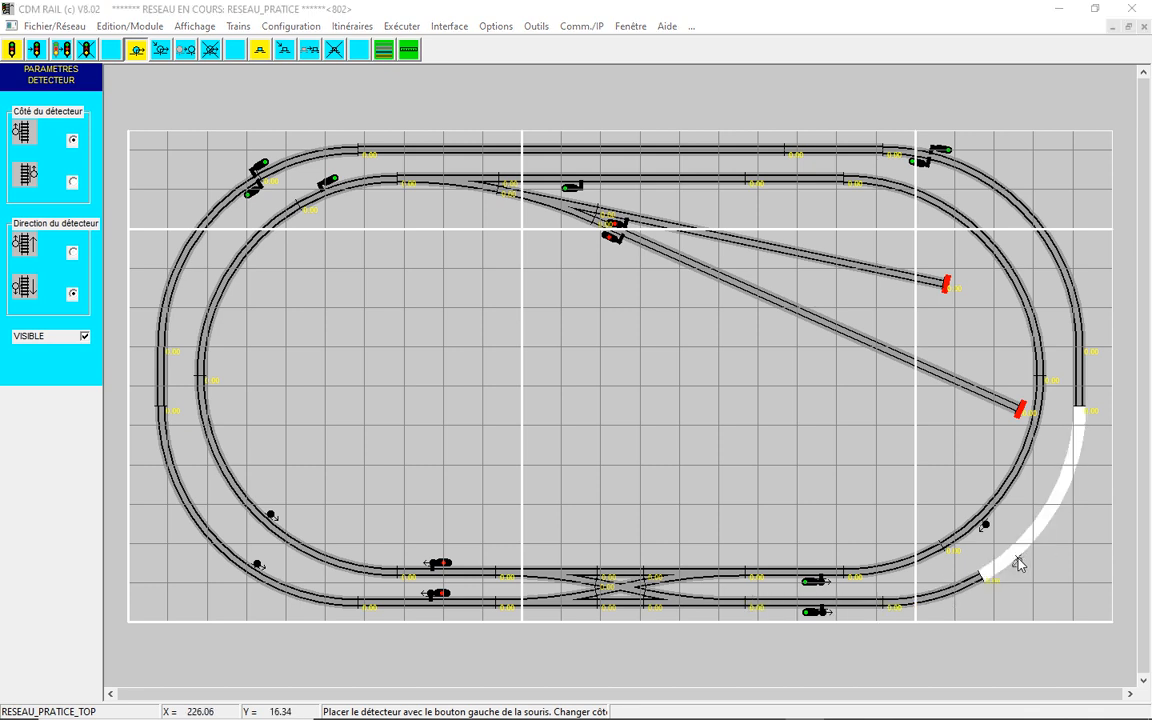
click(1018, 562)
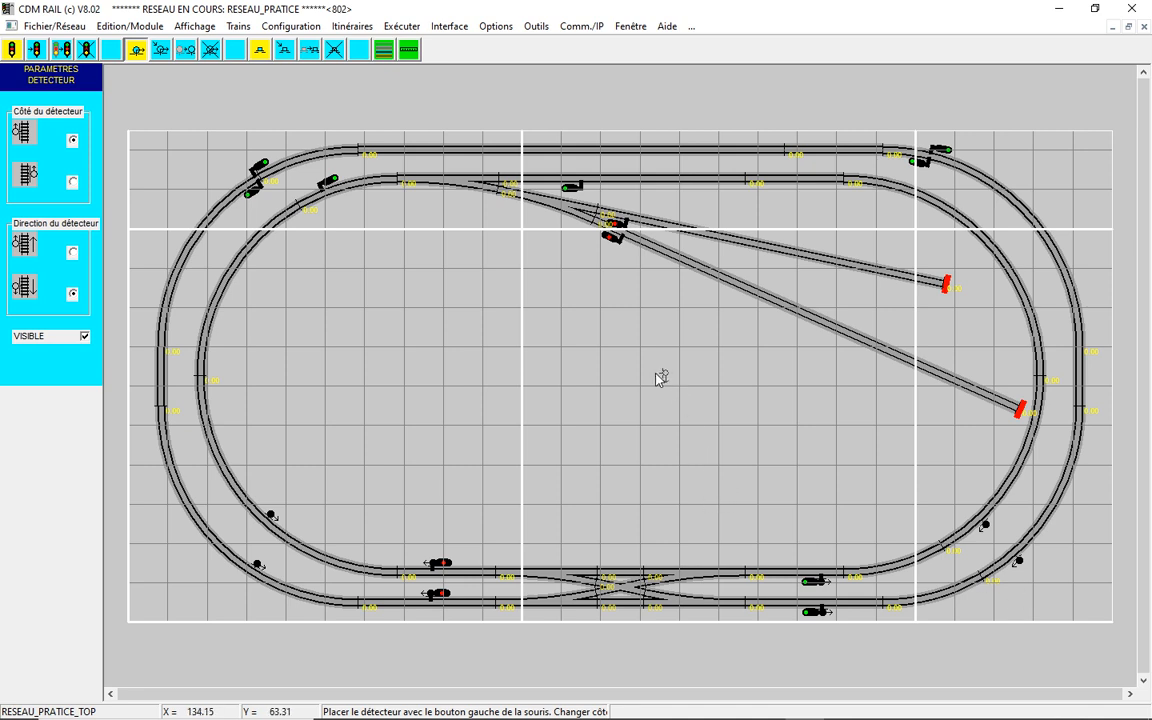
- Place detectors at the inner loop's upper-left signal and on its left curve at about X 18, Y 76, the latter pointing up the track
right_click(323, 193)
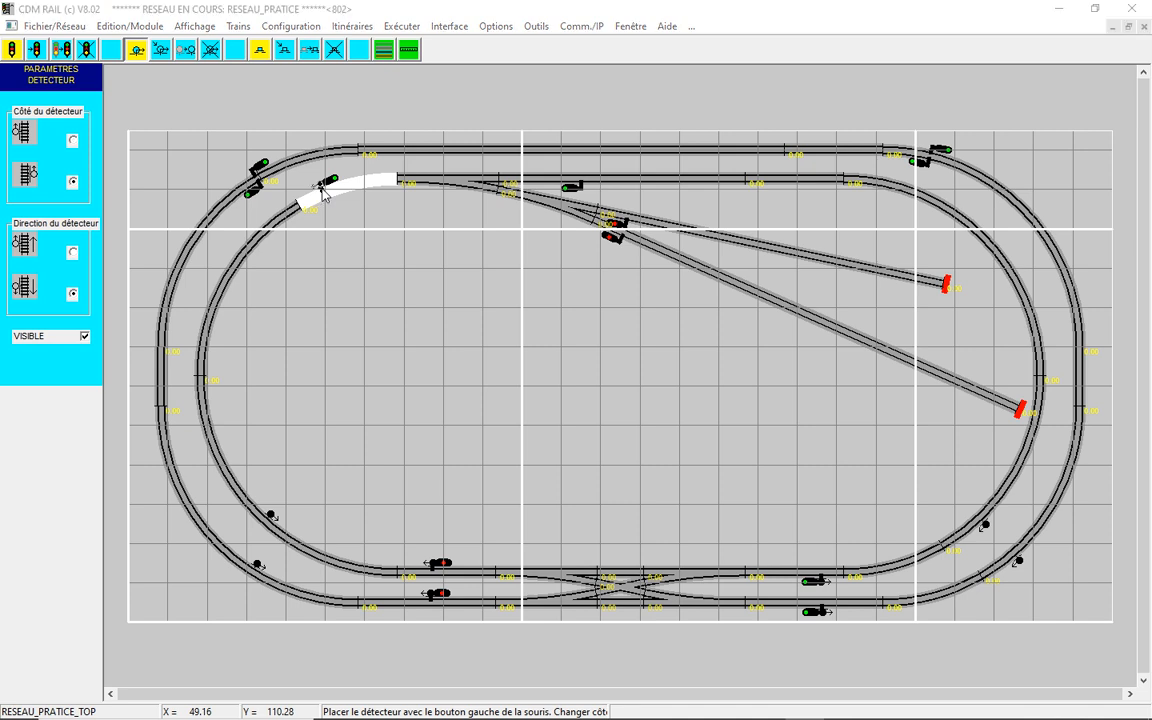
right_click(207, 325)
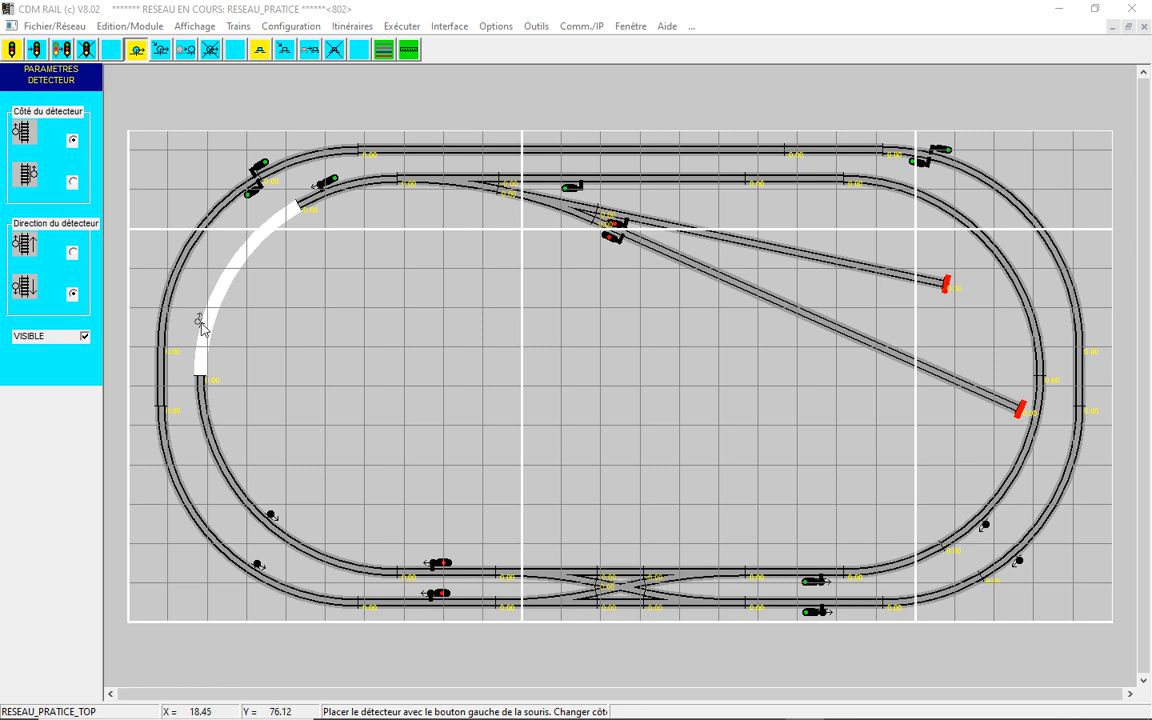
click(201, 325)
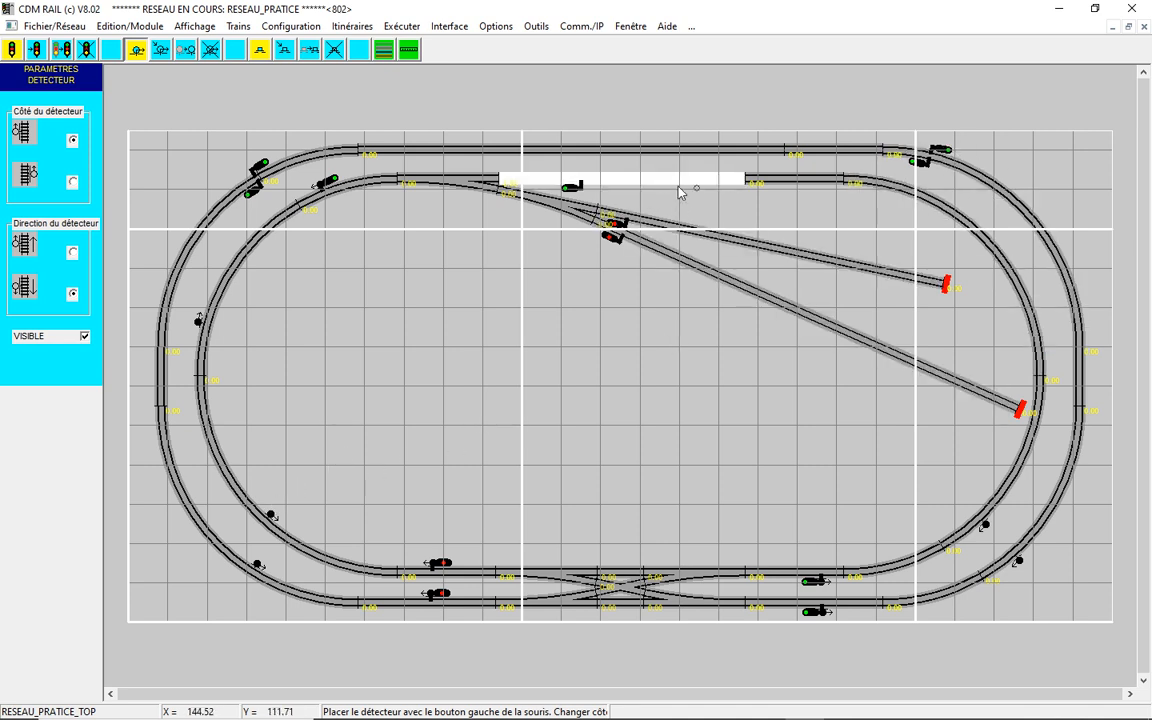
- Place detectors at the inner loop's upper signal and the lower siding's signal, pointing away from the turnouts, and at about X 164, Y 111, pointing toward them
right_click(580, 190)
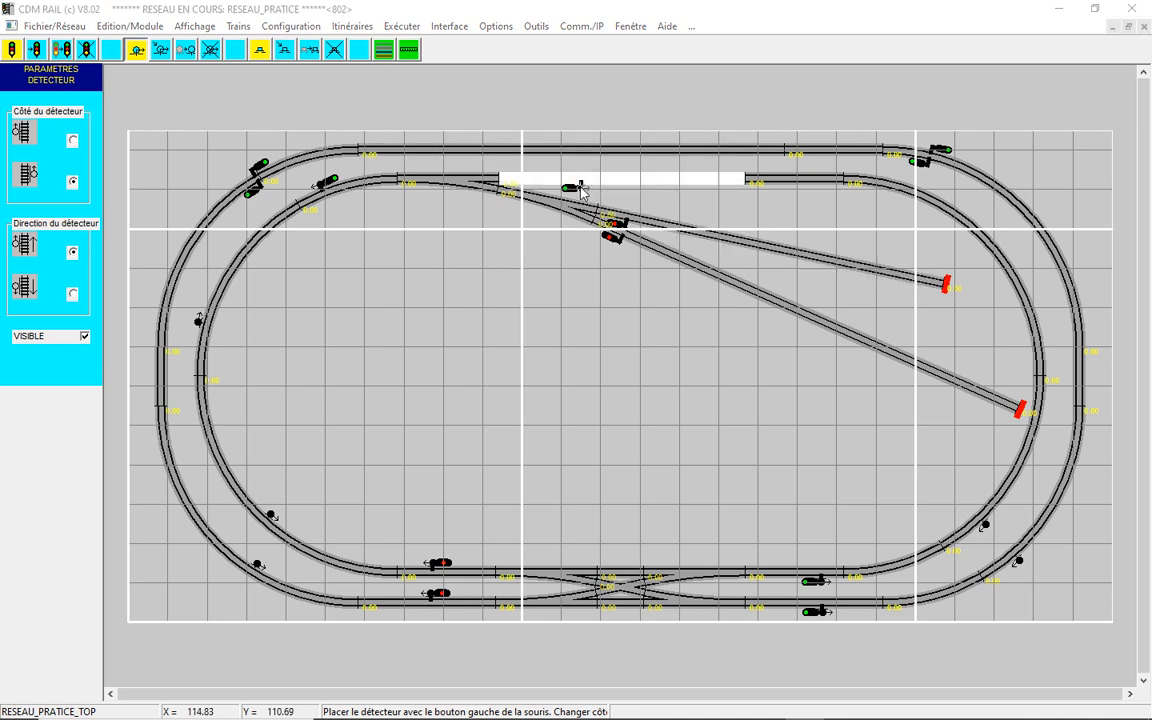
click(580, 190)
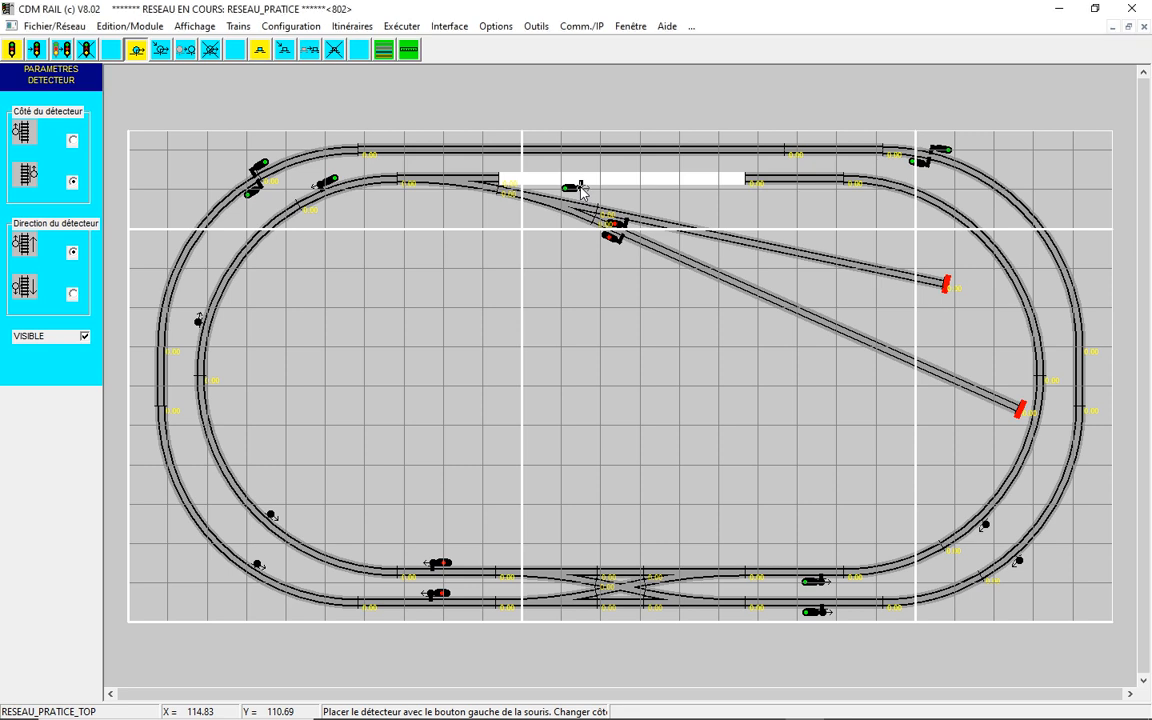
right_click(775, 190)
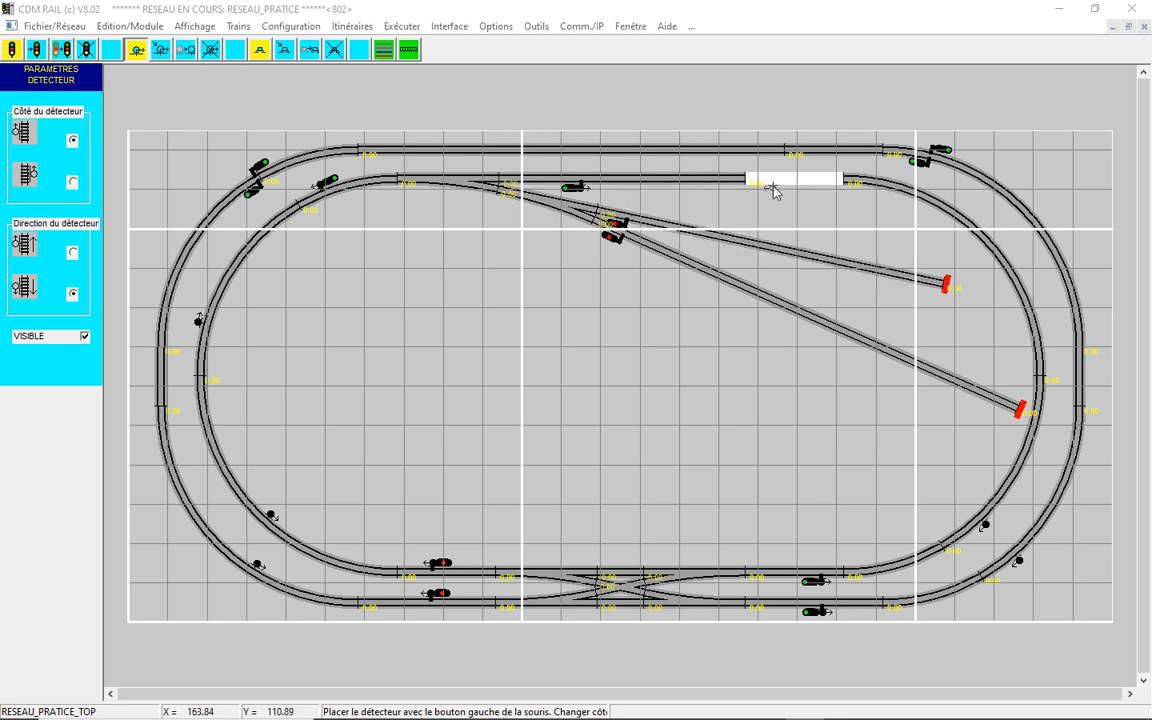
click(775, 190)
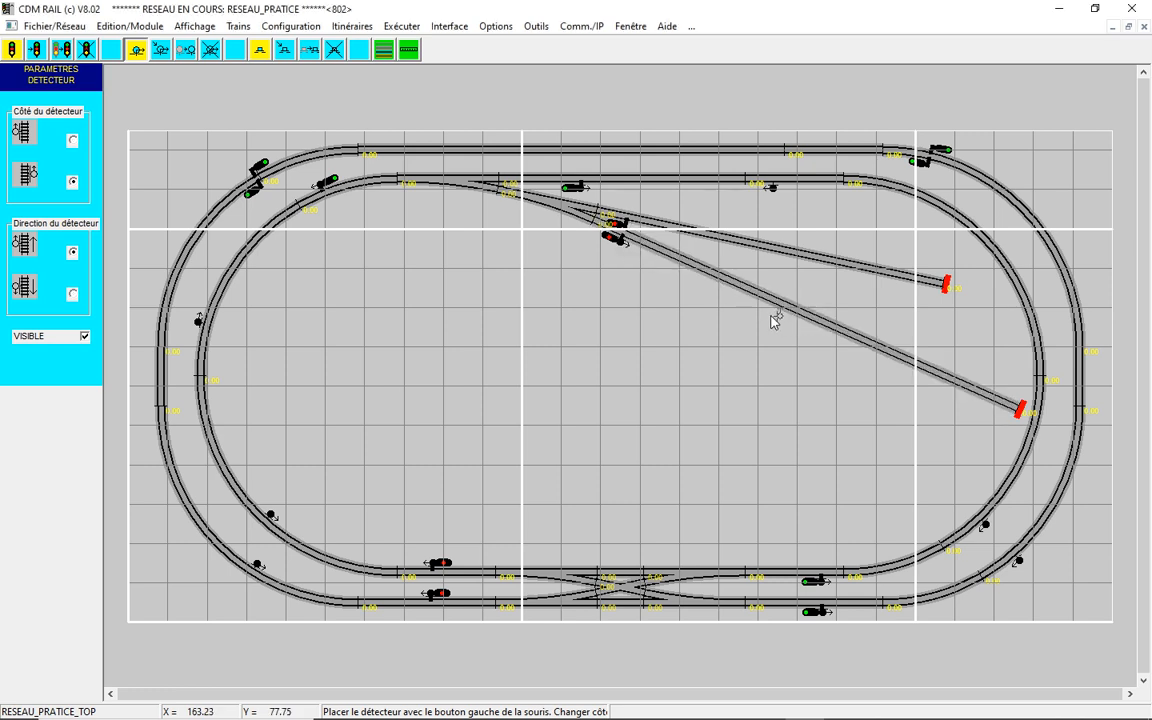
- Place detectors on both sides of the lower siding at about X 173, Y 80, the lower one pointing toward the turnout, the upper toward the buffer
key(space)
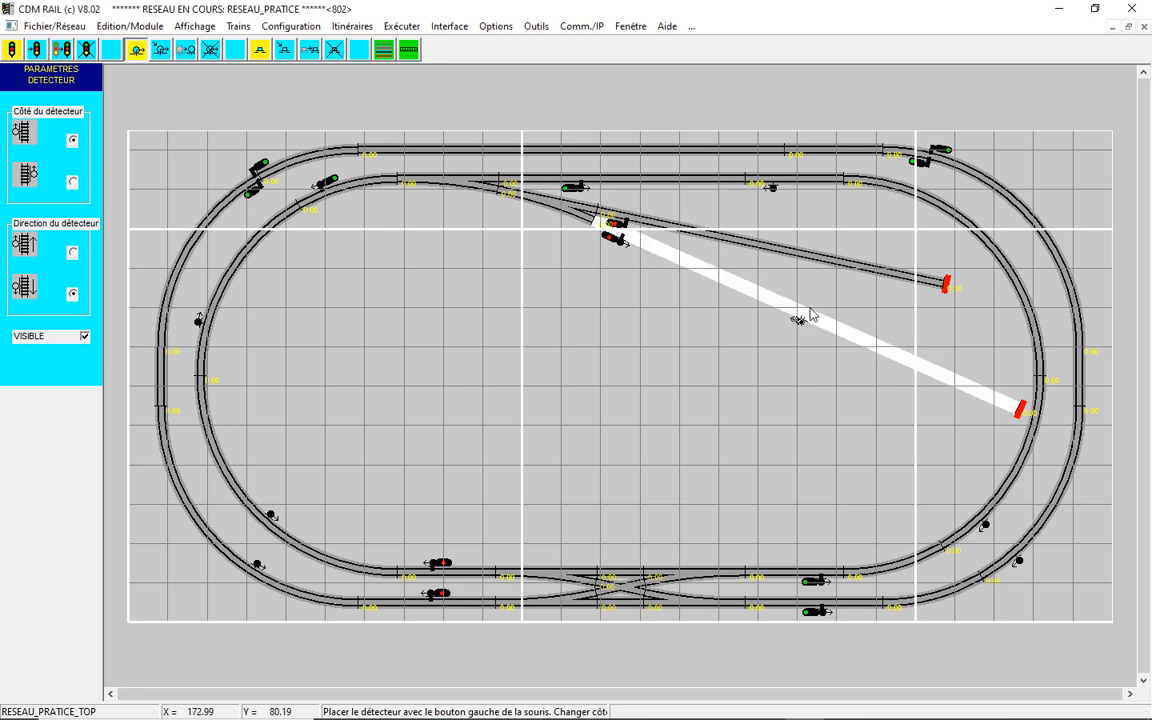
click(811, 315)
right_click(808, 313)
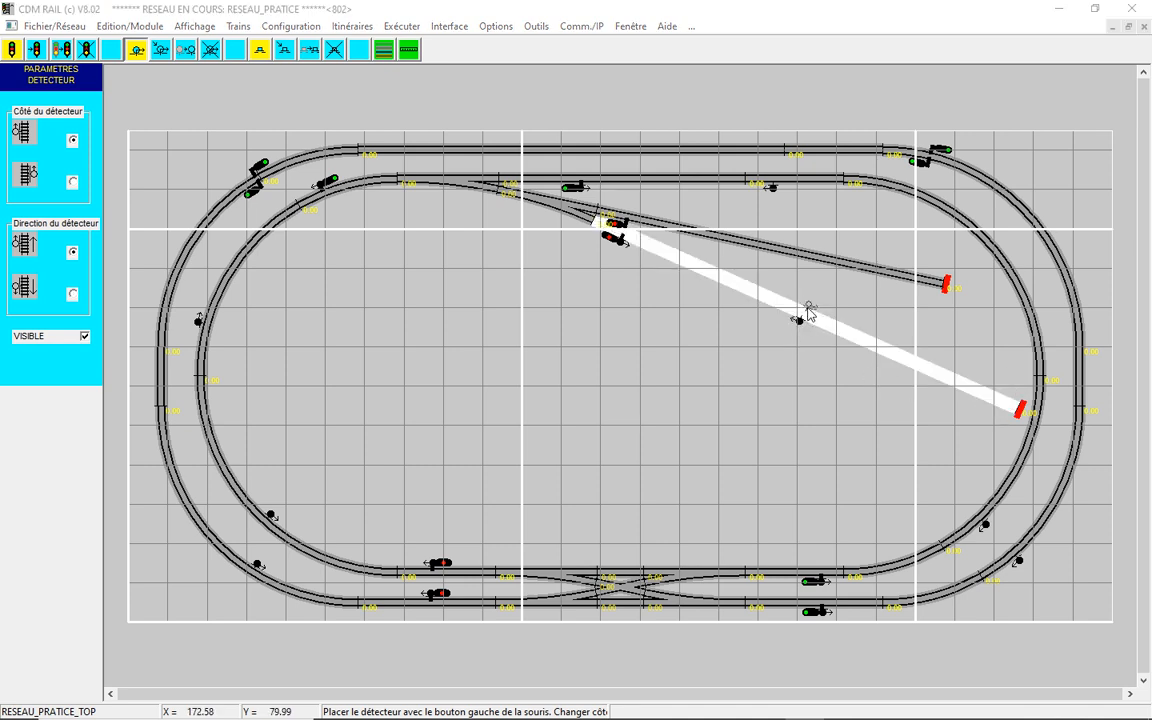
click(808, 313)
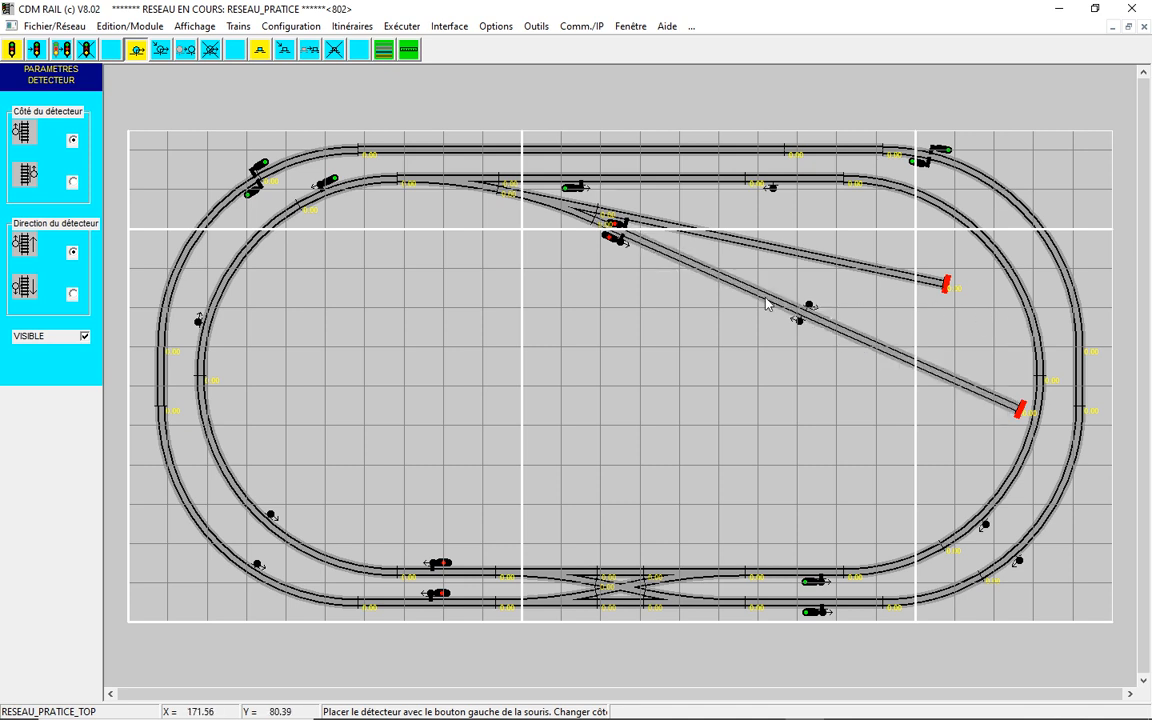
- Place detectors at the upper siding's signal and on both sides near X 167, Y 92, reversing the lower one toward the turnout, the upper facing the buffer
right_click(630, 224)
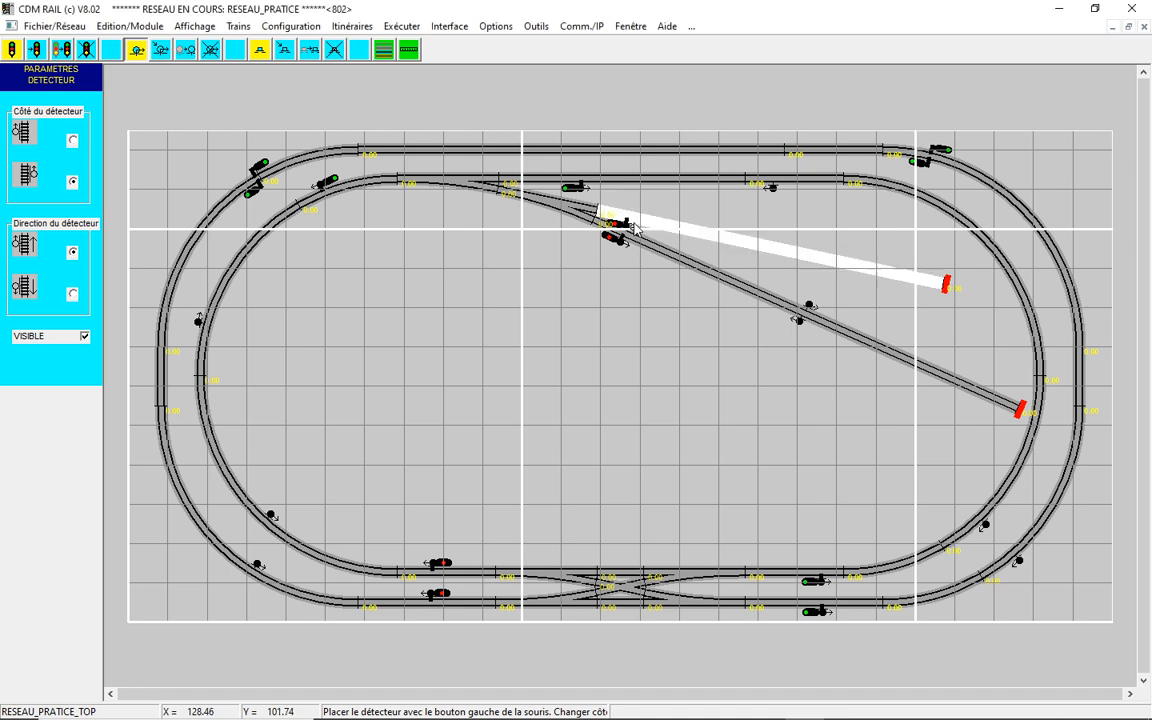
click(785, 262)
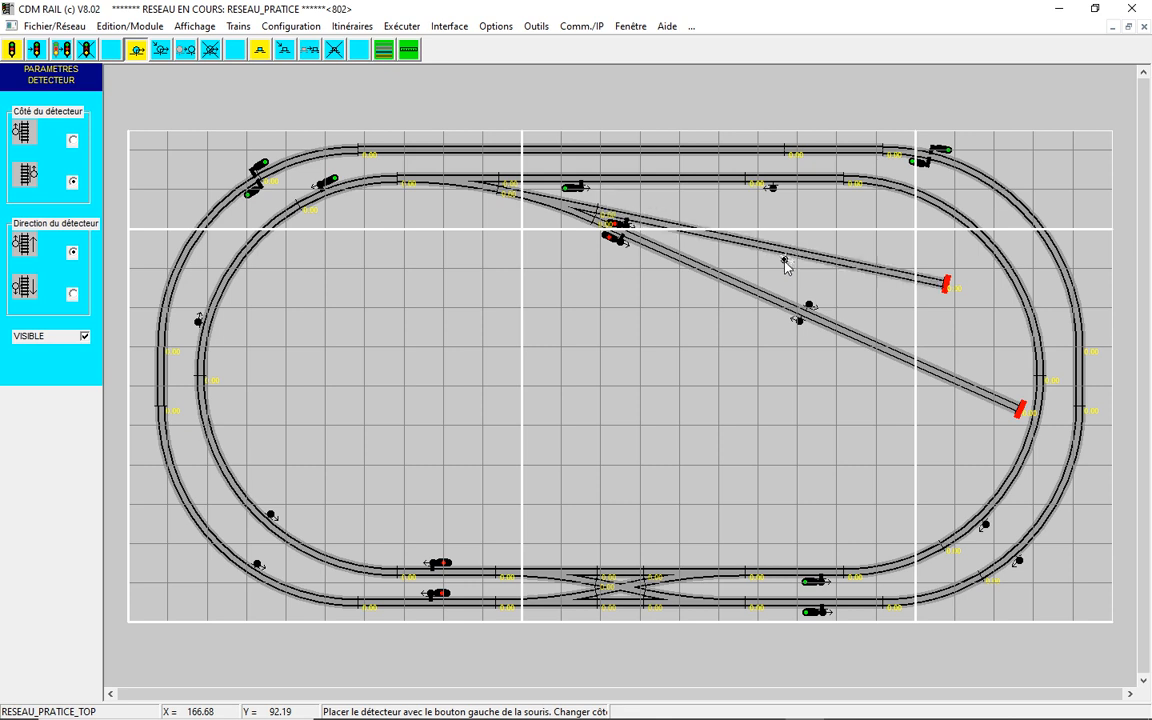
click(160, 51)
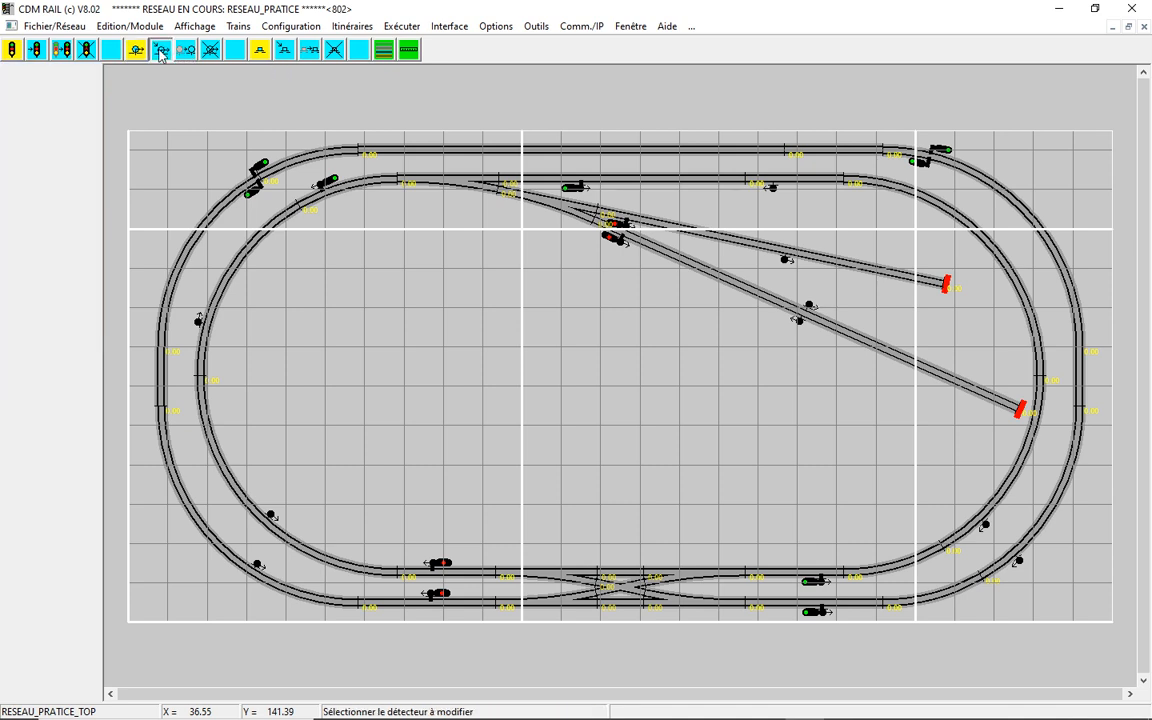
click(786, 262)
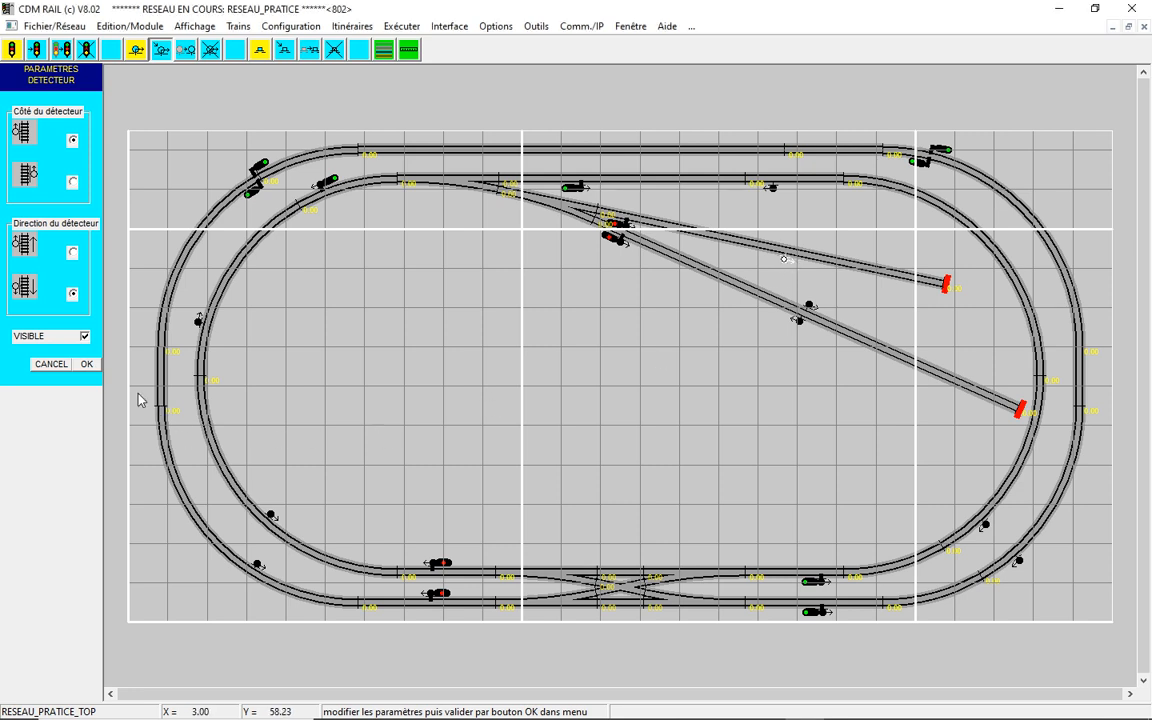
click(86, 363)
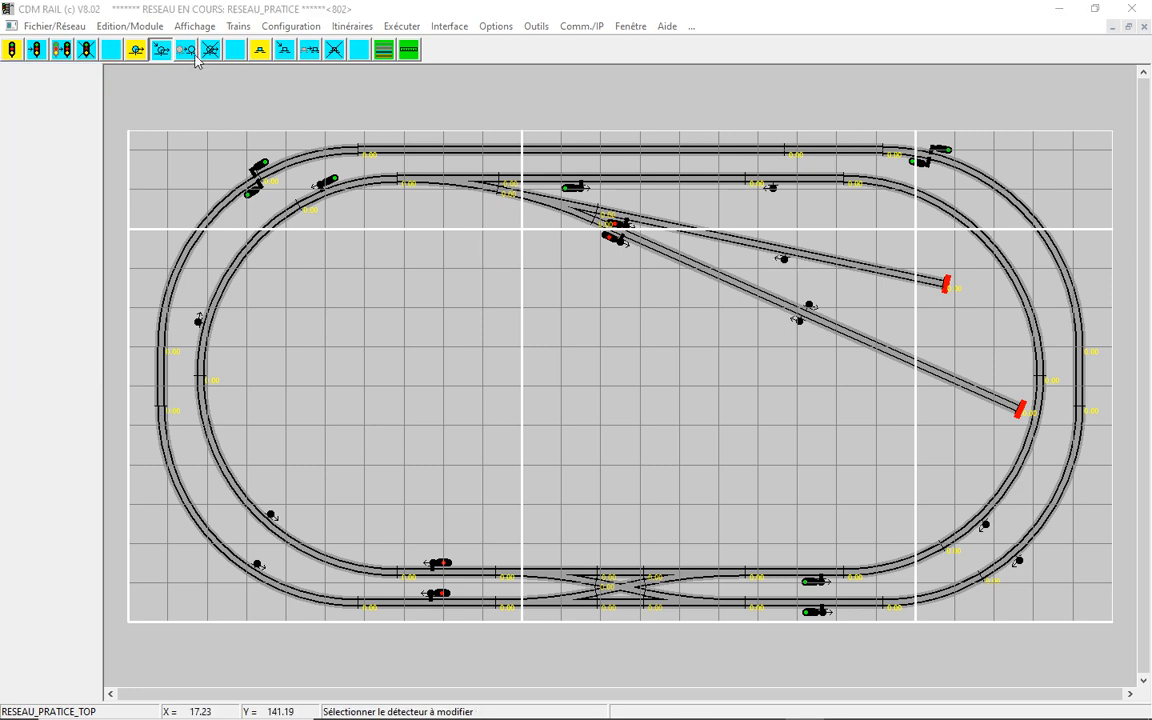
click(136, 49)
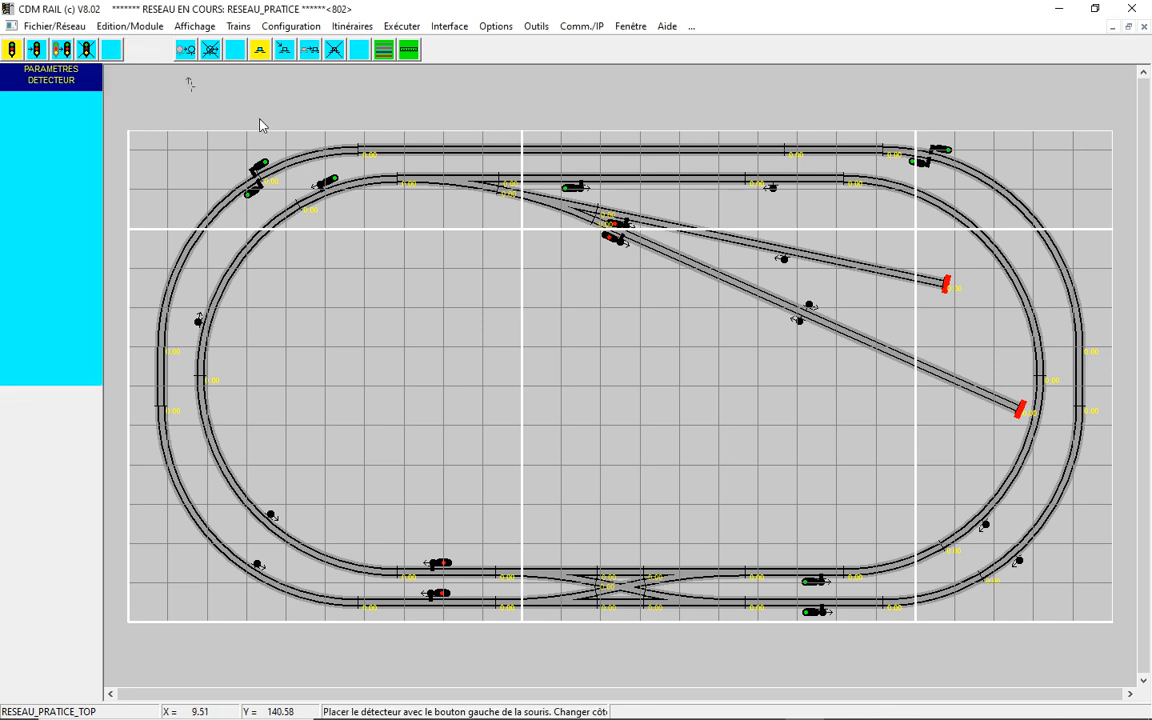
click(787, 252)
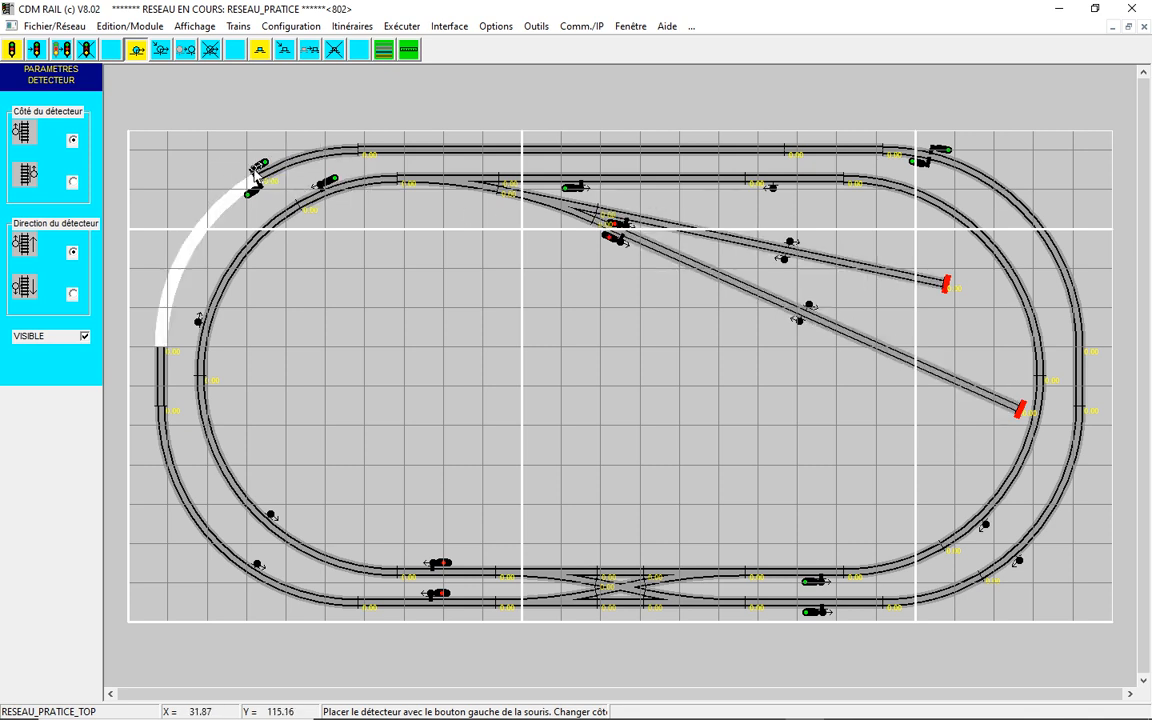
- Place outer-loop detectors on the left side and right curve pointing up, and on the upper straight at about X 85 pointing left and X 149 pointing right
click(150, 342)
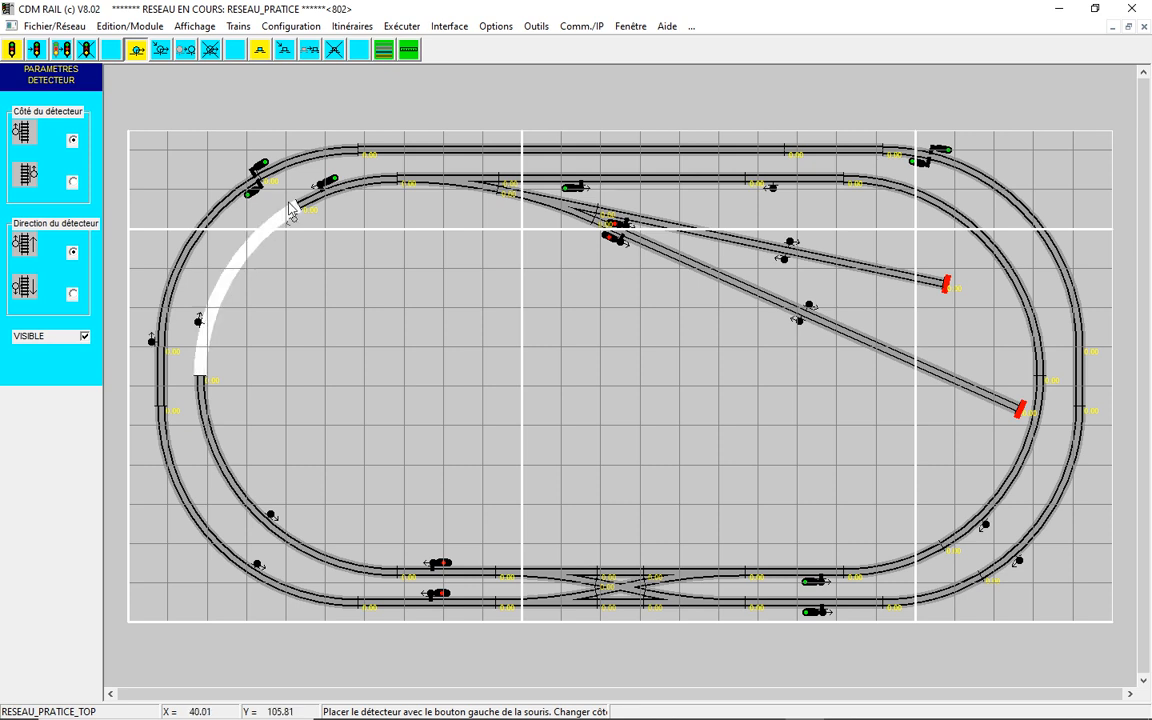
right_click(465, 147)
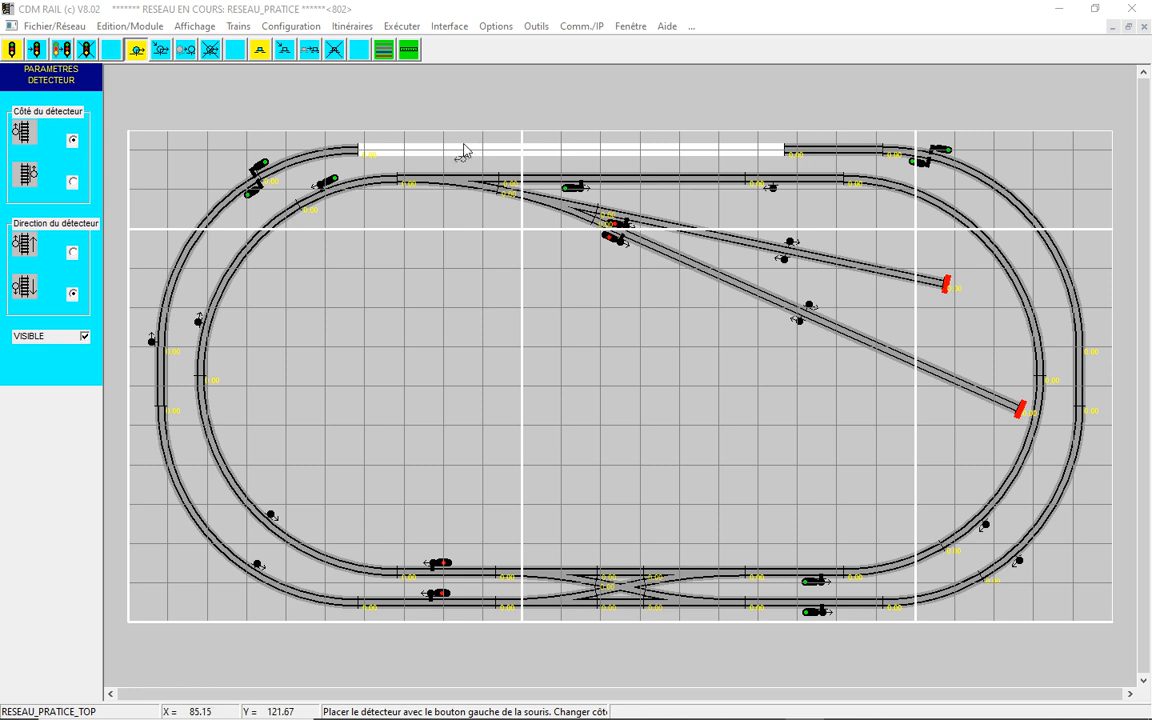
click(463, 150)
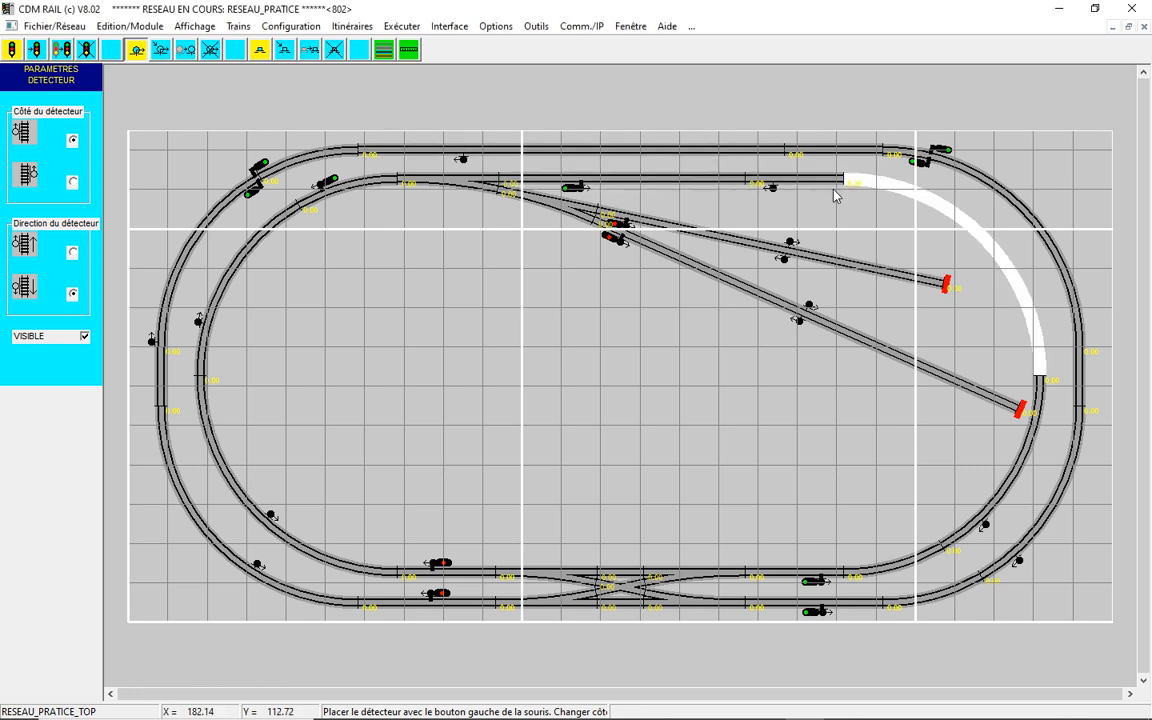
right_click(716, 151)
click(716, 150)
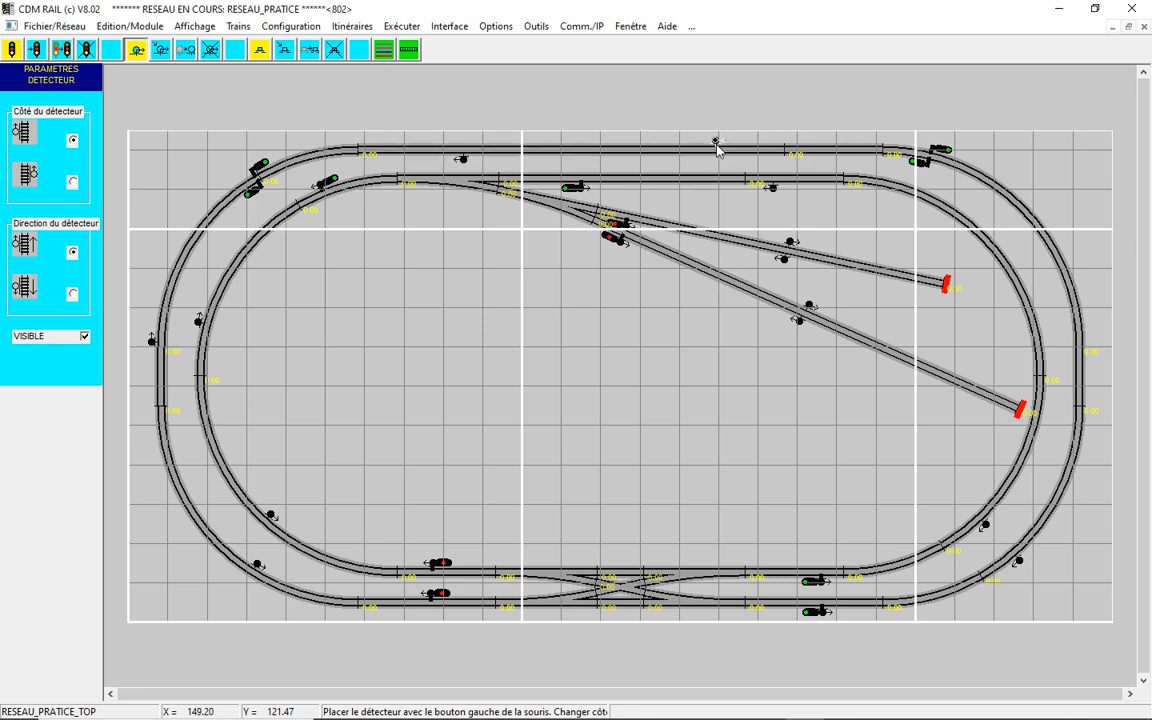
click(1064, 300)
- Save the network, and verify and build the module
click(59, 26)
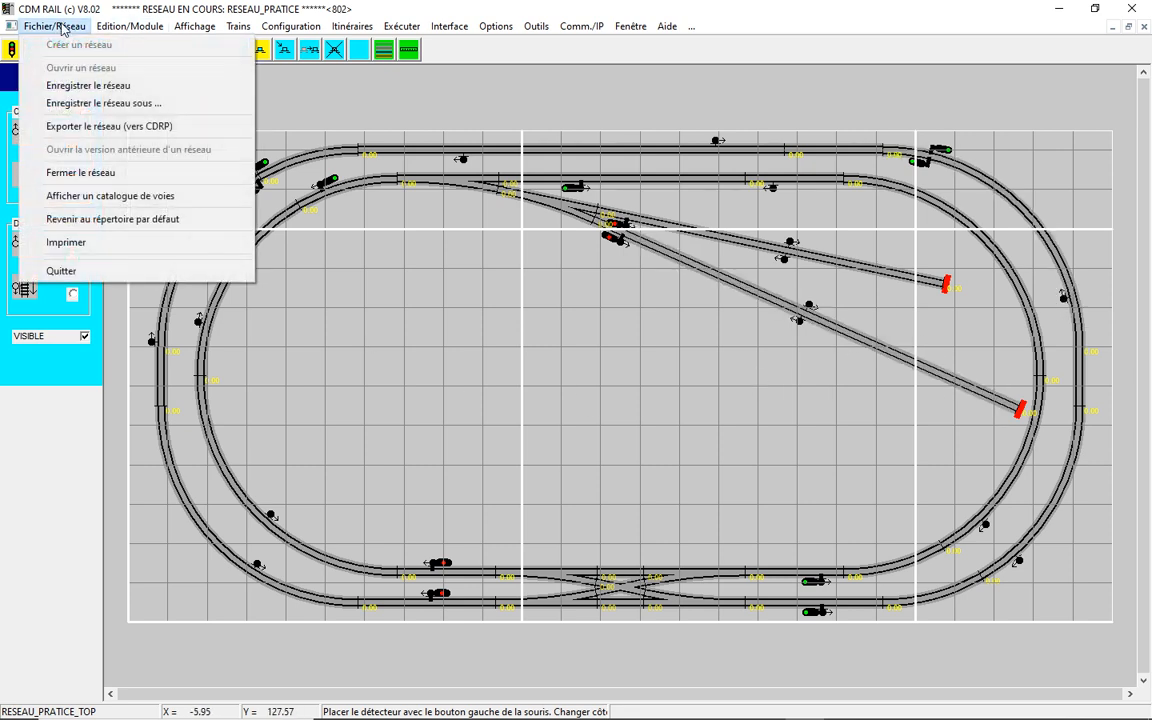
click(78, 92)
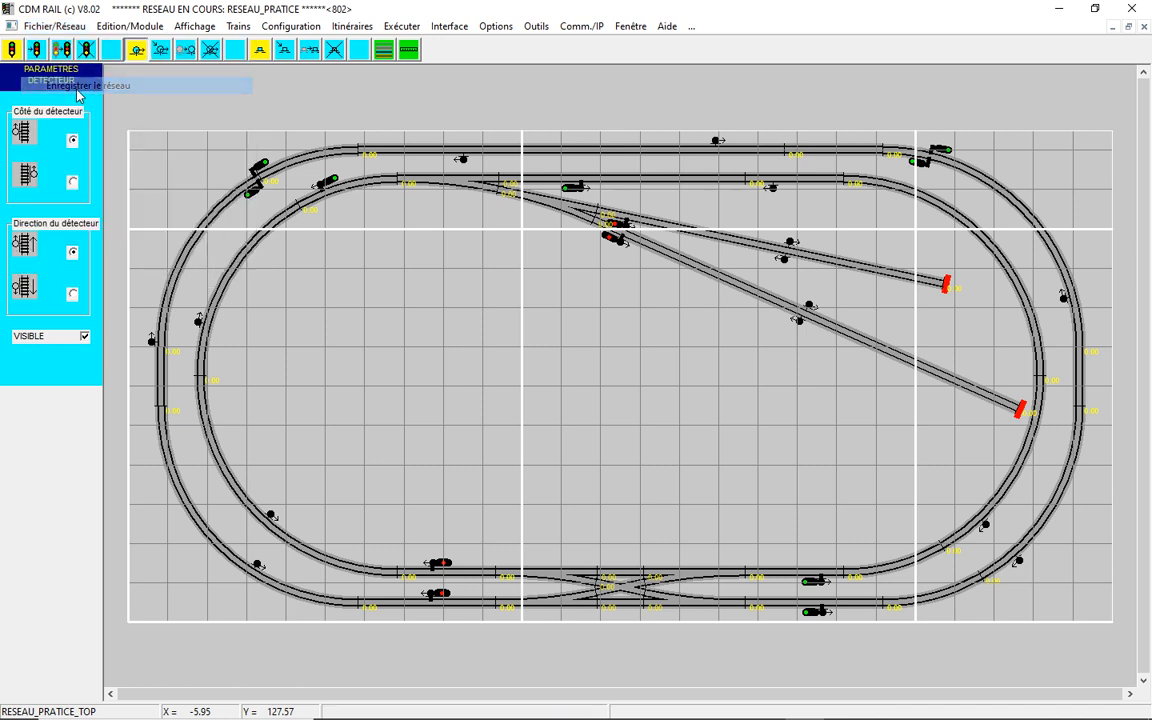
click(33, 28)
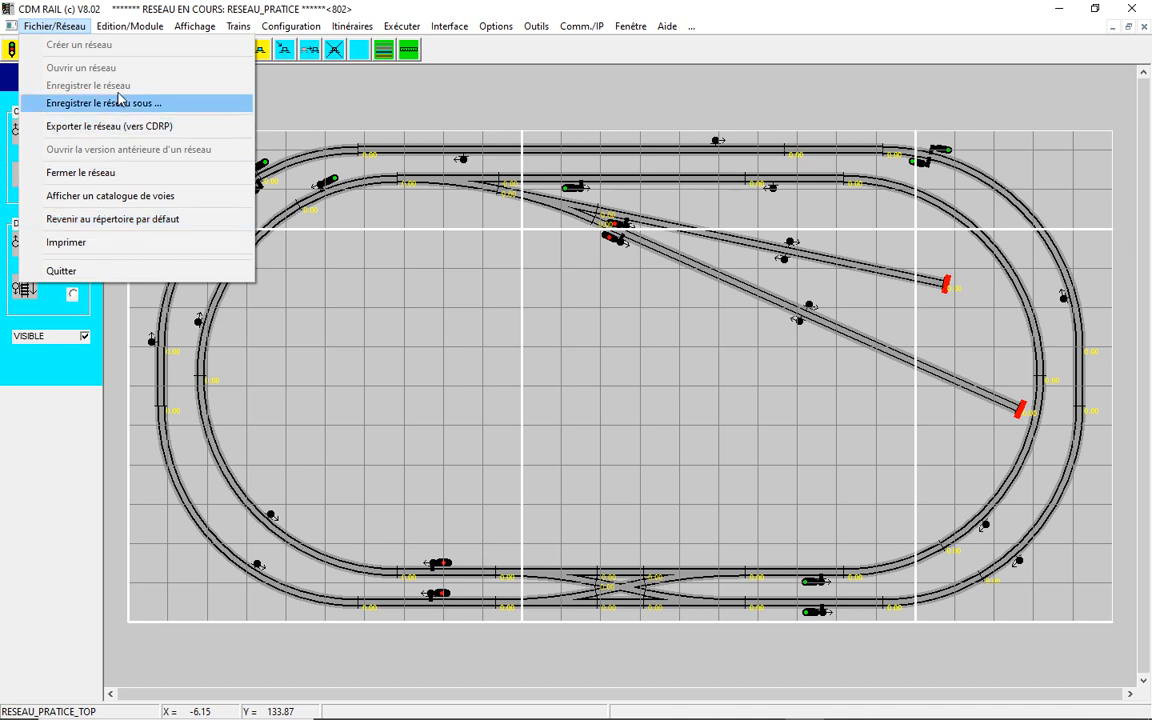
mouse_move(128, 26)
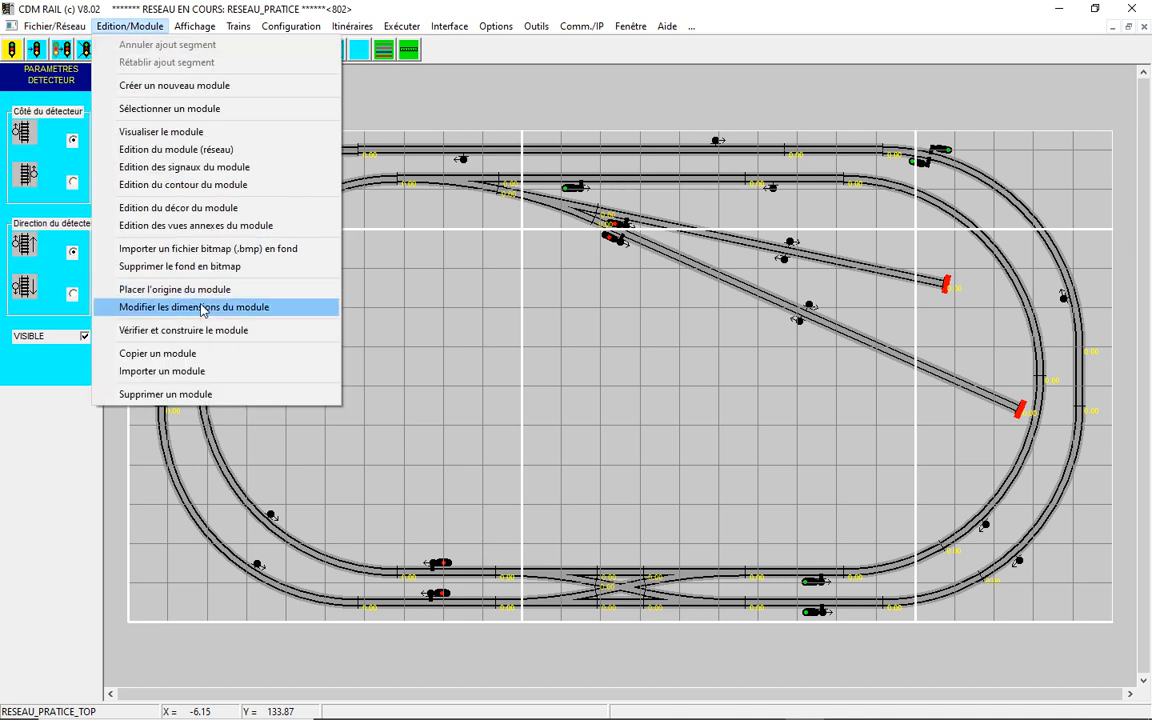
click(204, 335)
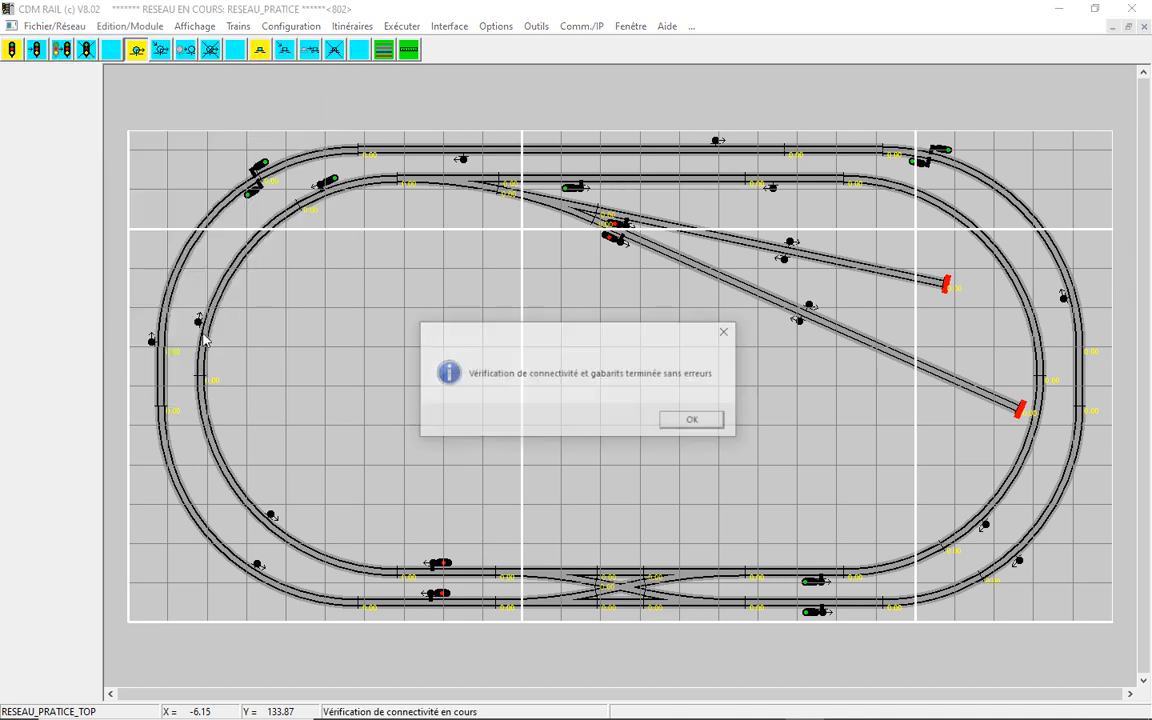
click(701, 428)
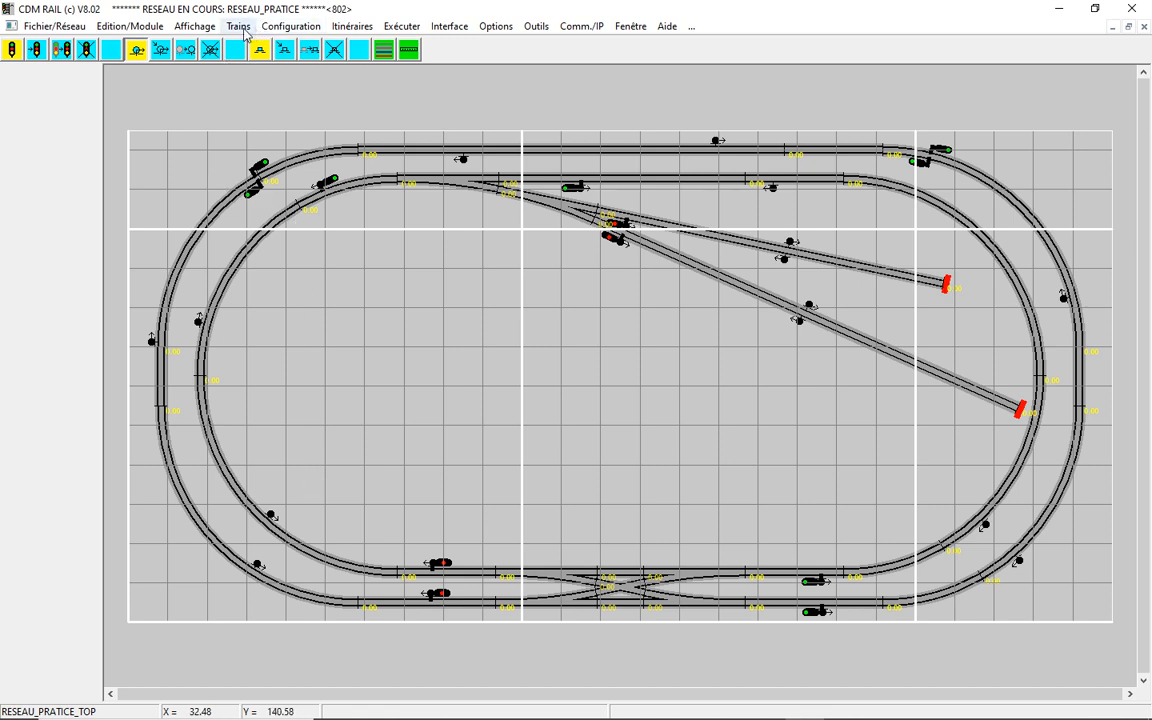
- Configure digital address 513 for the inner loop's detectors on the lower-left curve and at the lower-left signal
click(289, 27)
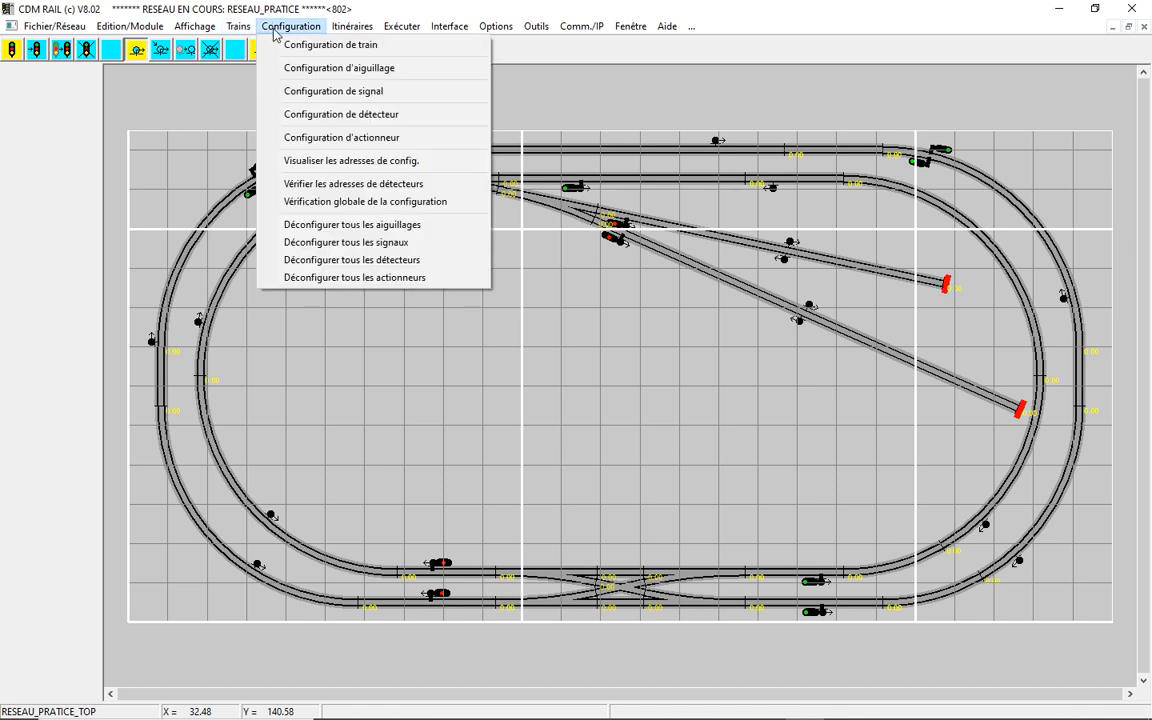
click(333, 118)
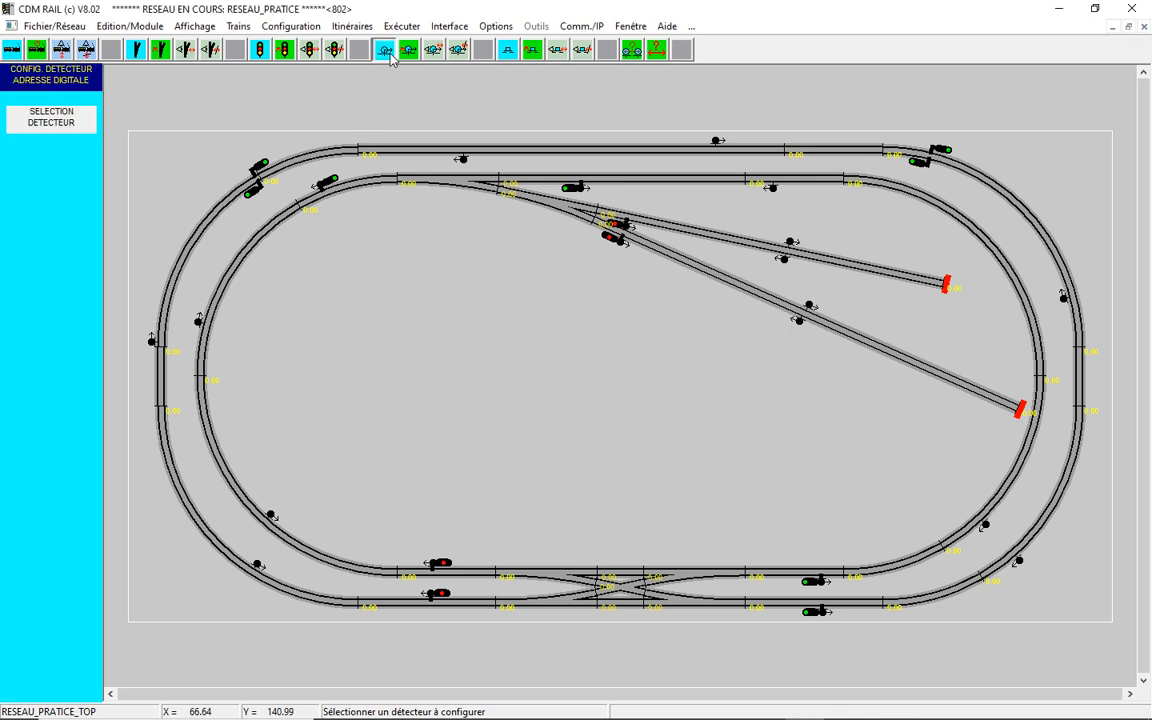
click(270, 516)
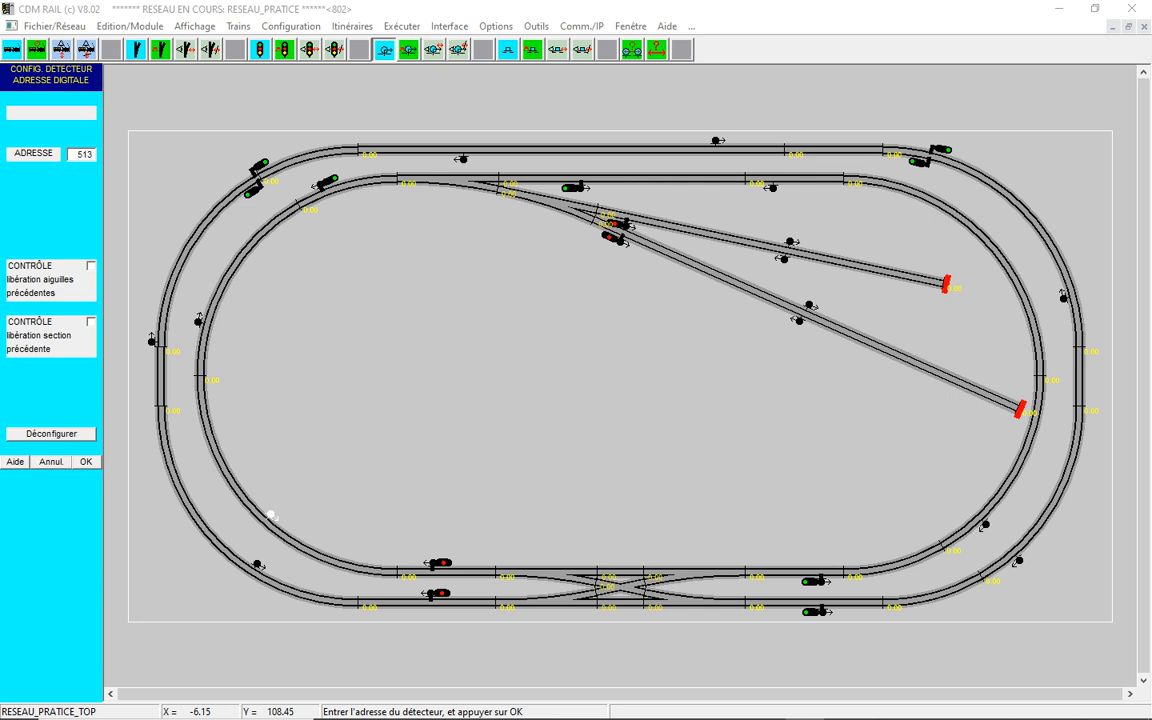
click(88, 462)
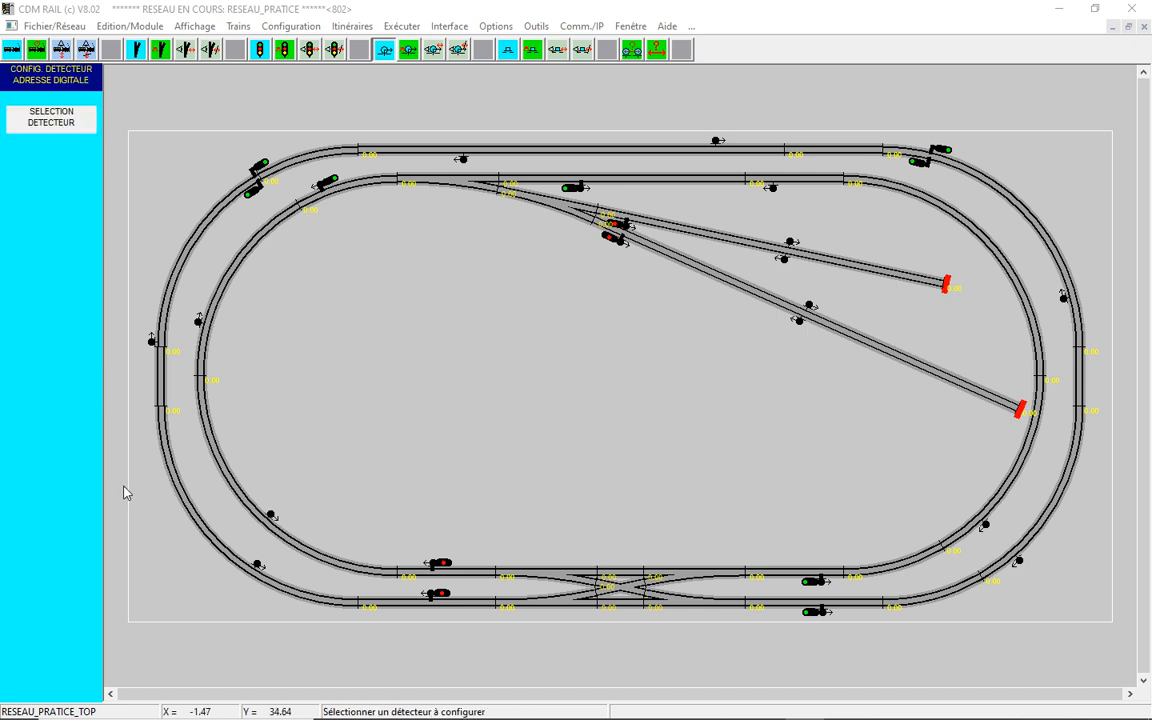
click(433, 569)
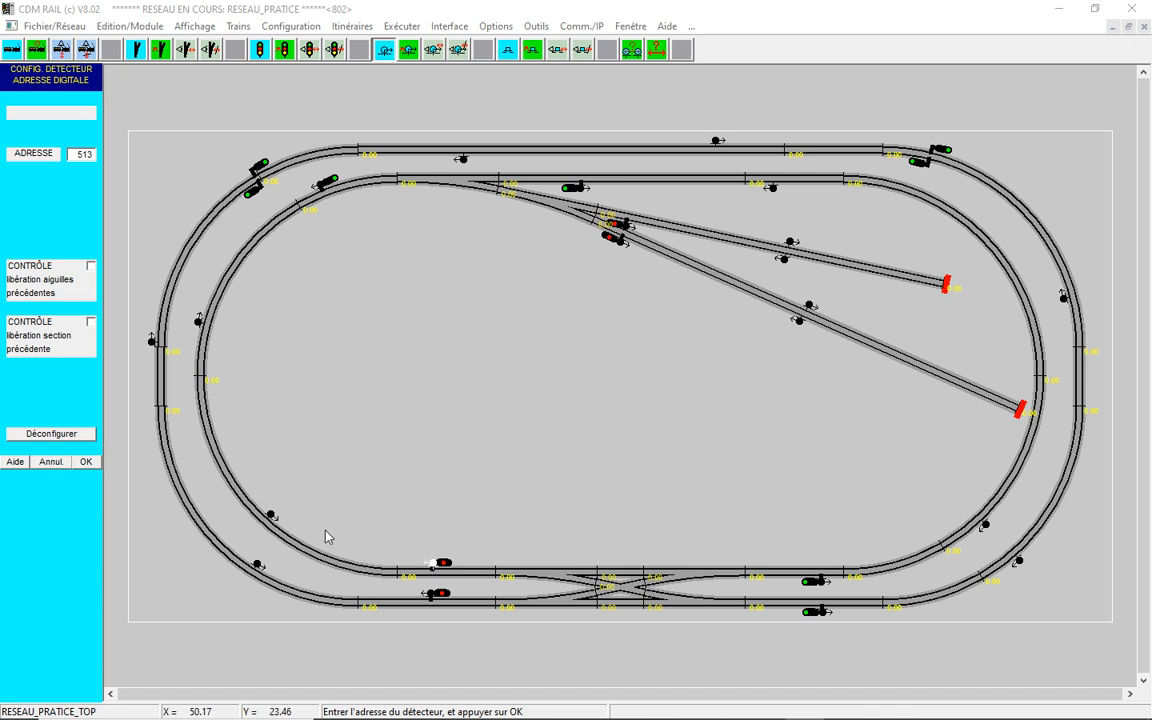
click(87, 462)
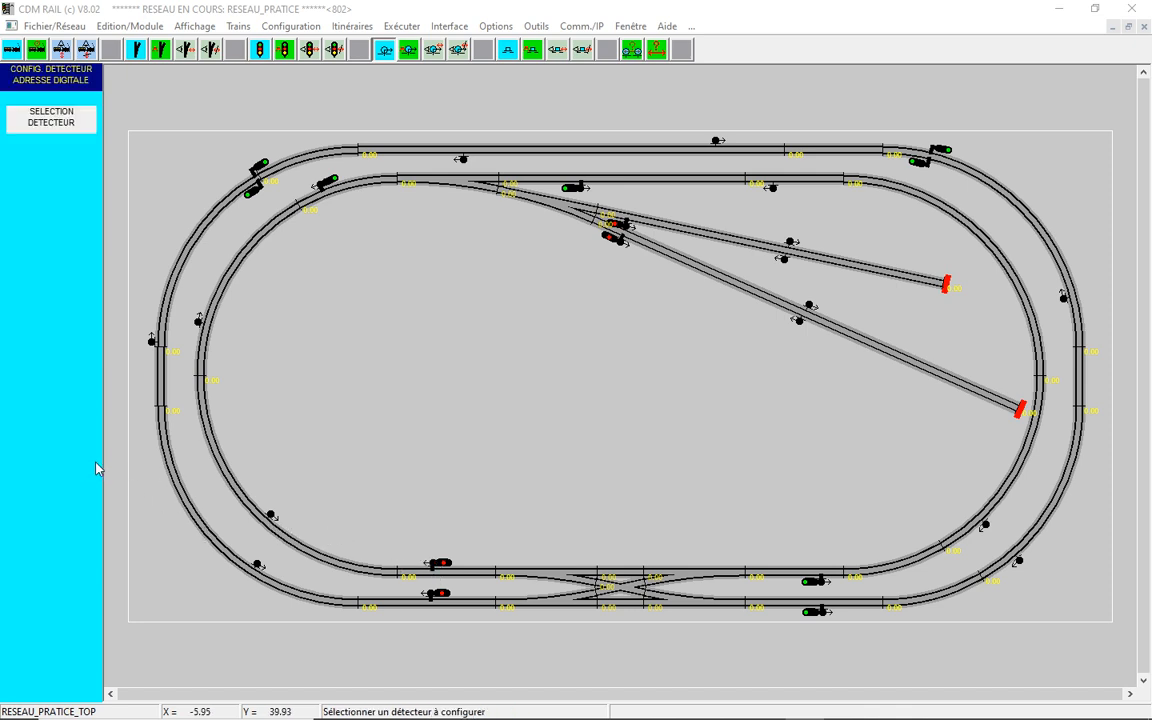
- Configure digital addresses for the outer loop's lower-left detector, the inner loop's lower-right detector (515) and the outer loop's lower-right detector (516)
click(258, 567)
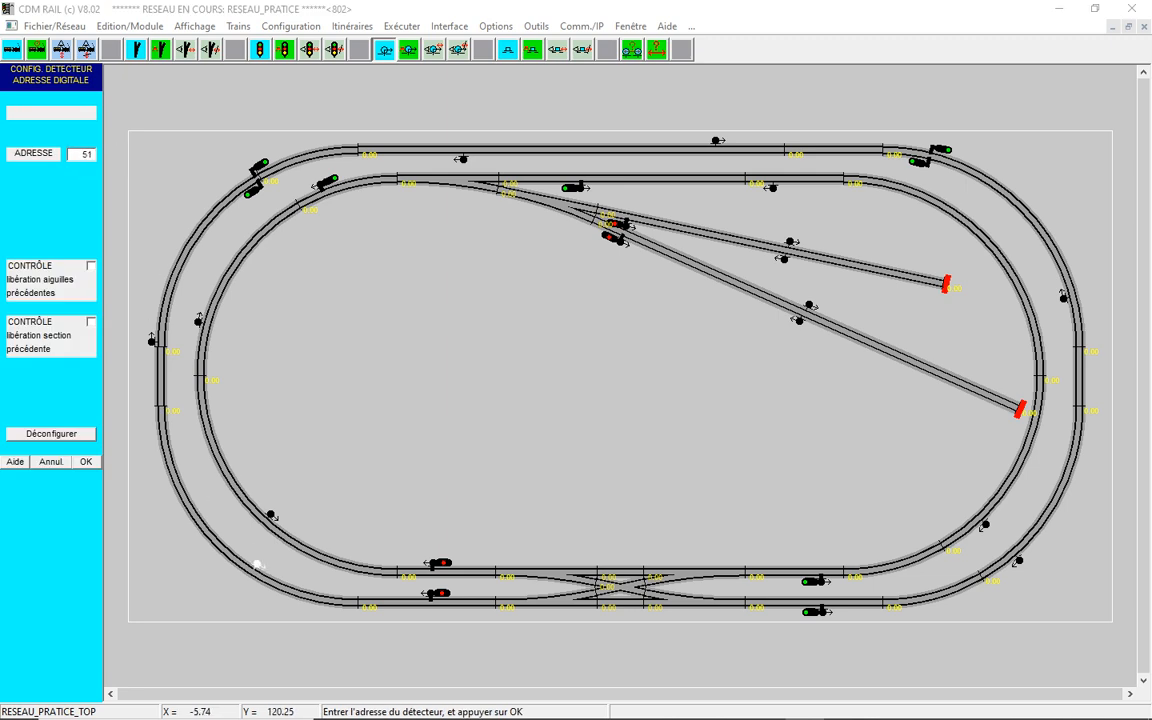
click(86, 461)
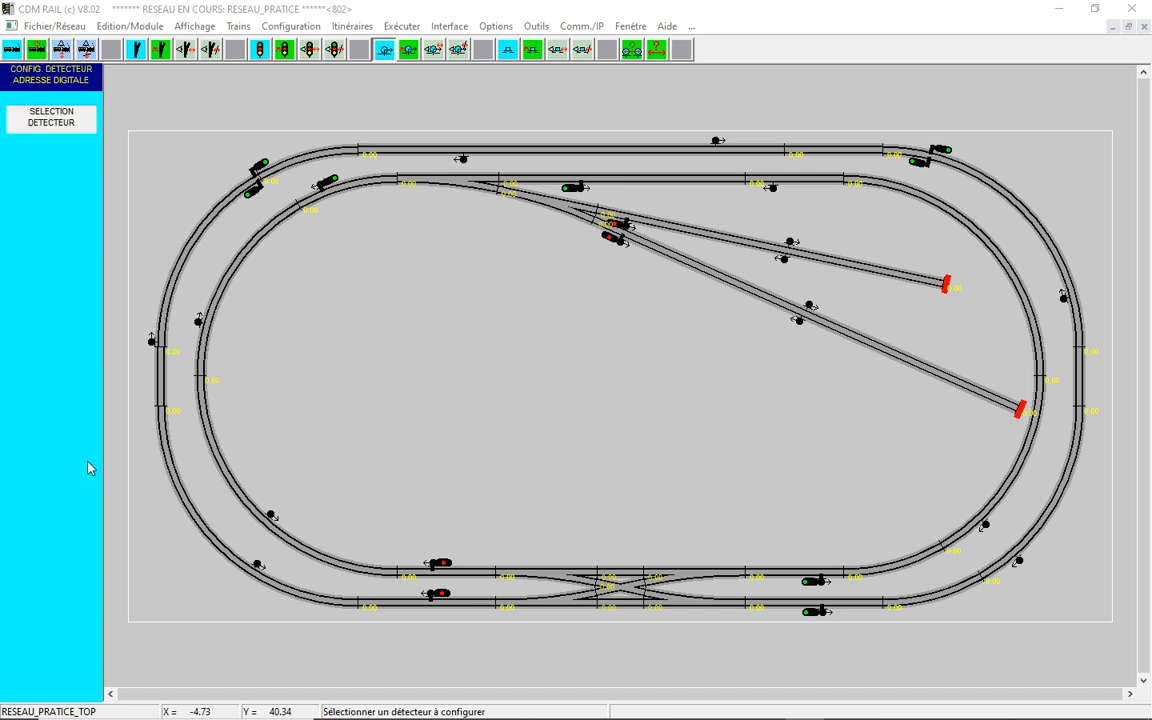
click(987, 528)
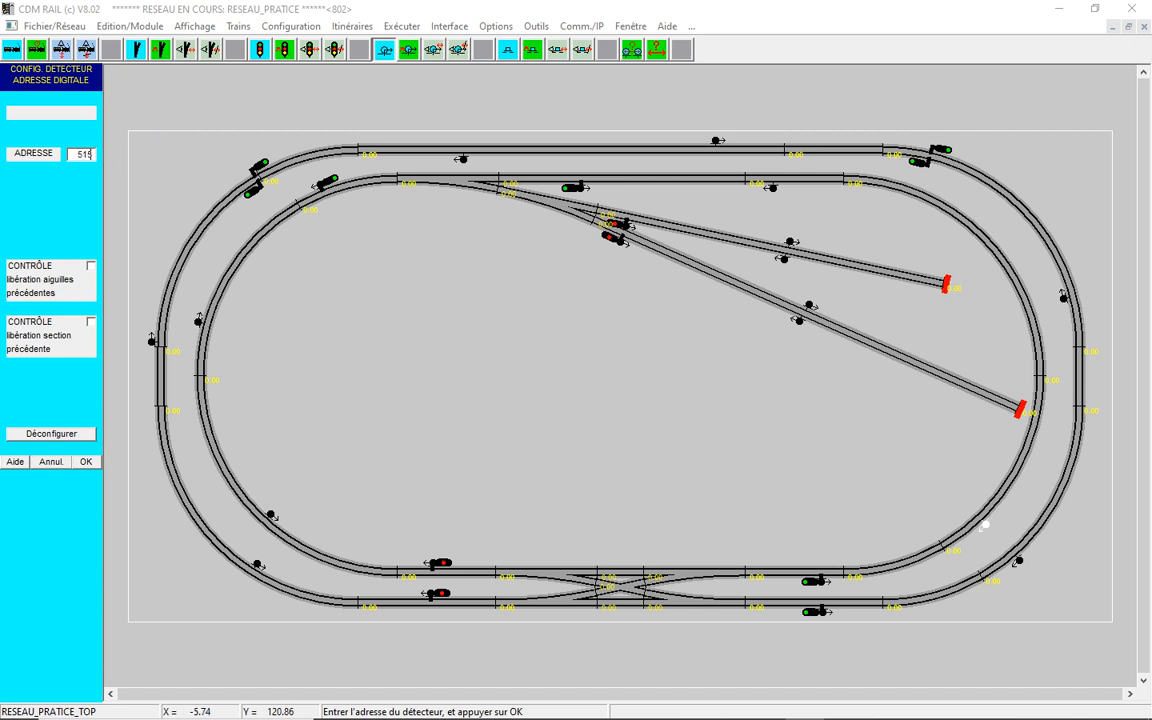
click(85, 462)
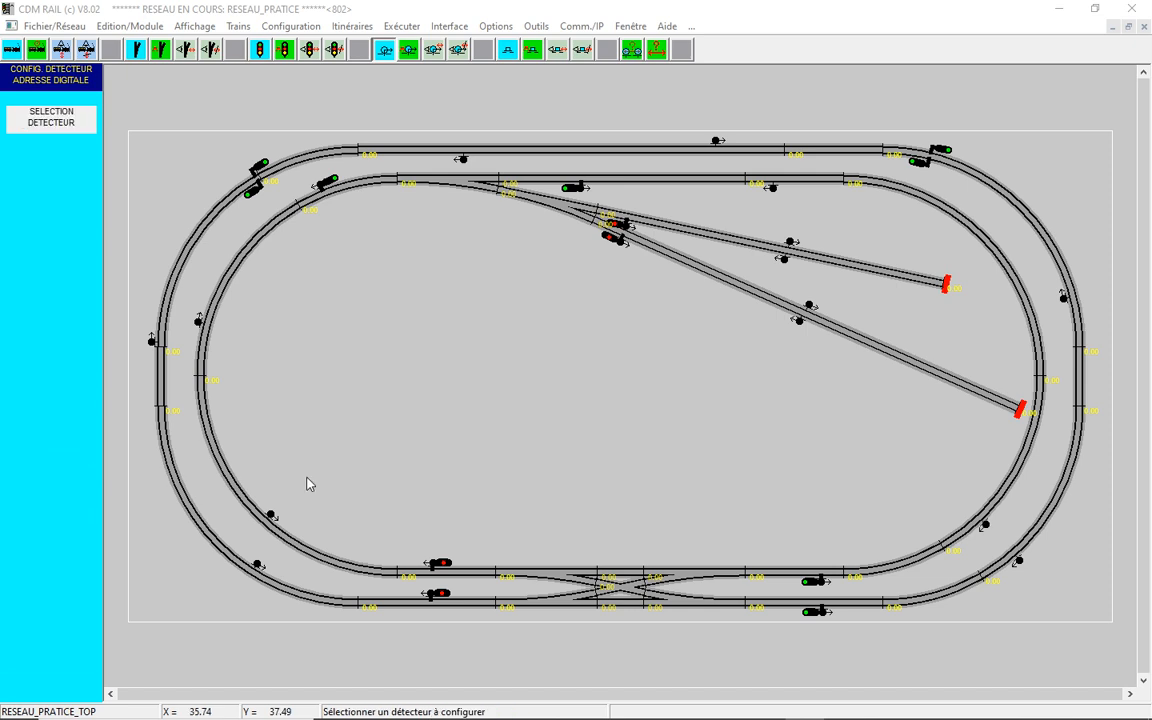
click(1018, 565)
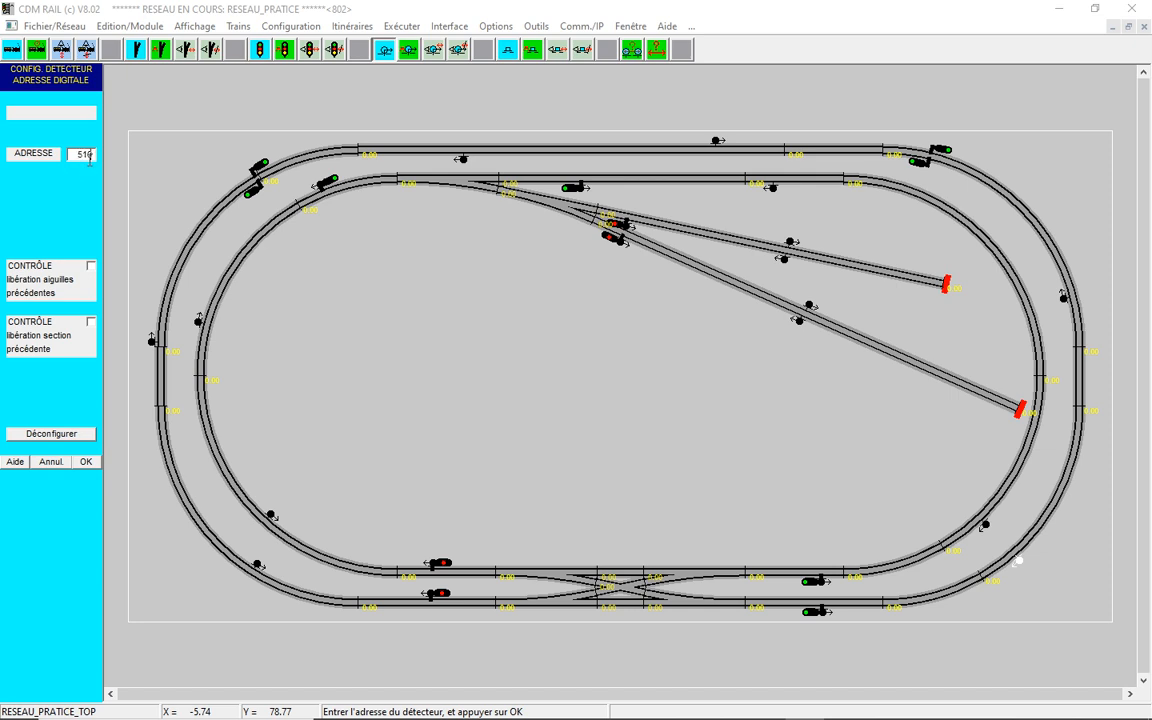
click(86, 462)
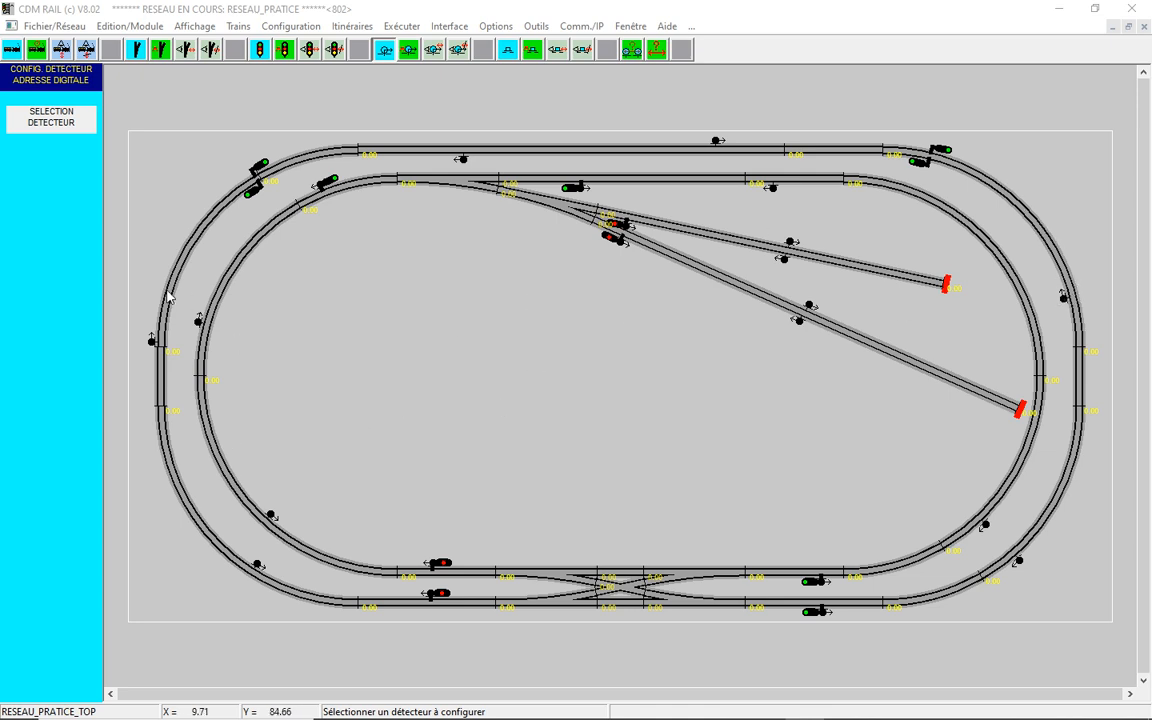
- Try to configure digital addresses for the outer loop's left detector and, with 518, the left-pointing detector on the upper straight
click(152, 343)
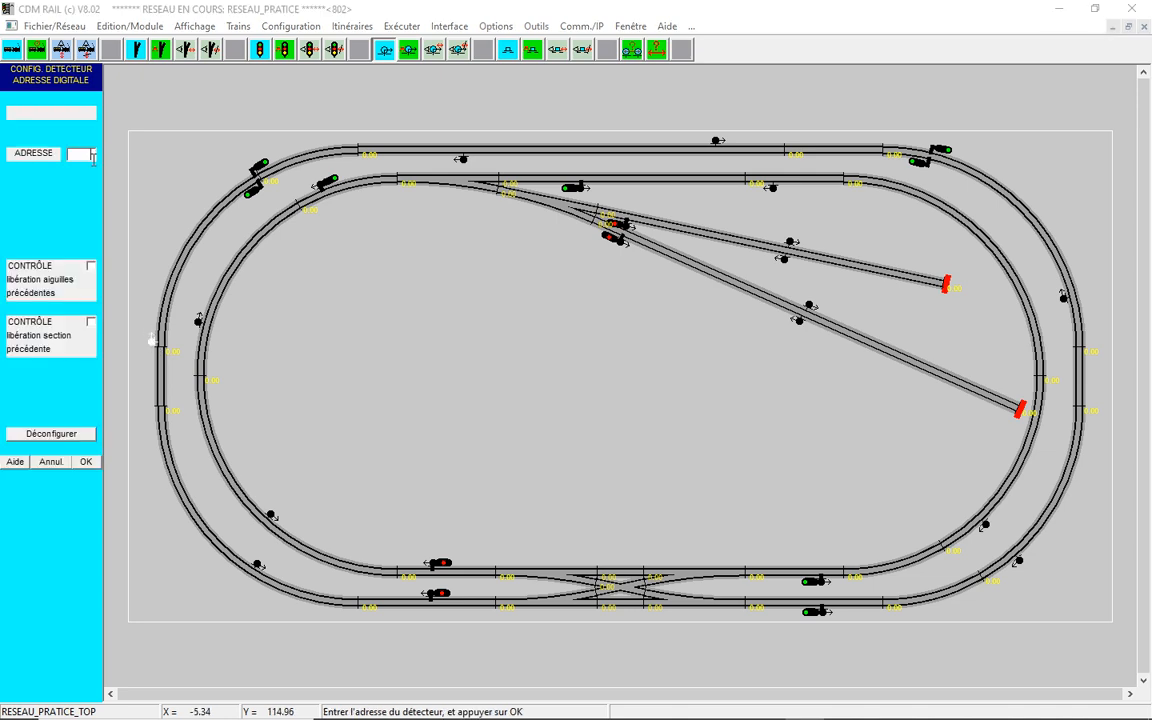
click(86, 461)
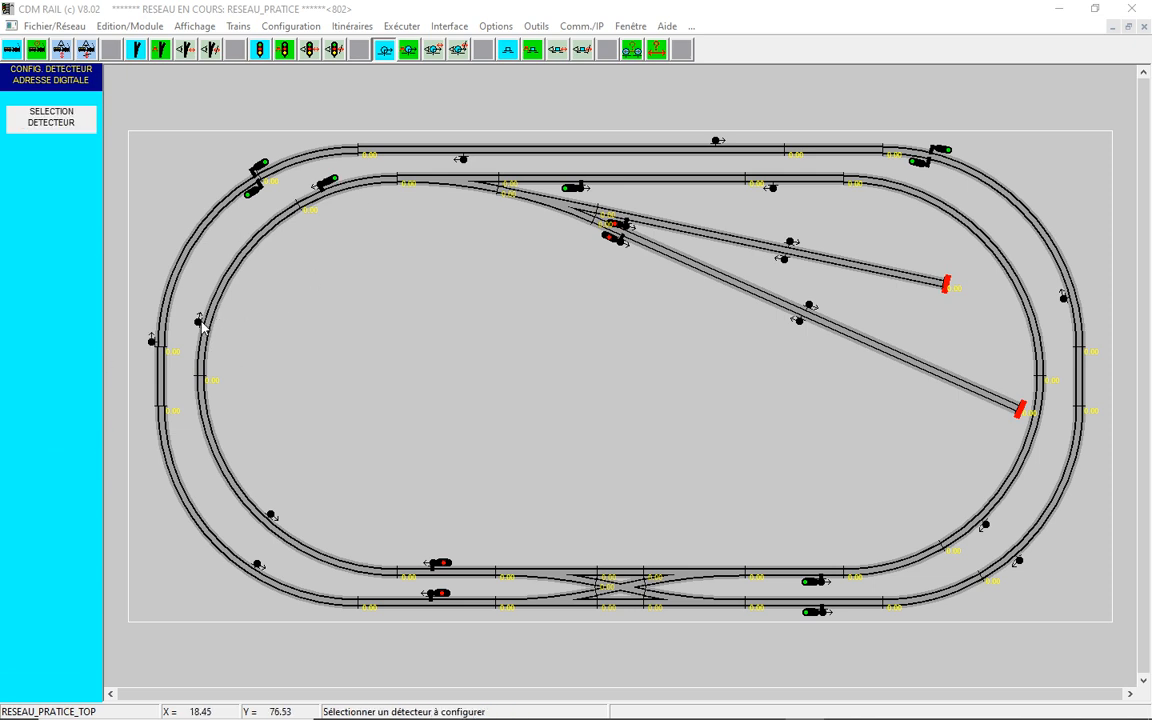
click(462, 158)
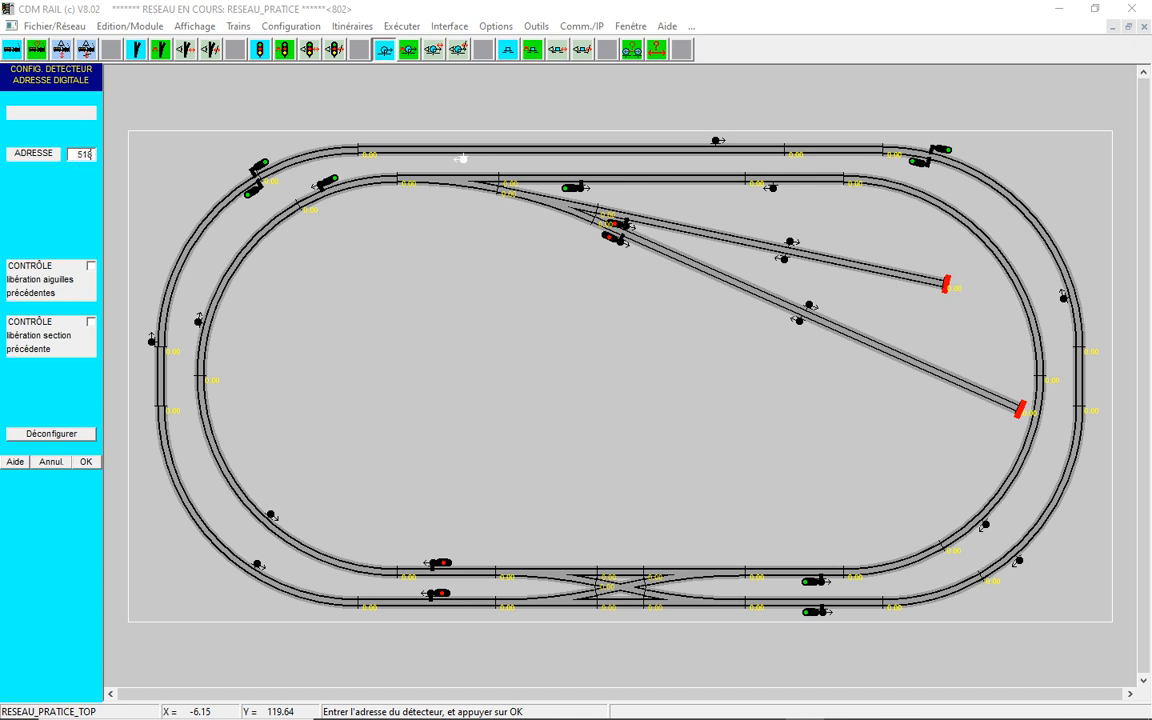
click(85, 461)
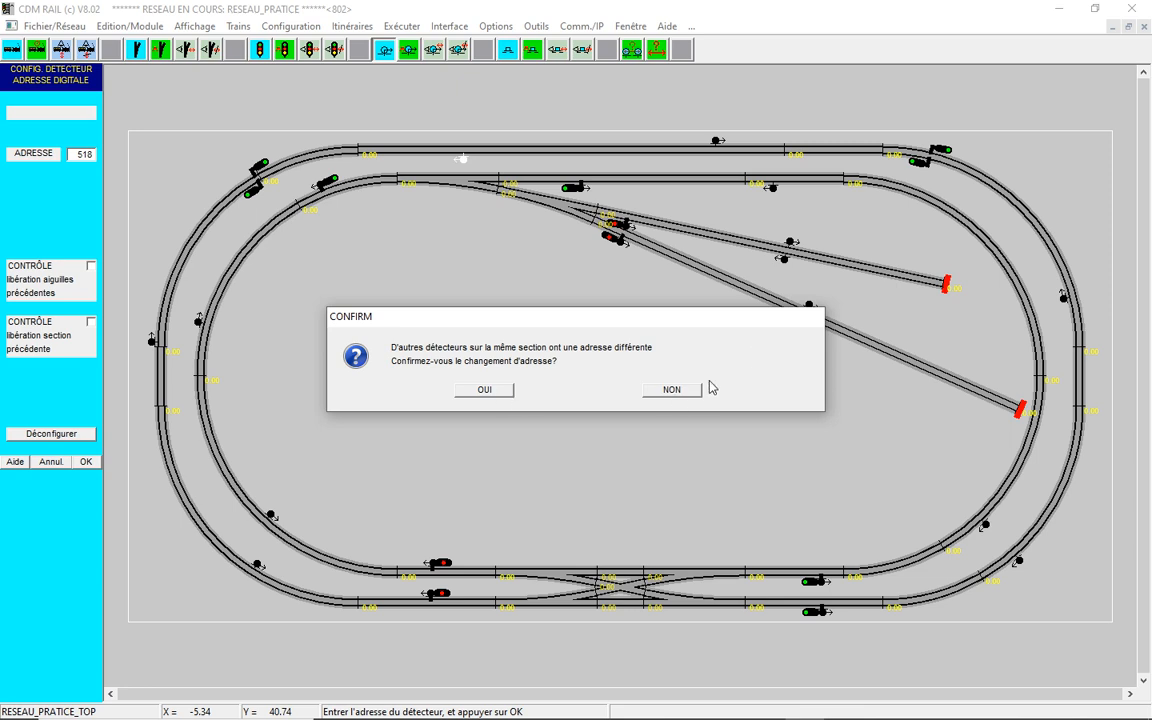
click(679, 391)
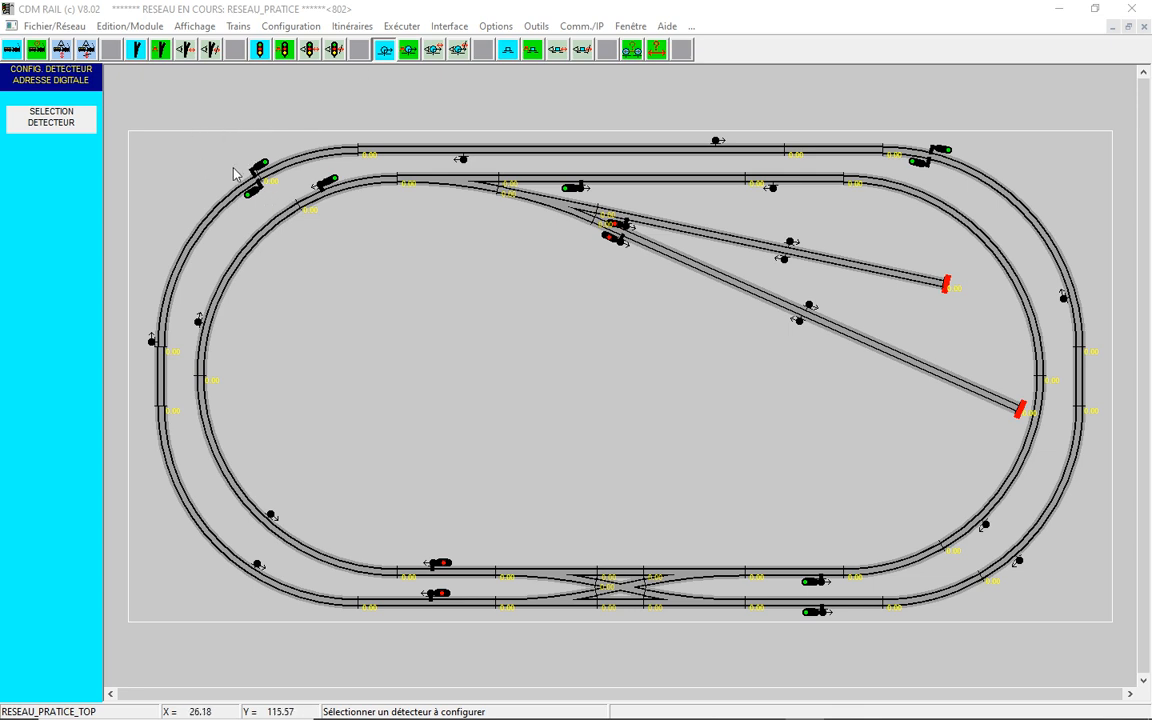
- Enable an associated detector for both signals on the outer loop's upper-left curve, confirming each configuration change
click(285, 52)
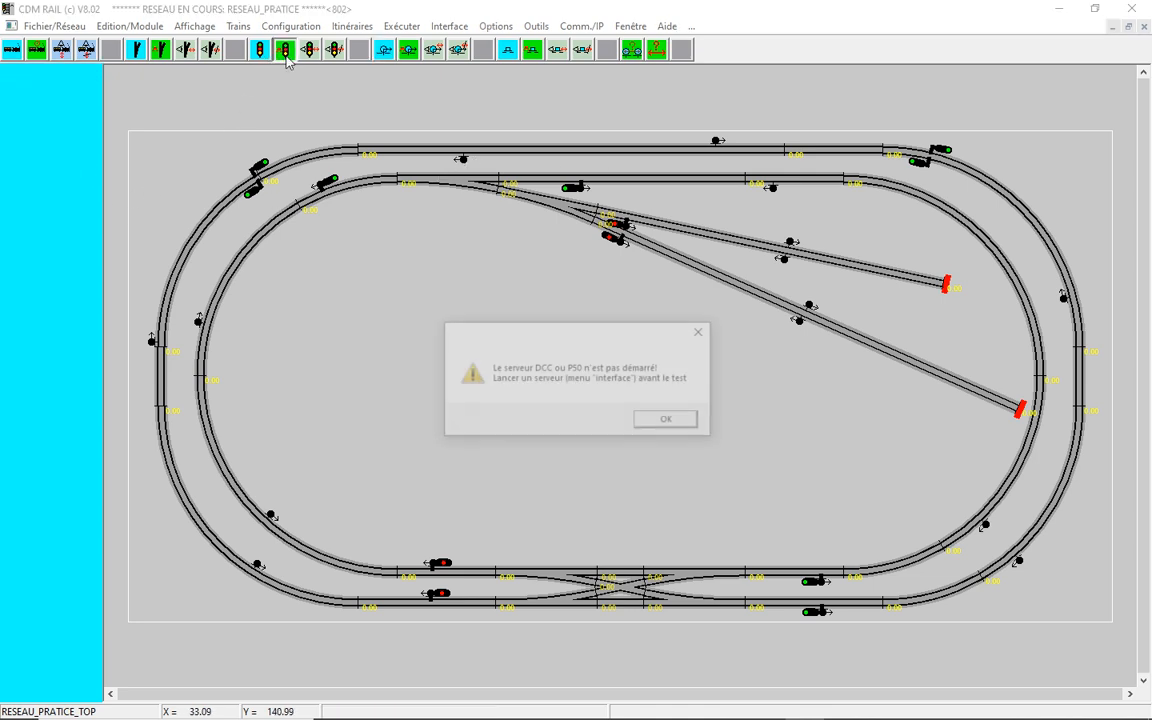
click(678, 421)
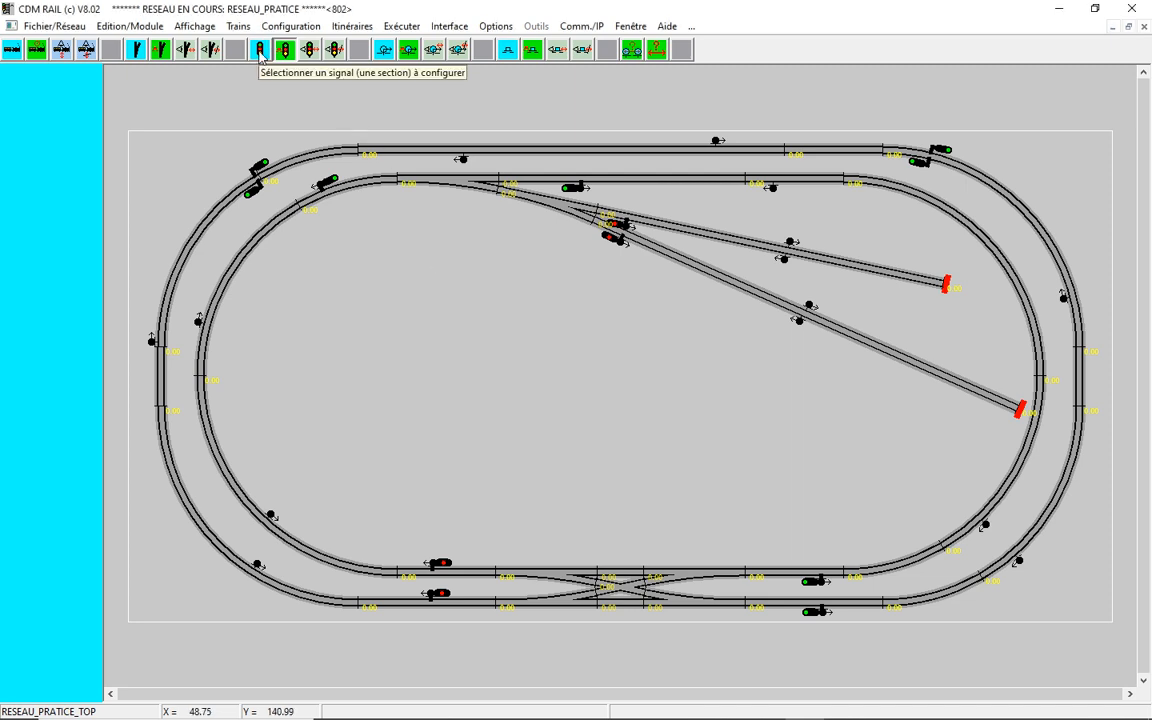
click(260, 52)
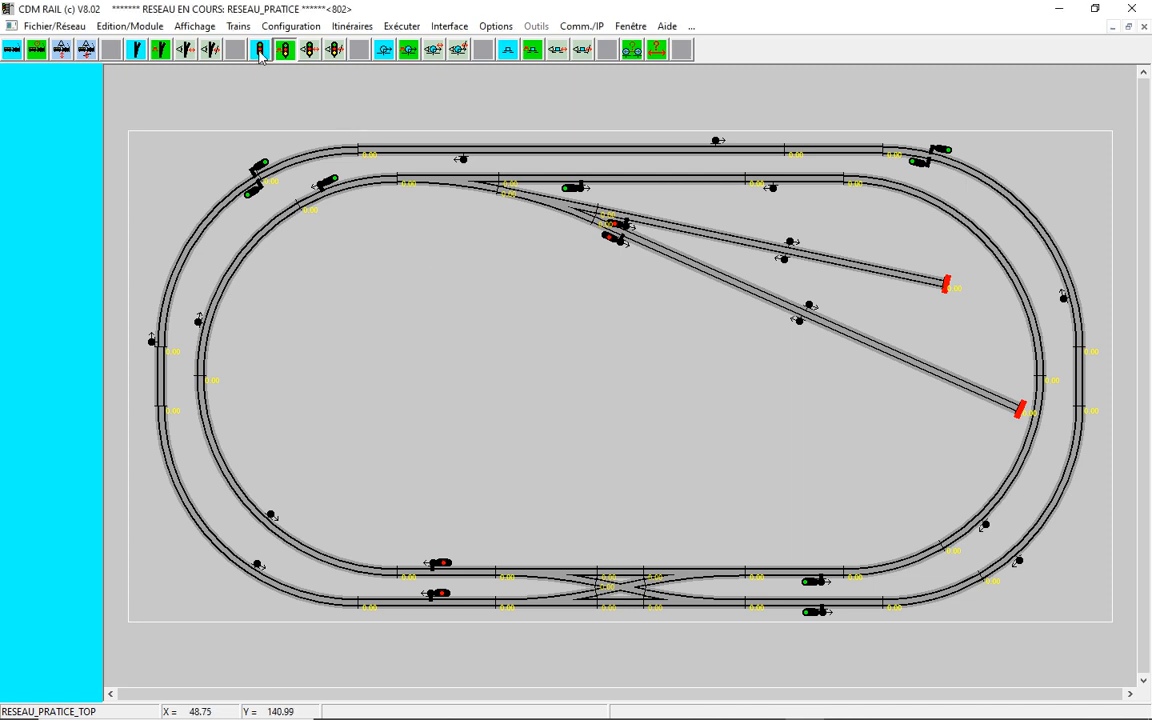
click(256, 171)
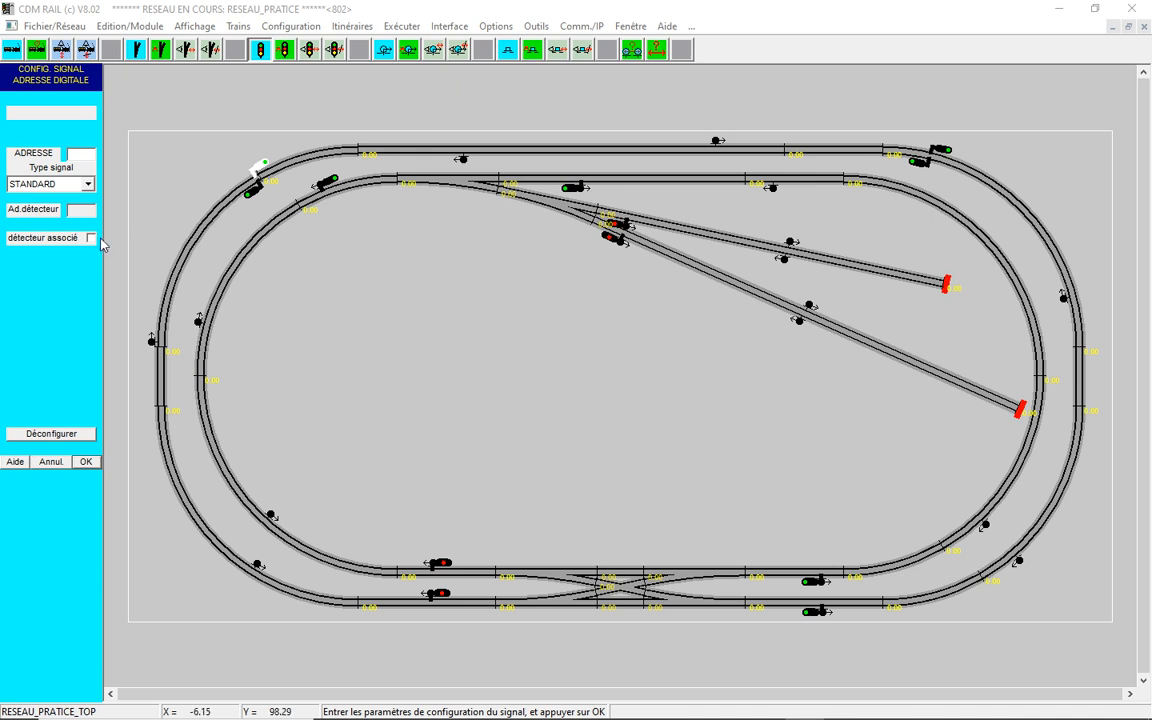
click(95, 241)
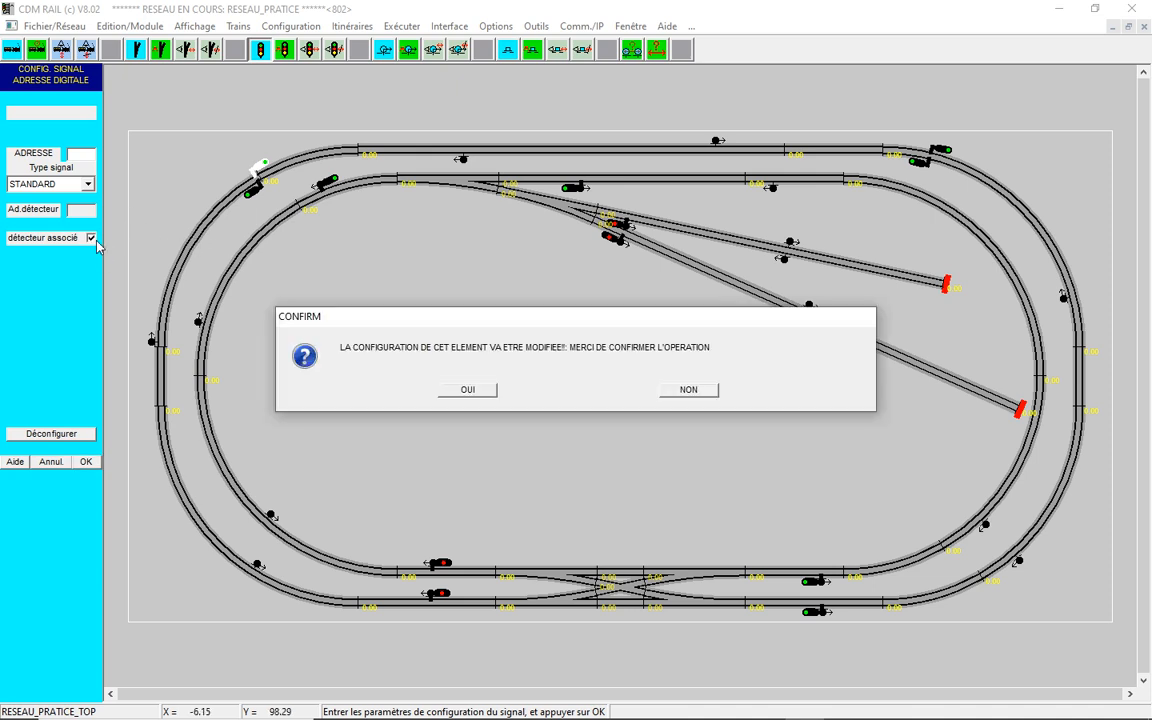
click(476, 392)
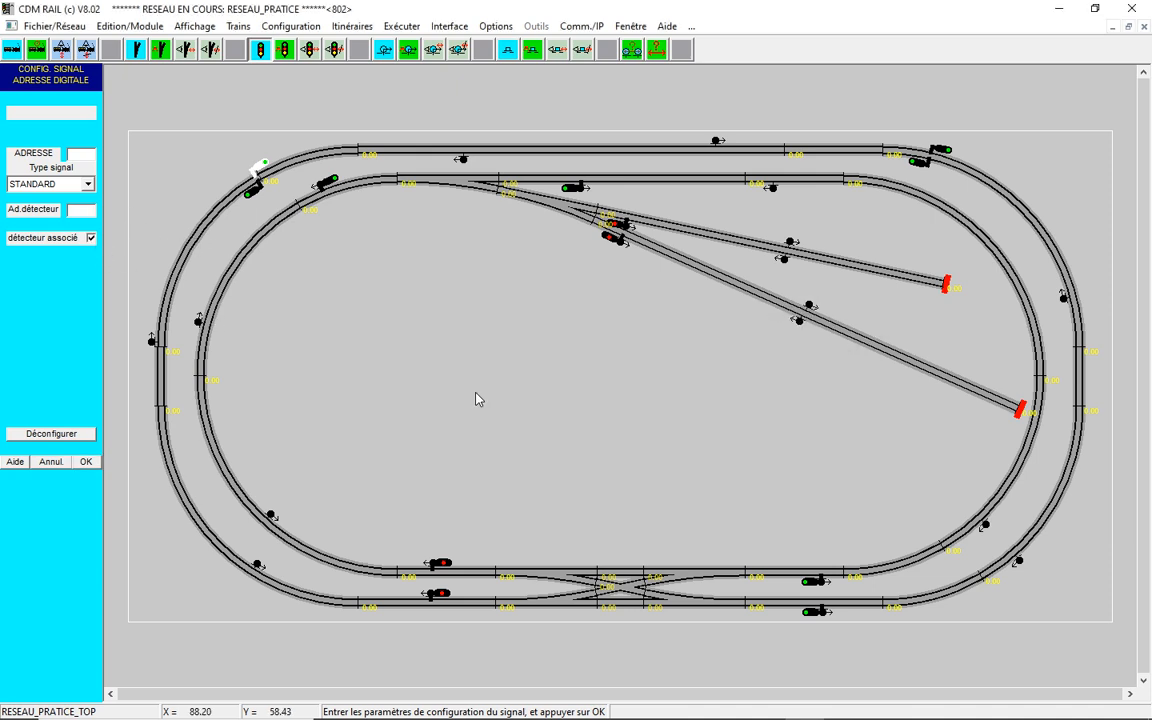
click(86, 462)
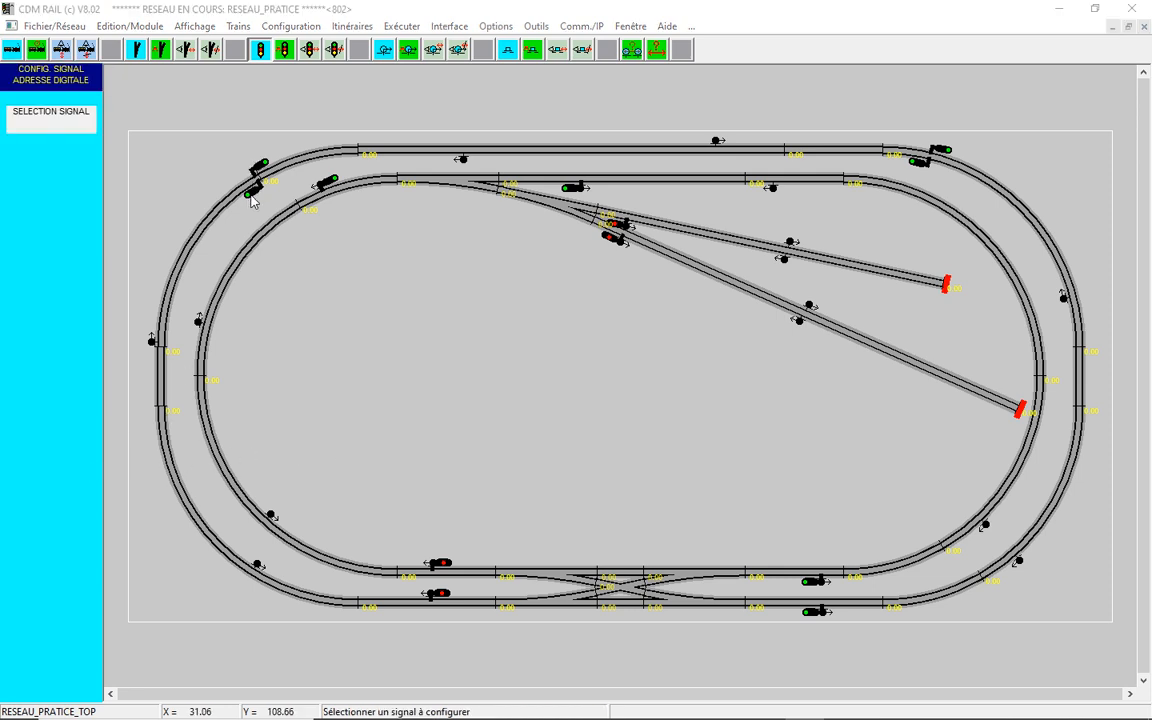
click(252, 198)
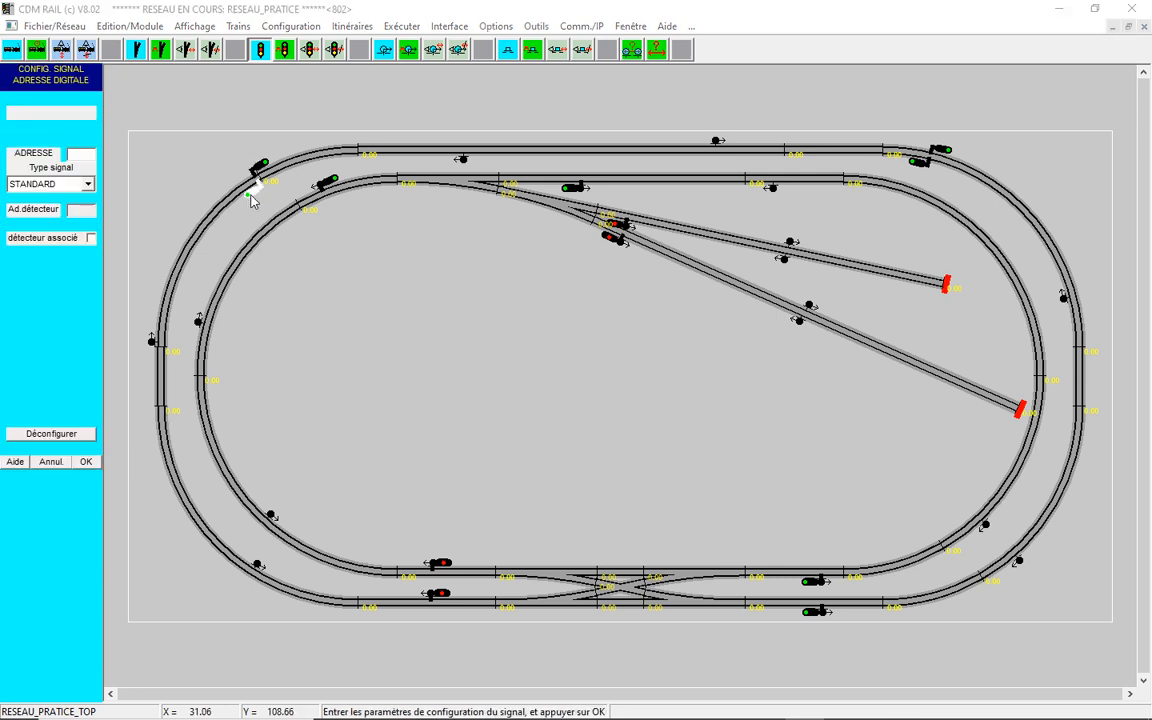
click(92, 239)
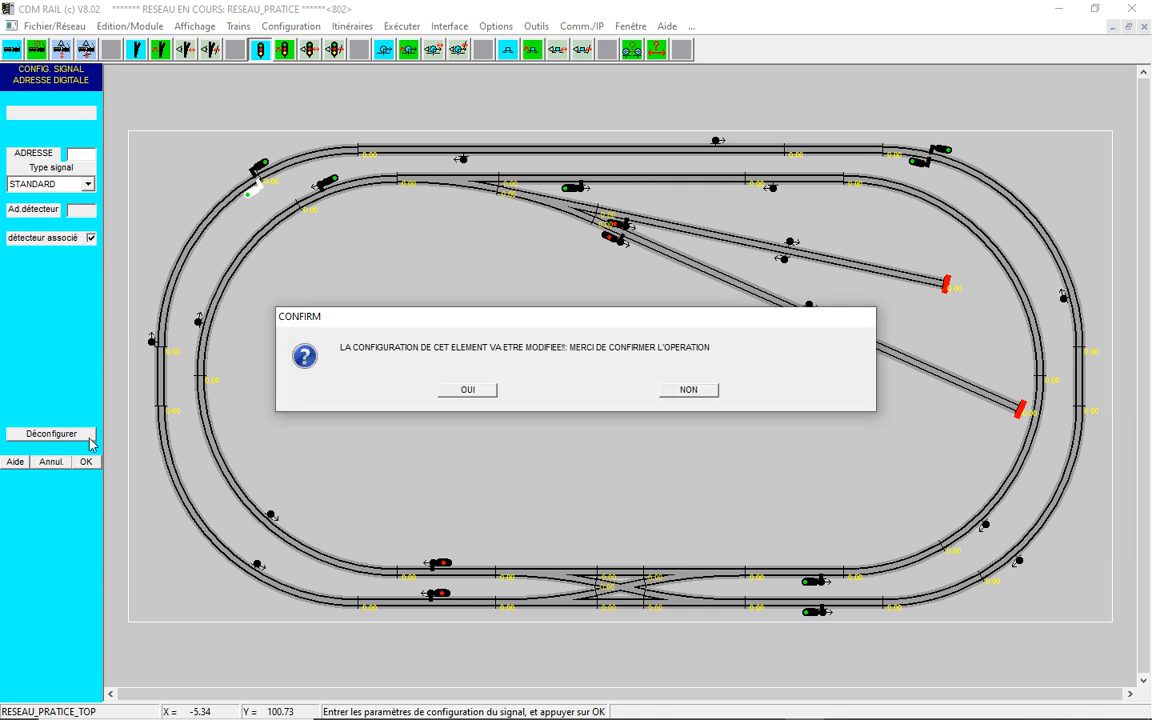
click(458, 392)
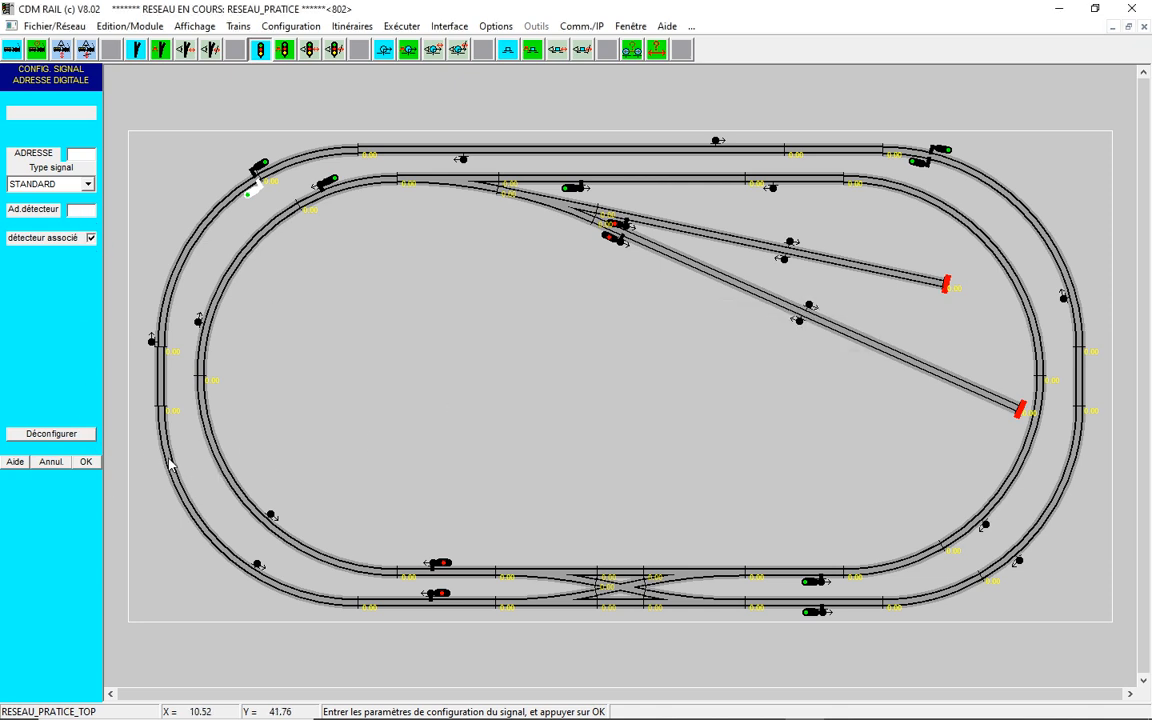
click(86, 462)
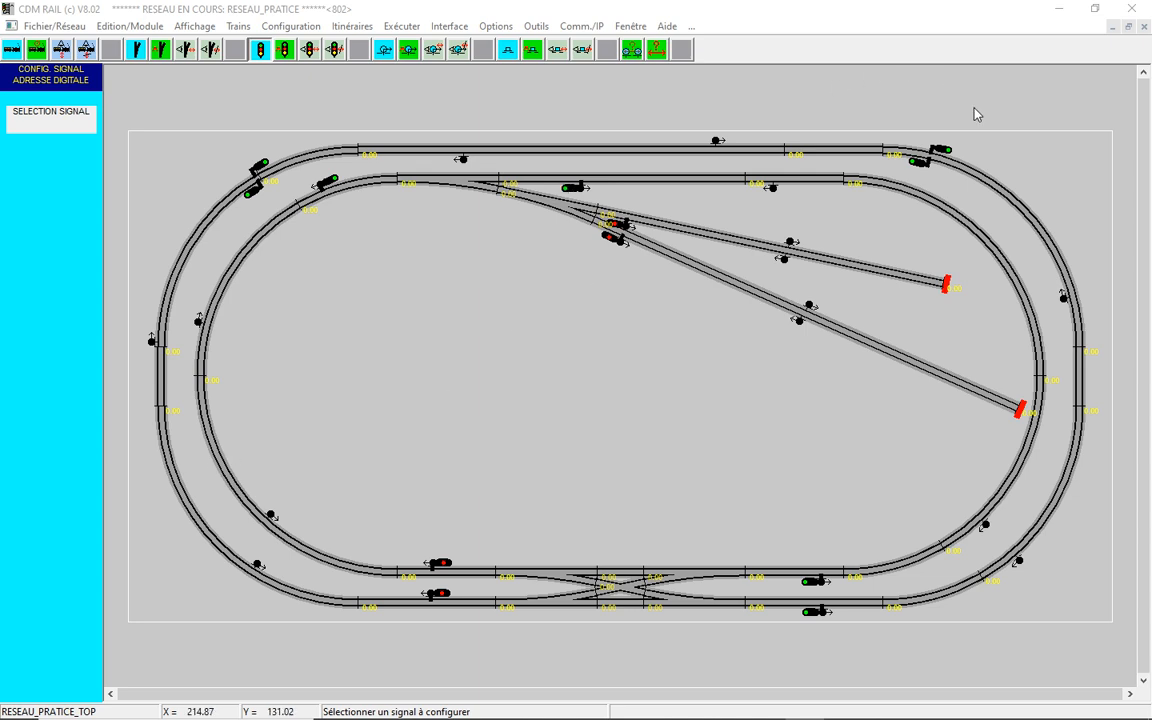
- Enable an associated detector for both signals at the outer loop's upper-right curve, confirming each configuration change
click(940, 150)
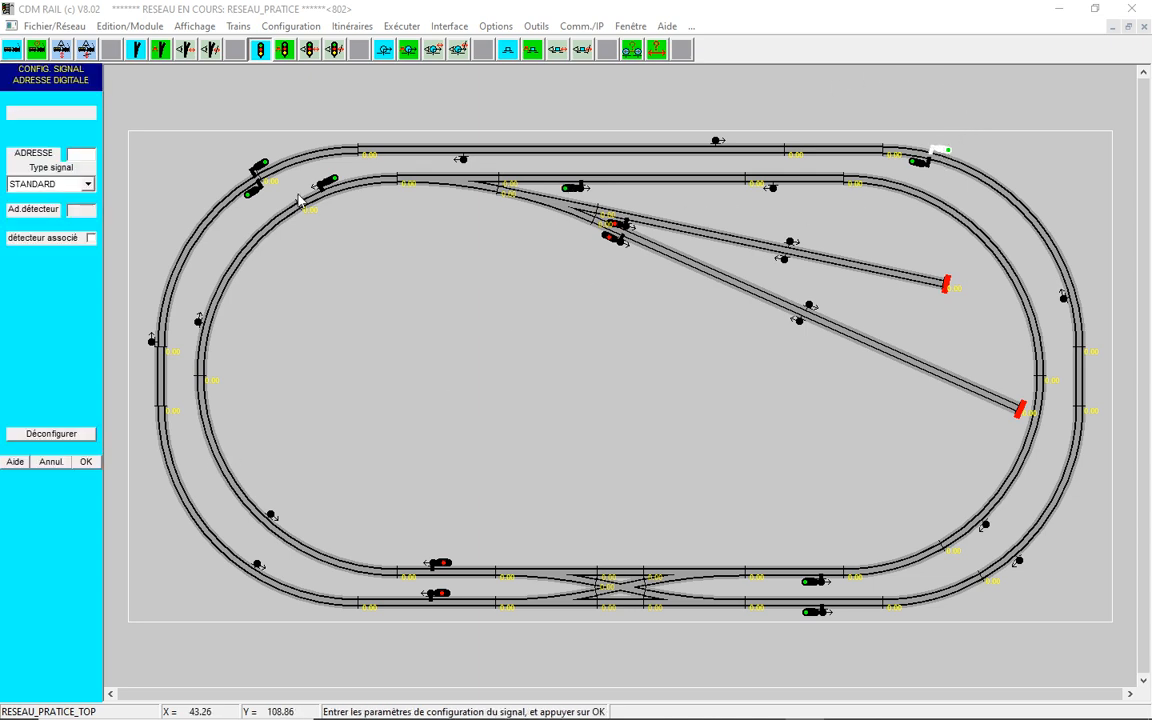
click(91, 238)
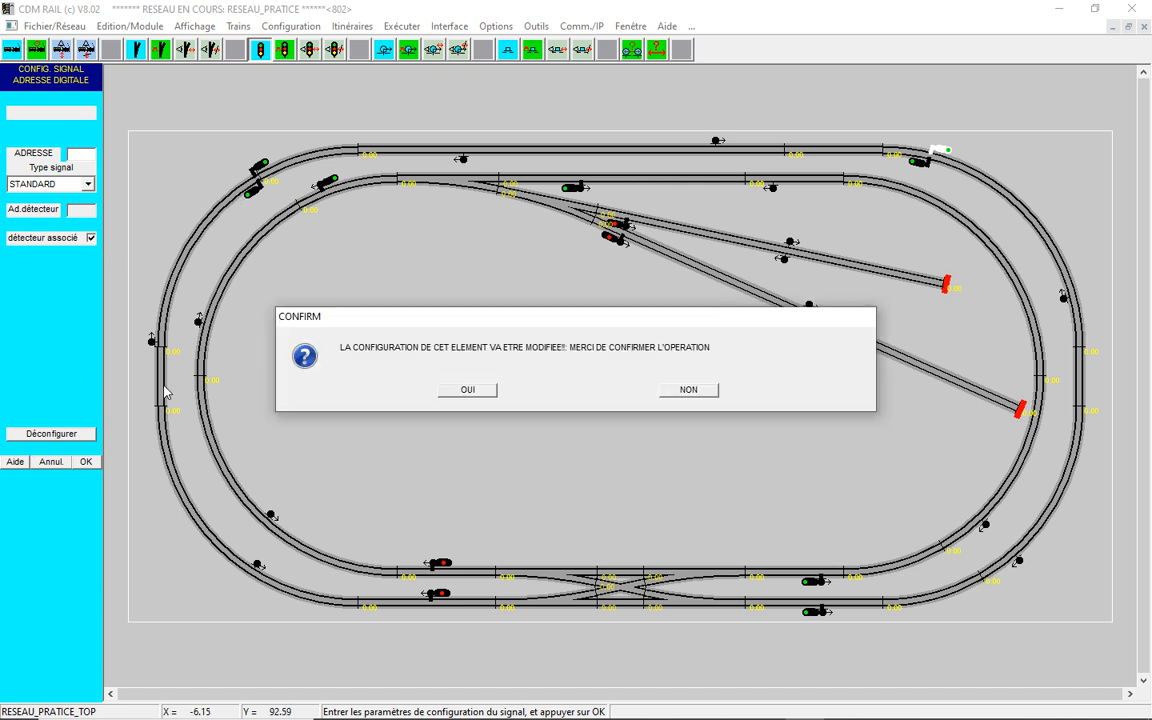
click(468, 389)
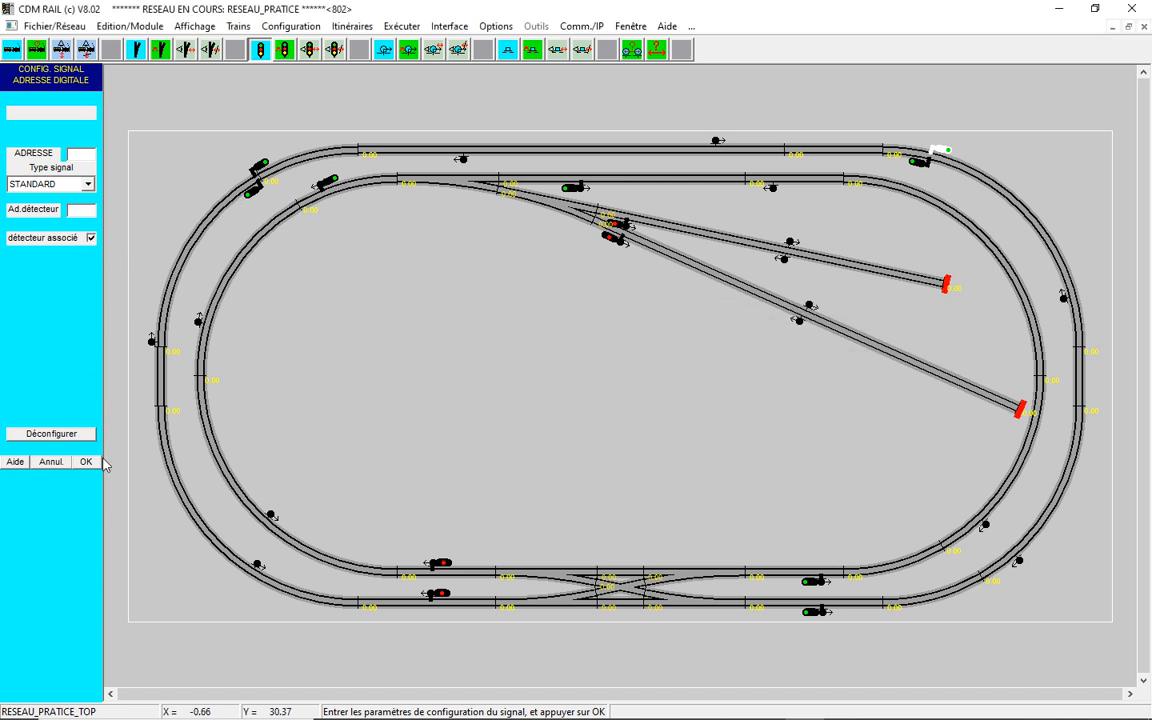
click(97, 462)
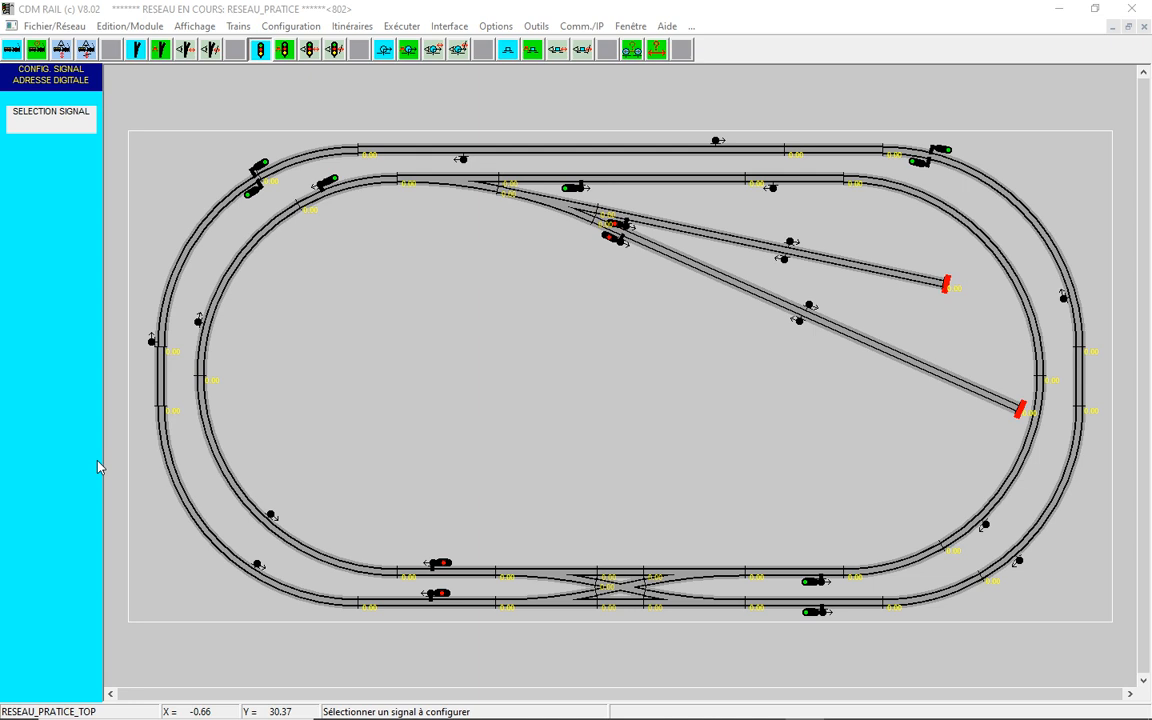
click(919, 162)
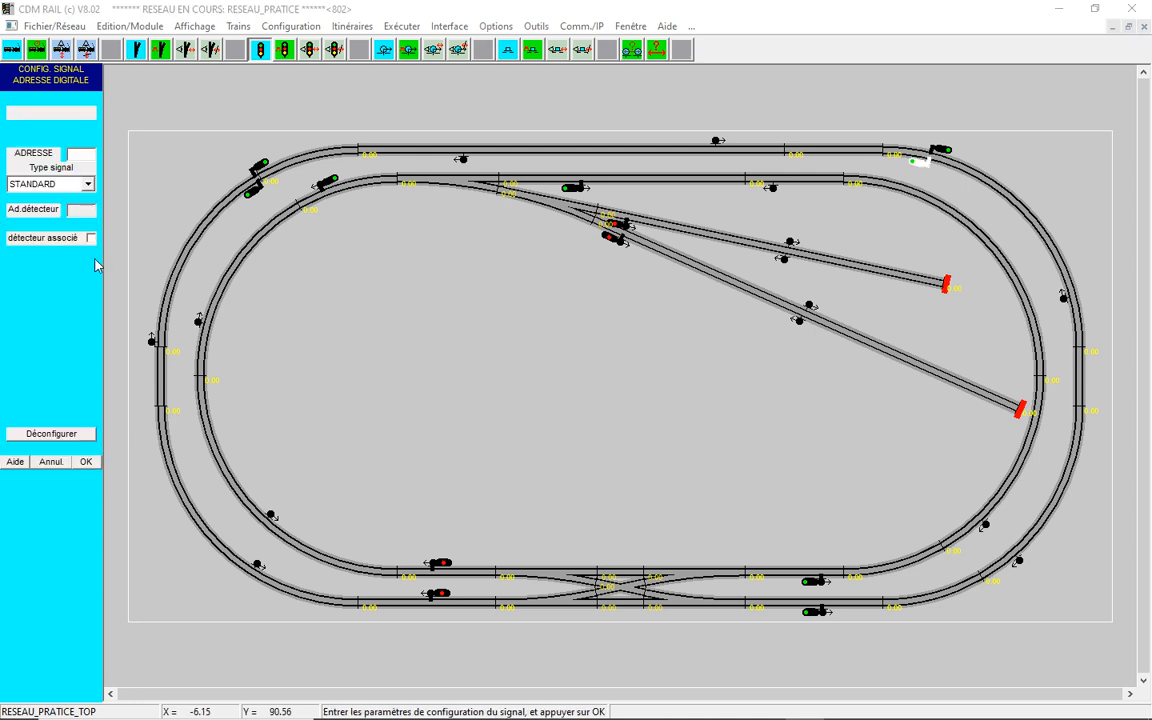
click(90, 239)
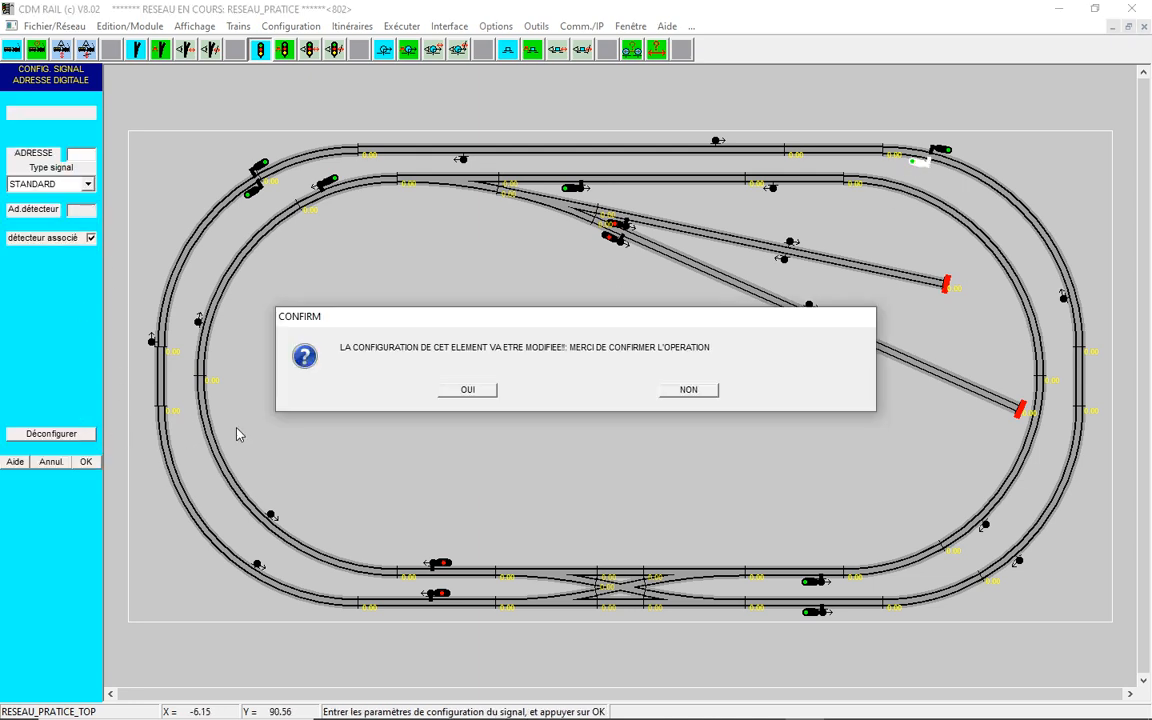
click(470, 391)
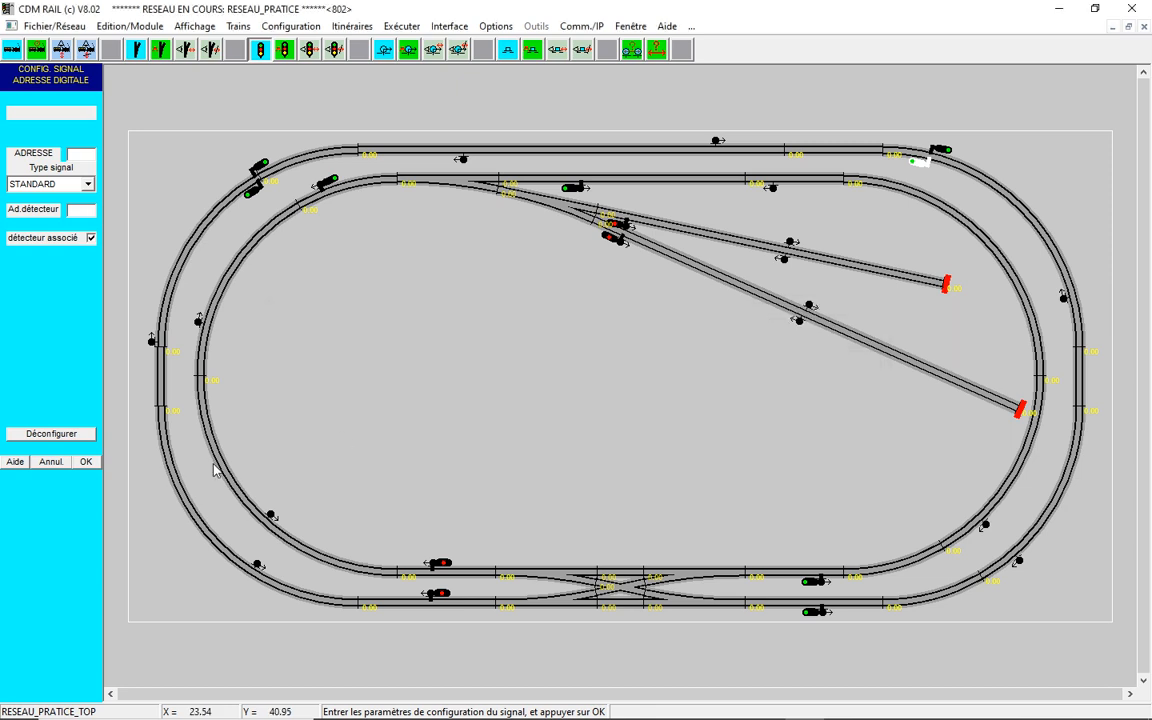
click(86, 462)
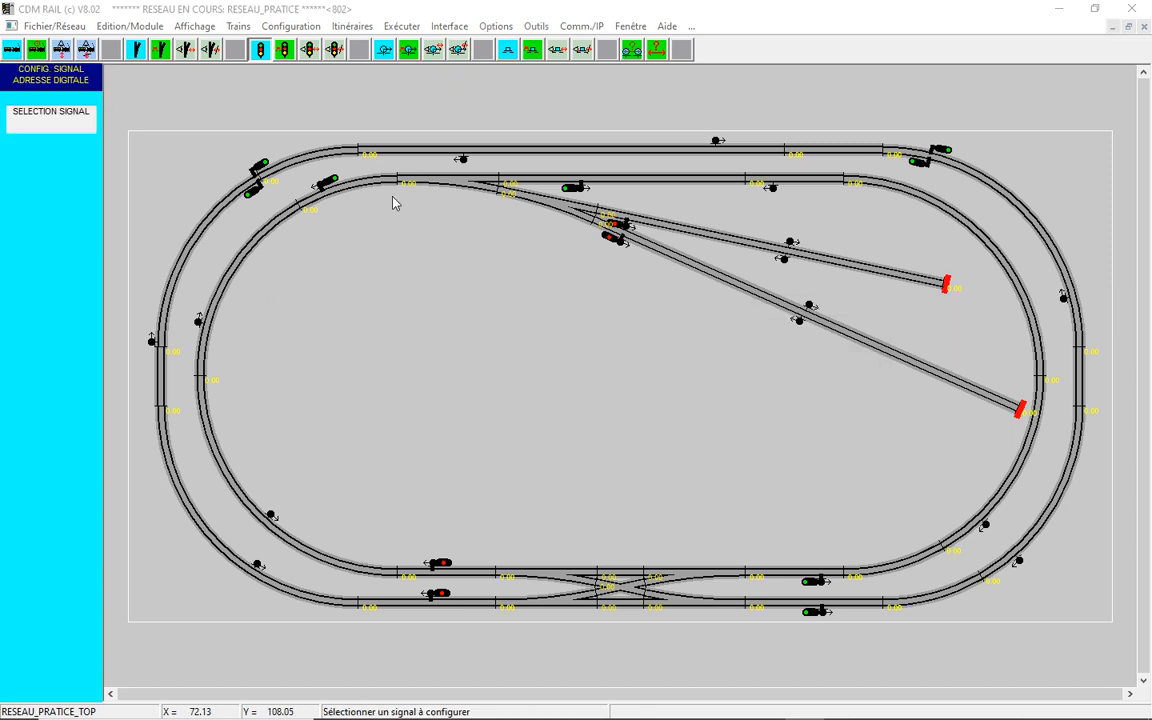
- Configure digital address 517 for the outer loop's left detector and 518 for the left-pointing detector on the upper straight
click(387, 52)
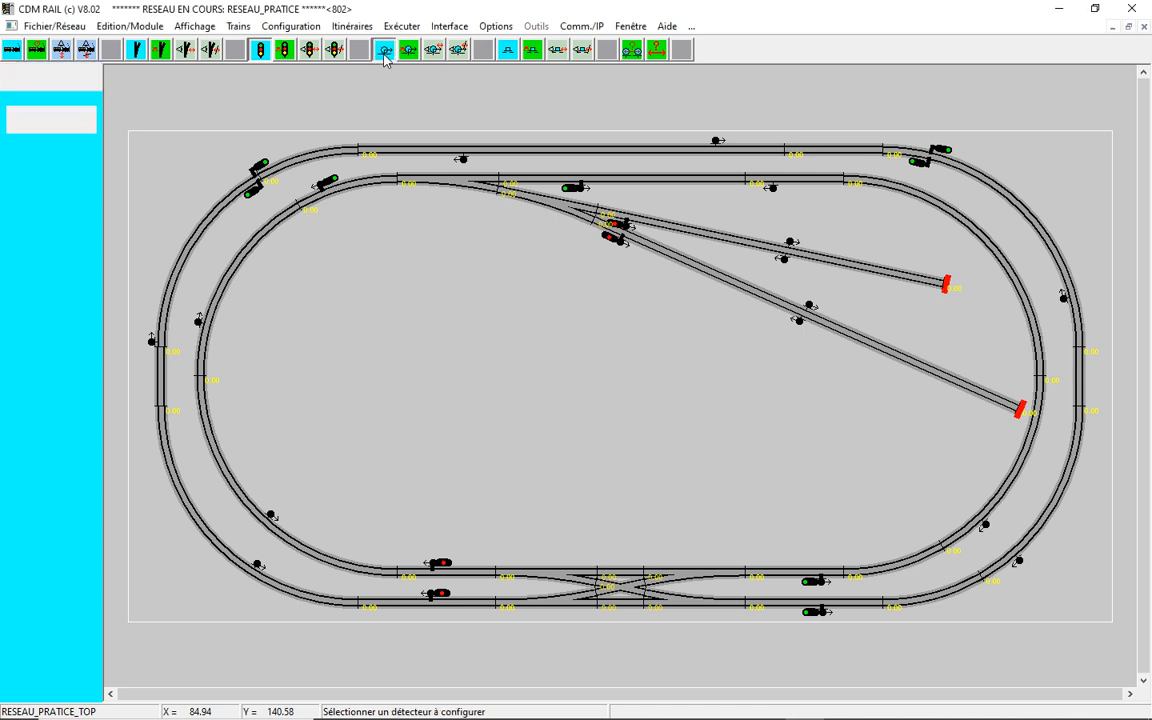
click(152, 342)
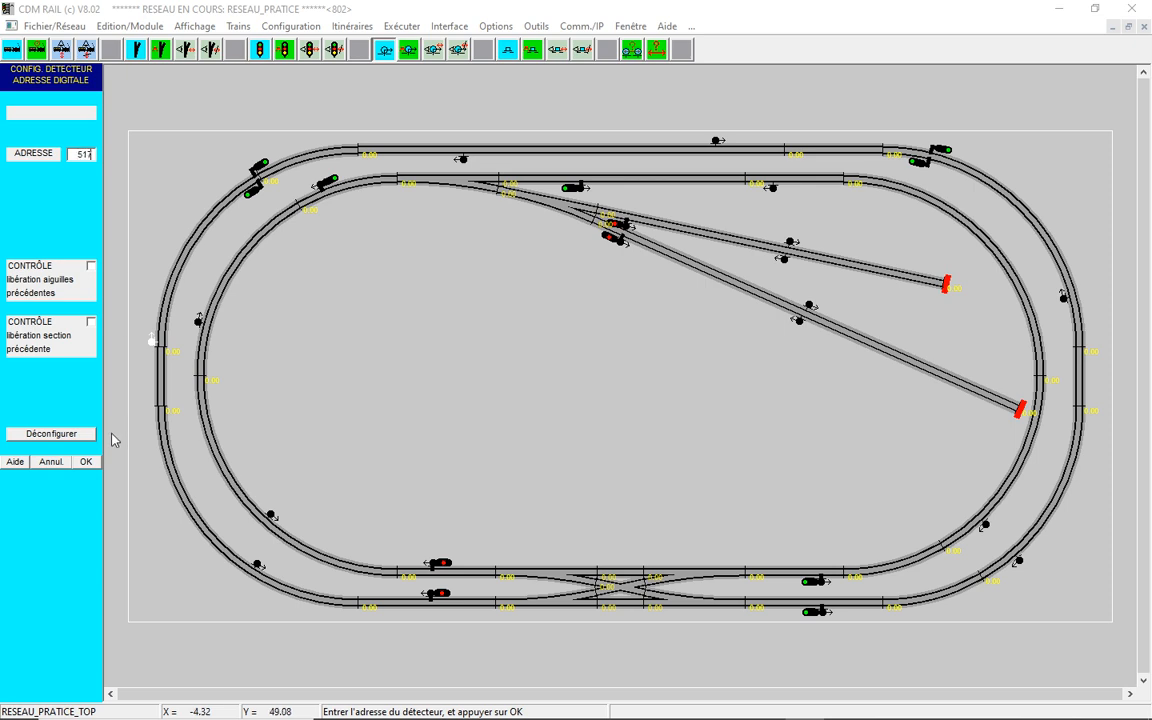
click(86, 461)
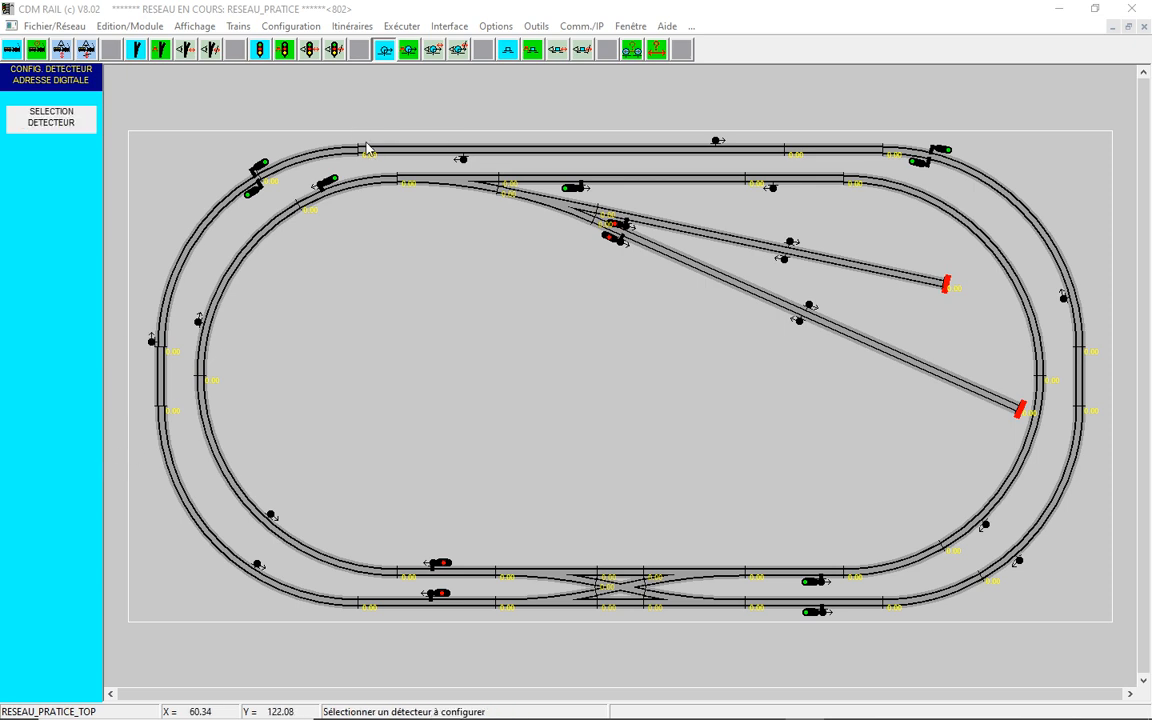
click(462, 159)
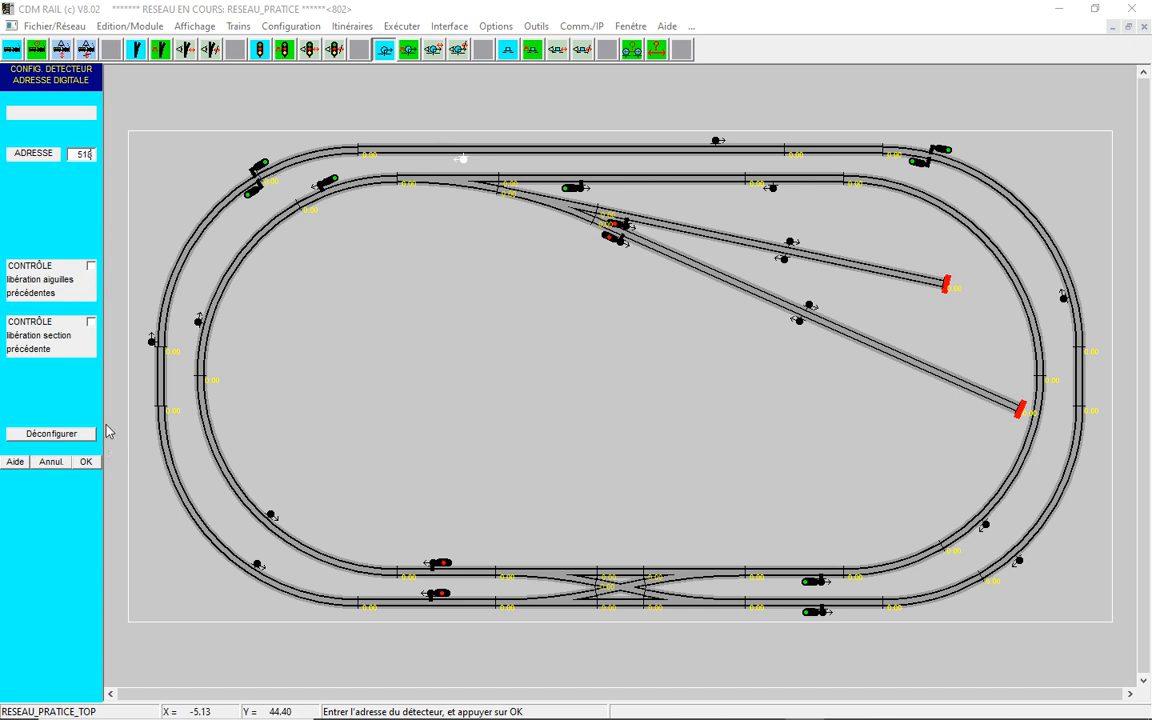
click(88, 463)
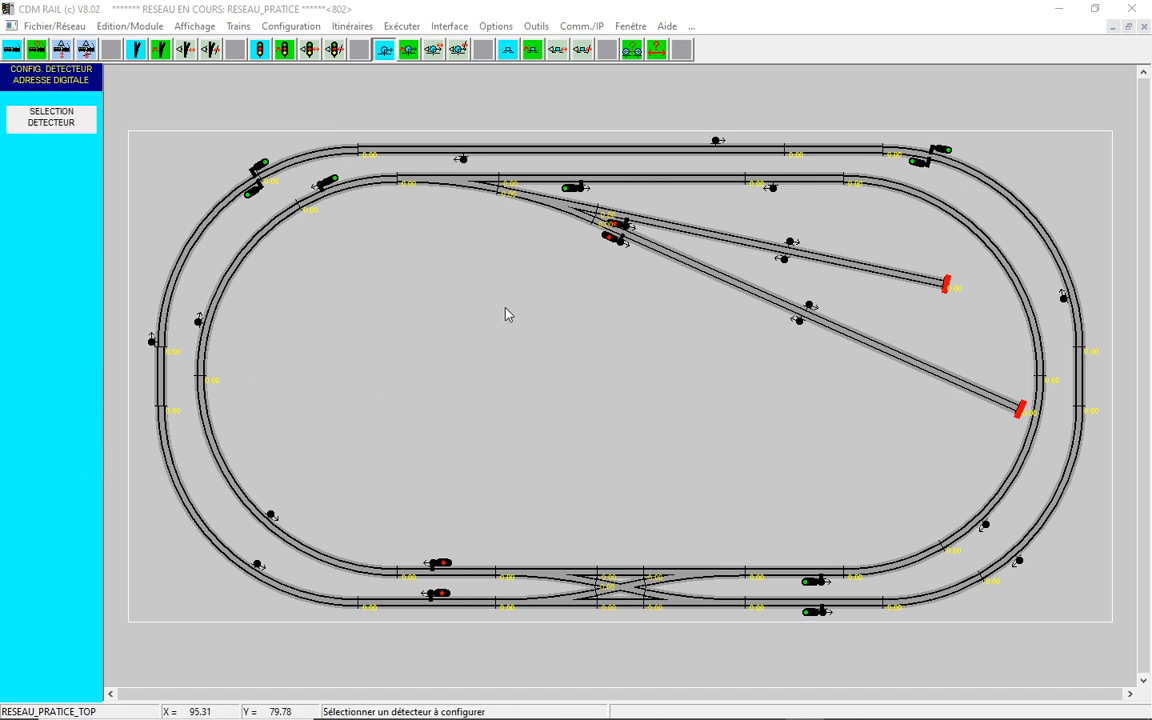
- Configure the digital address of the right-pointing detector on the outer loop's upper straight, and address 520 for the outer loop's right detector
click(715, 141)
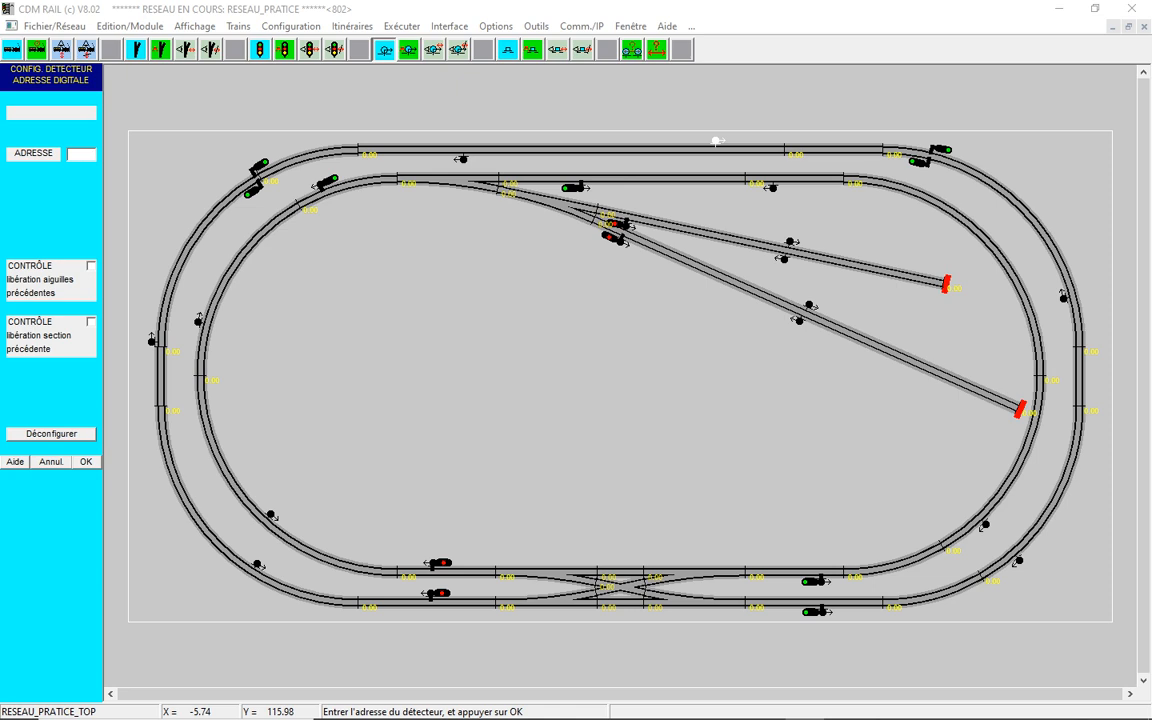
click(86, 465)
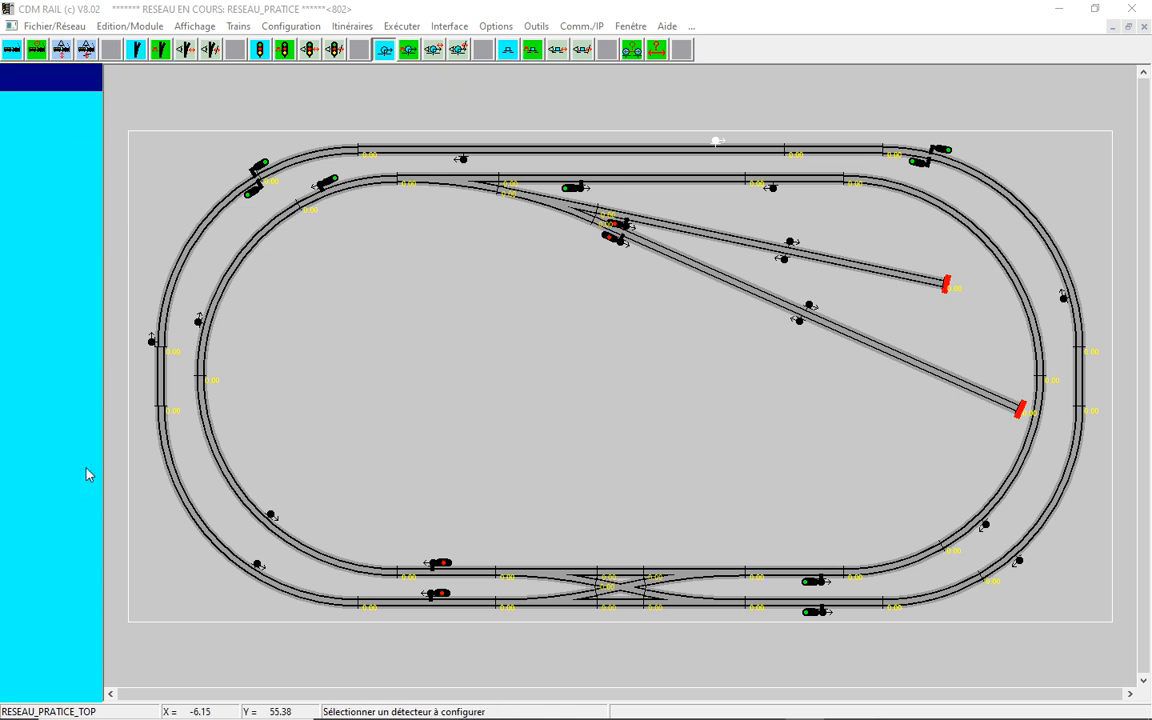
click(1063, 297)
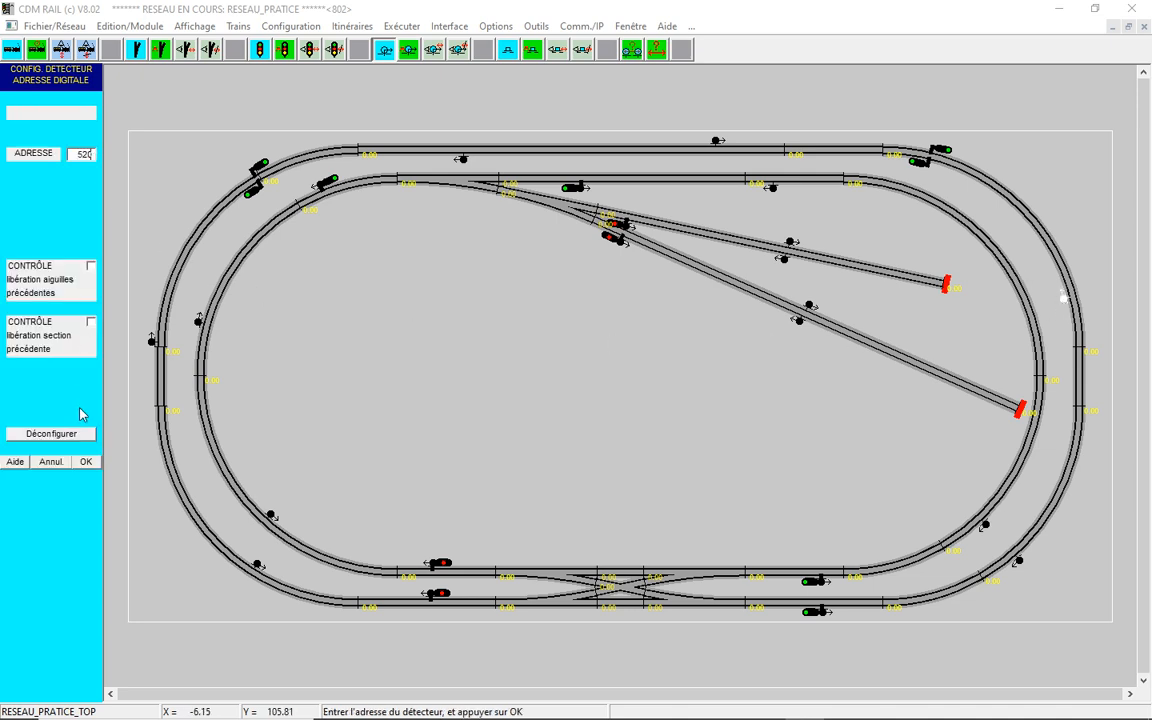
click(86, 461)
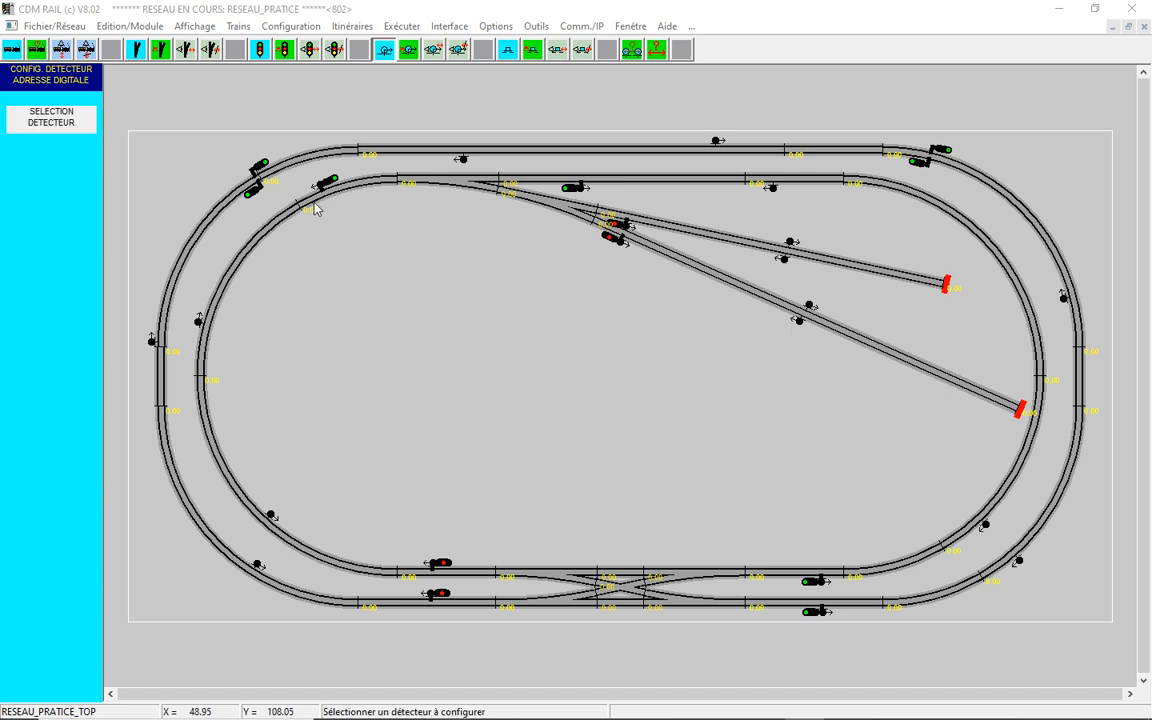
- Configure digital address 521 for the inner loop's left detector and 522 for the detector on the inner loop's upper straight
click(199, 321)
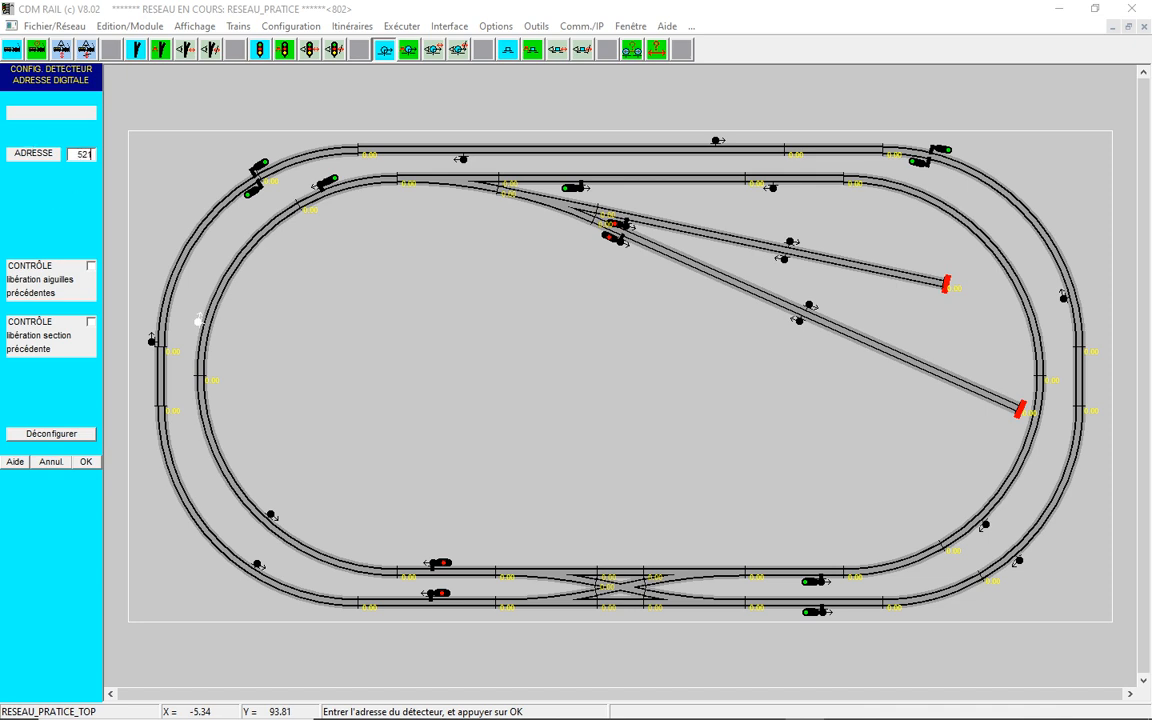
text(521)
click(97, 462)
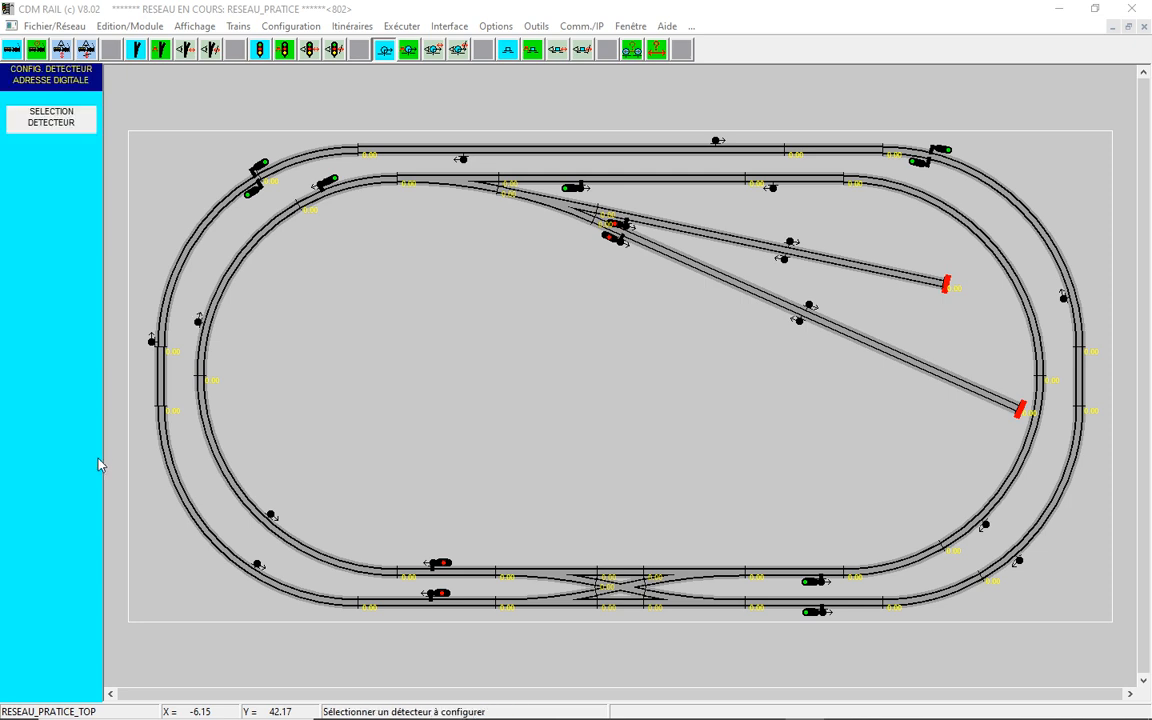
click(773, 187)
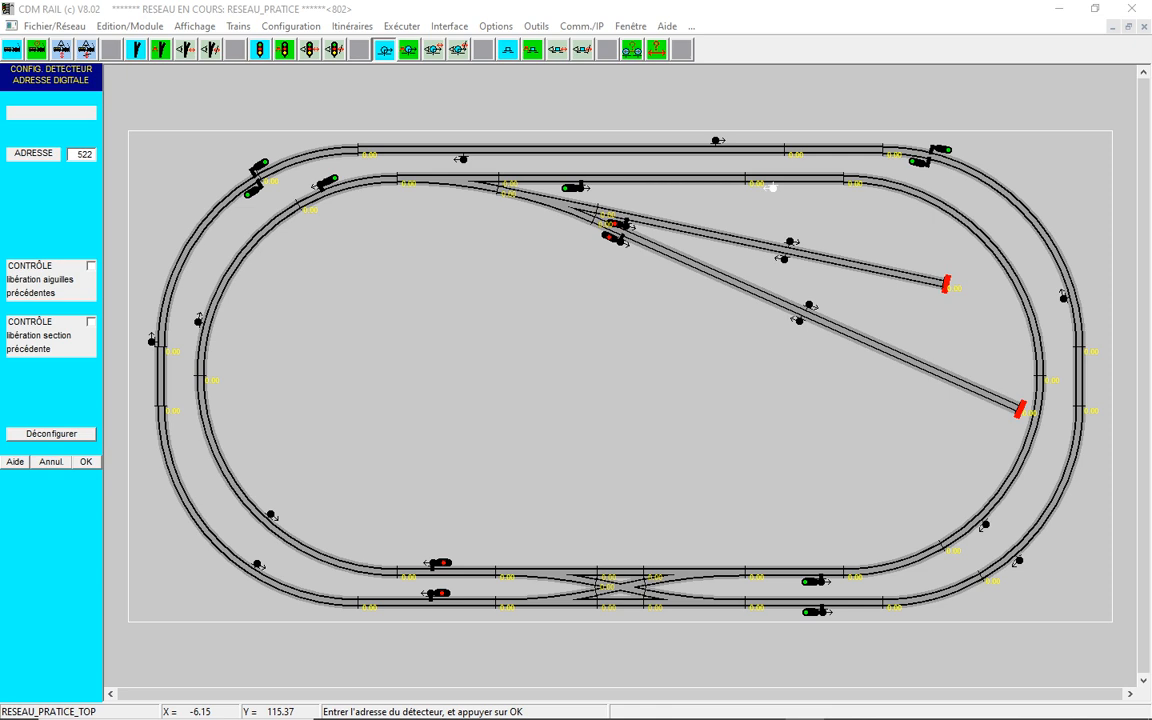
click(88, 461)
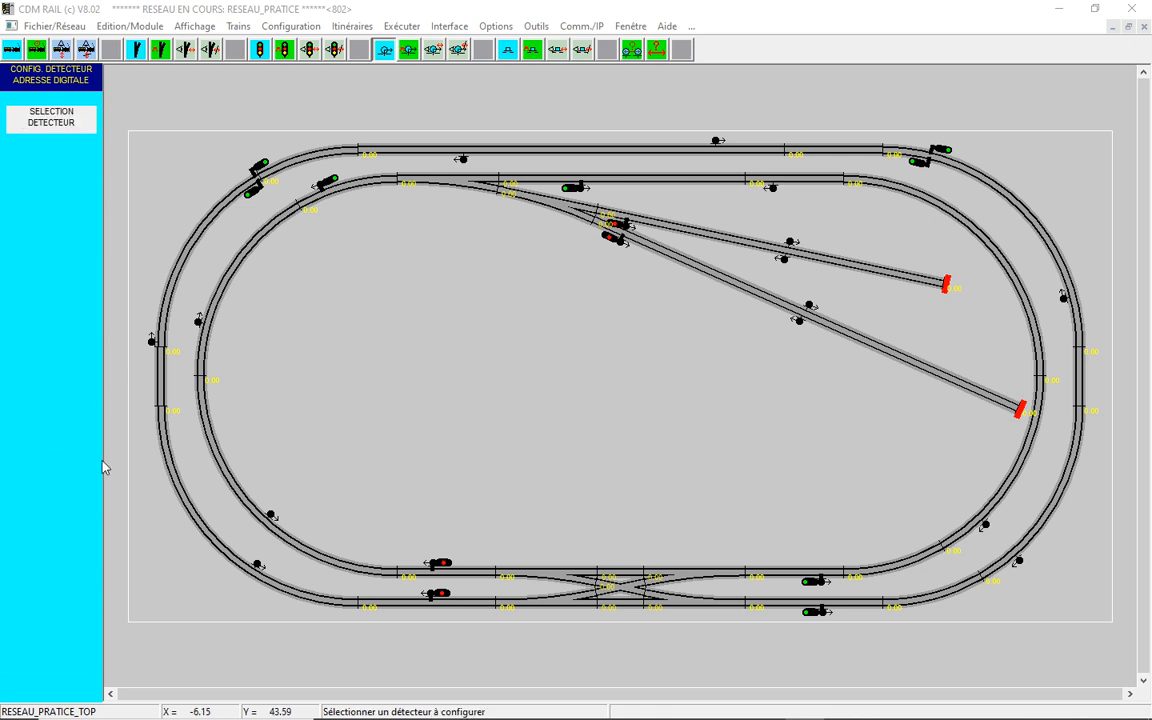
- Configure digital address 523 for the left-pointing detector on the upper siding, and the address of its right-pointing detector
click(784, 259)
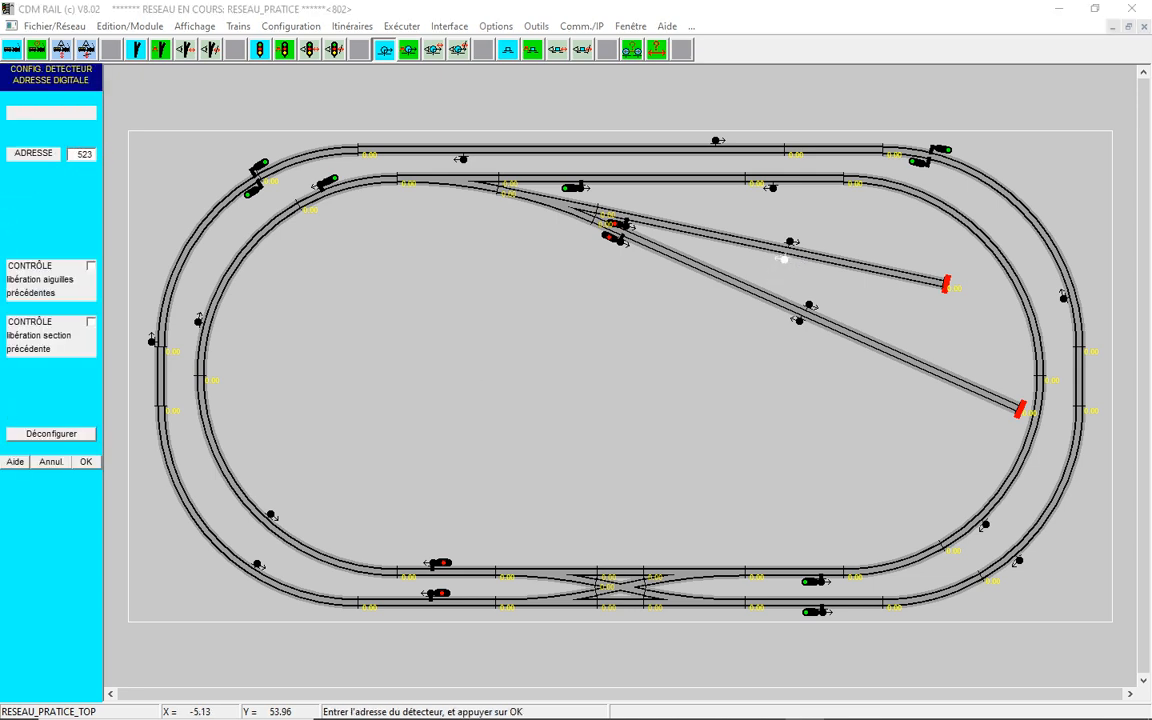
text(523)
click(88, 463)
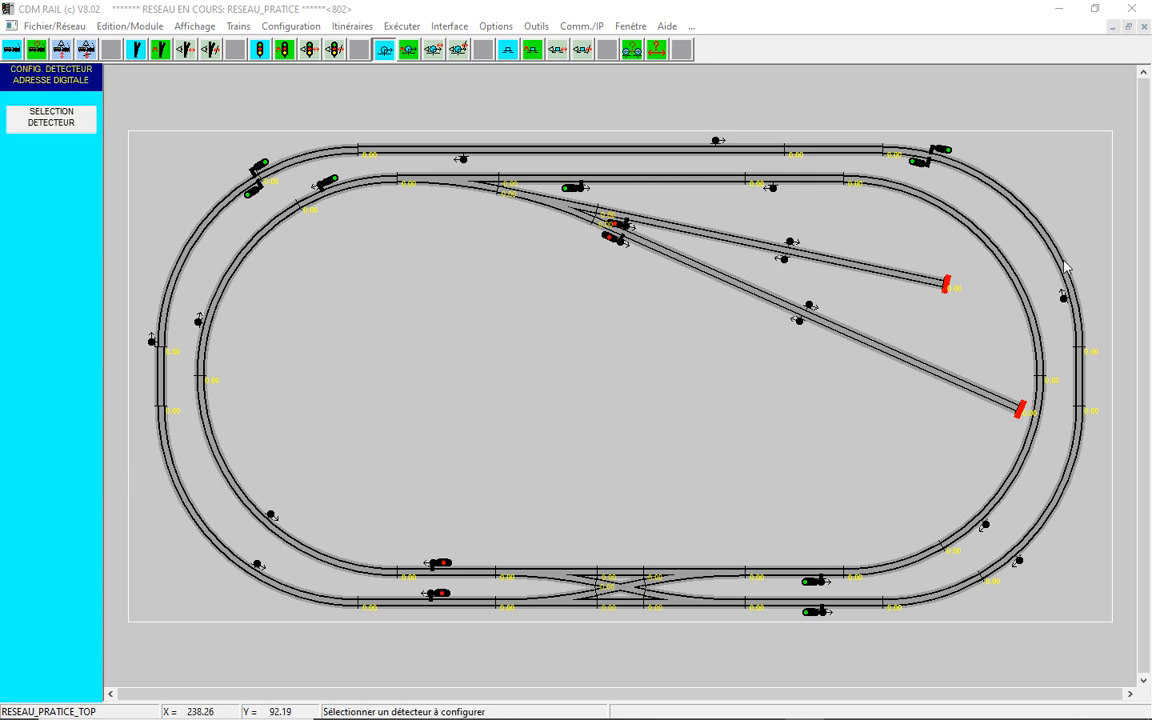
click(790, 244)
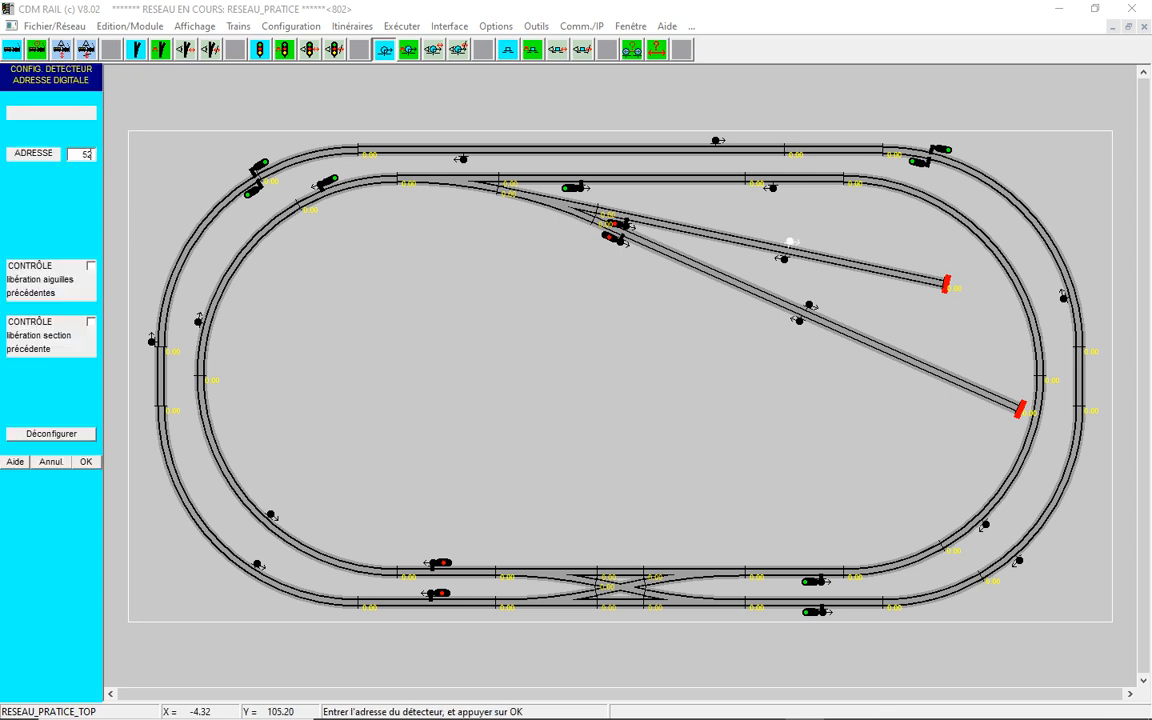
click(86, 462)
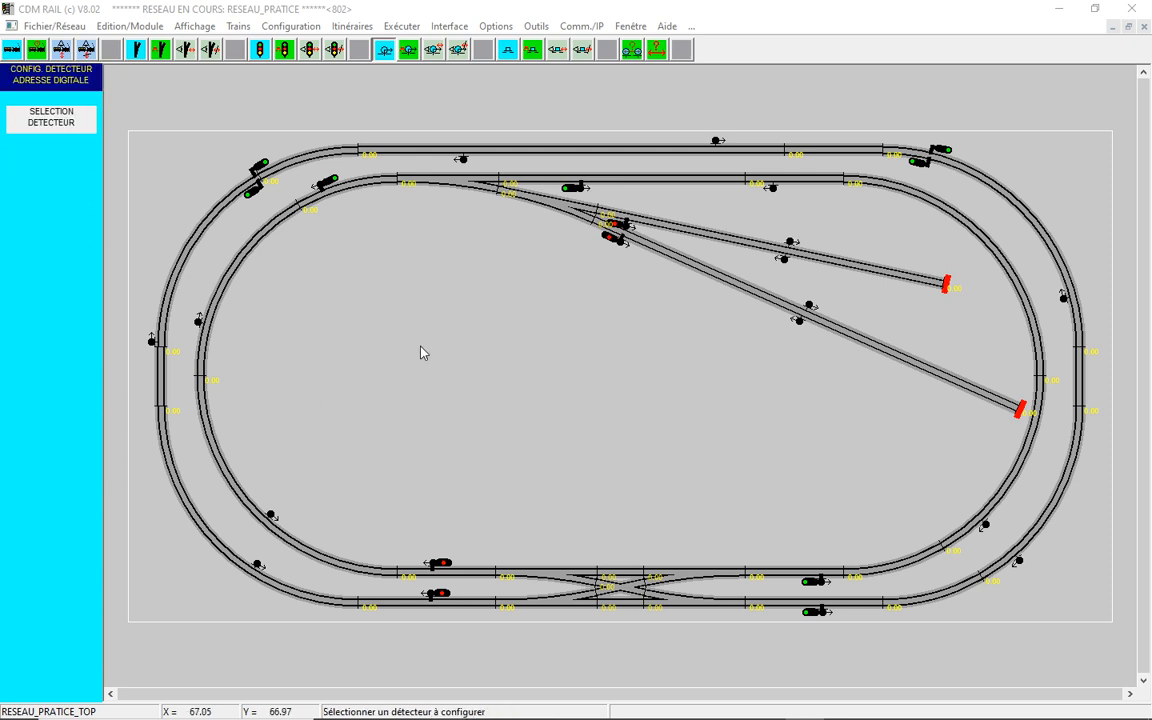
- Configure digital address 525 for the left-pointing detector on the lower siding, and the address of its right-pointing detector
click(799, 320)
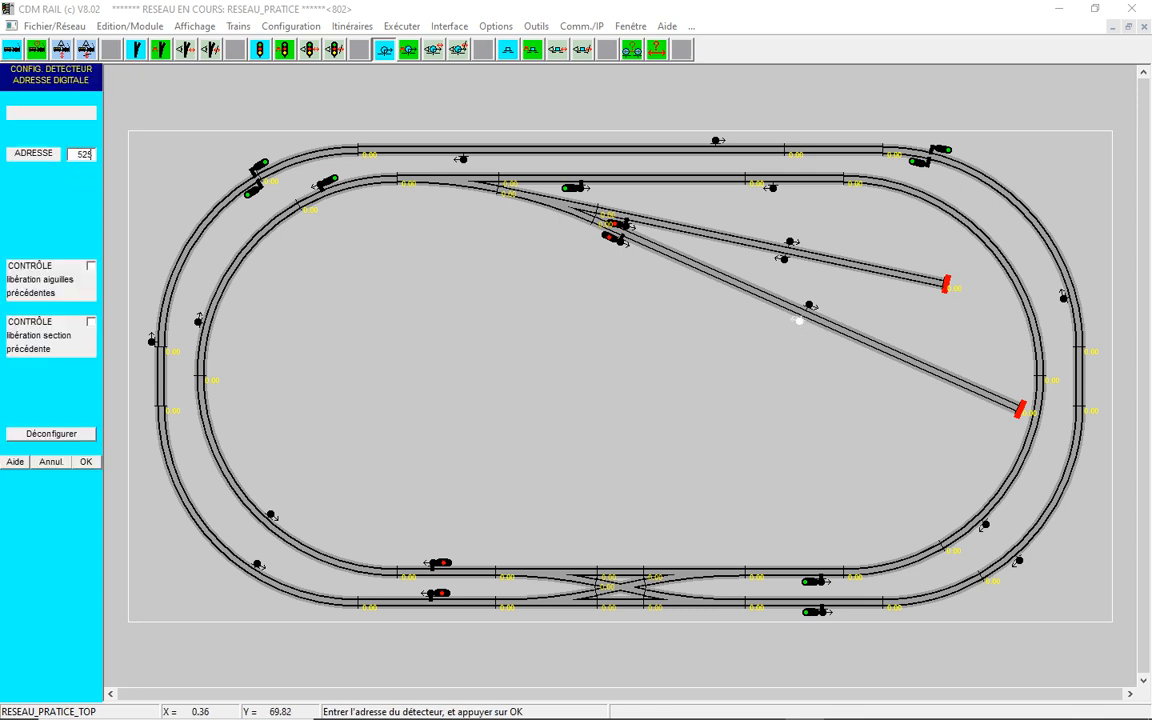
click(86, 462)
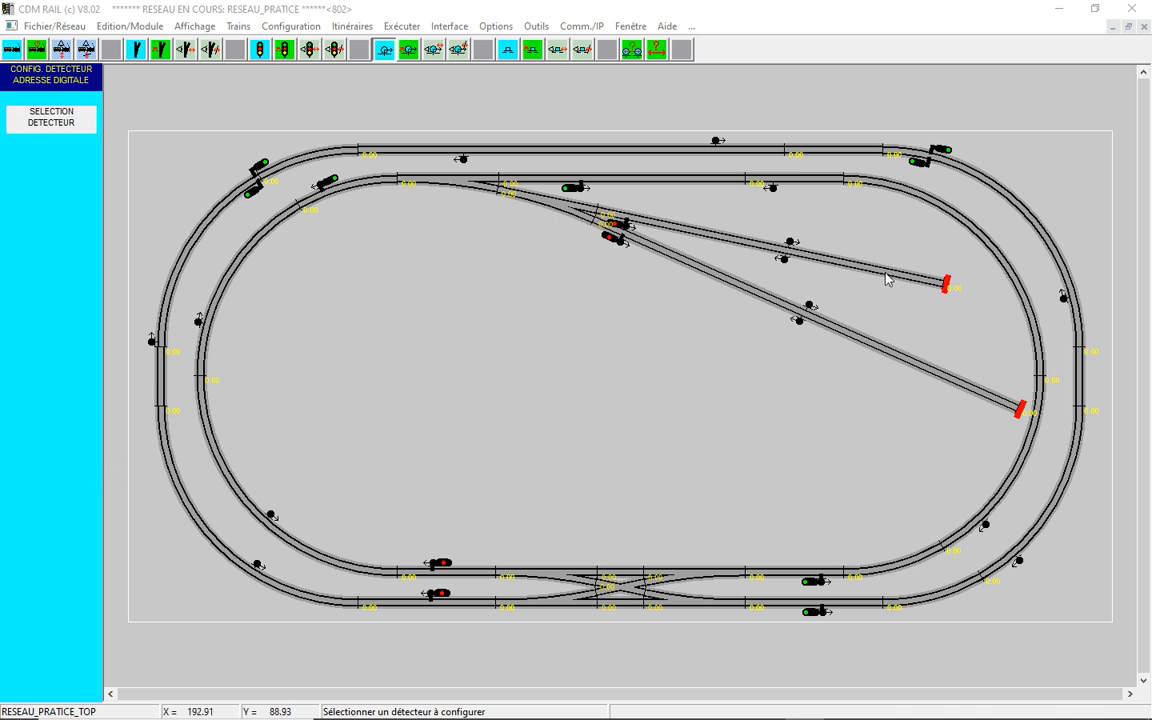
click(810, 307)
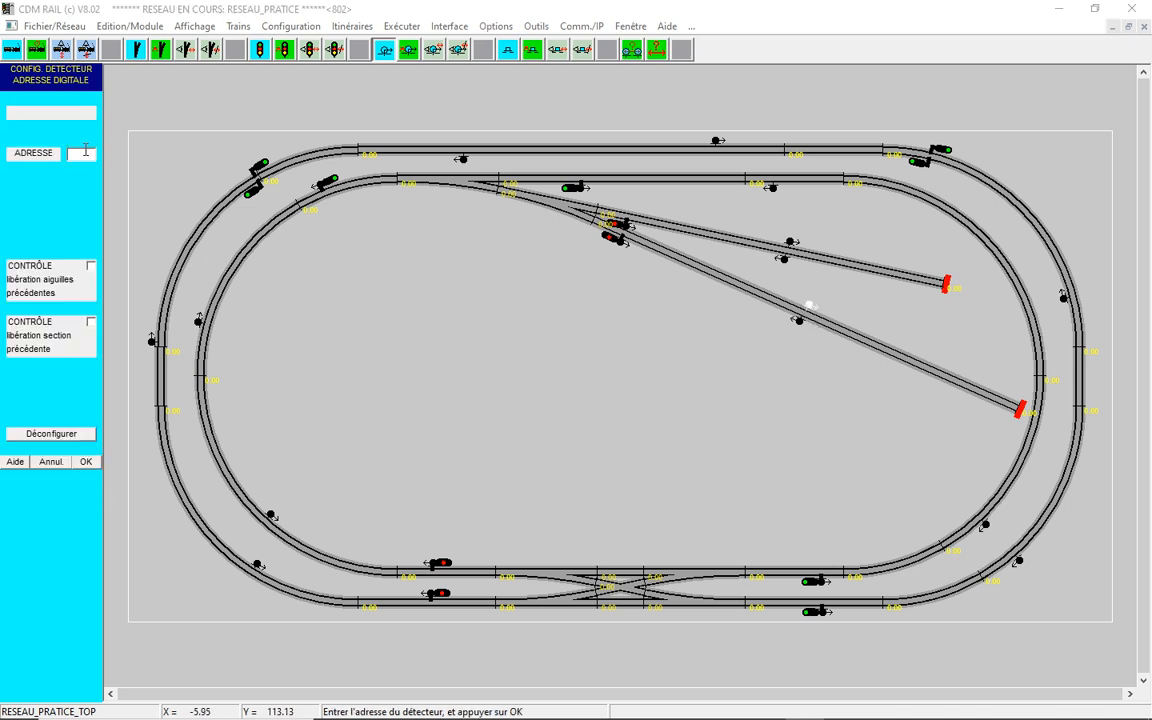
click(87, 466)
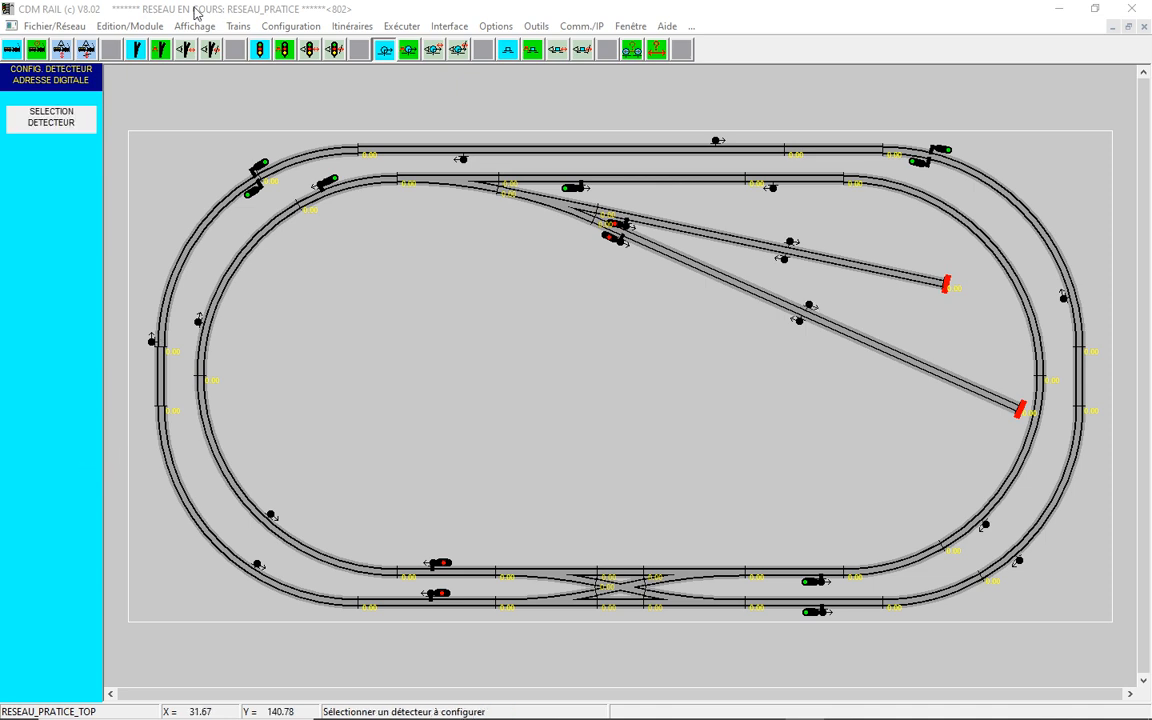
- Verify and build the RESEAU_PRATICE module, acknowledging the connectivity check
click(136, 27)
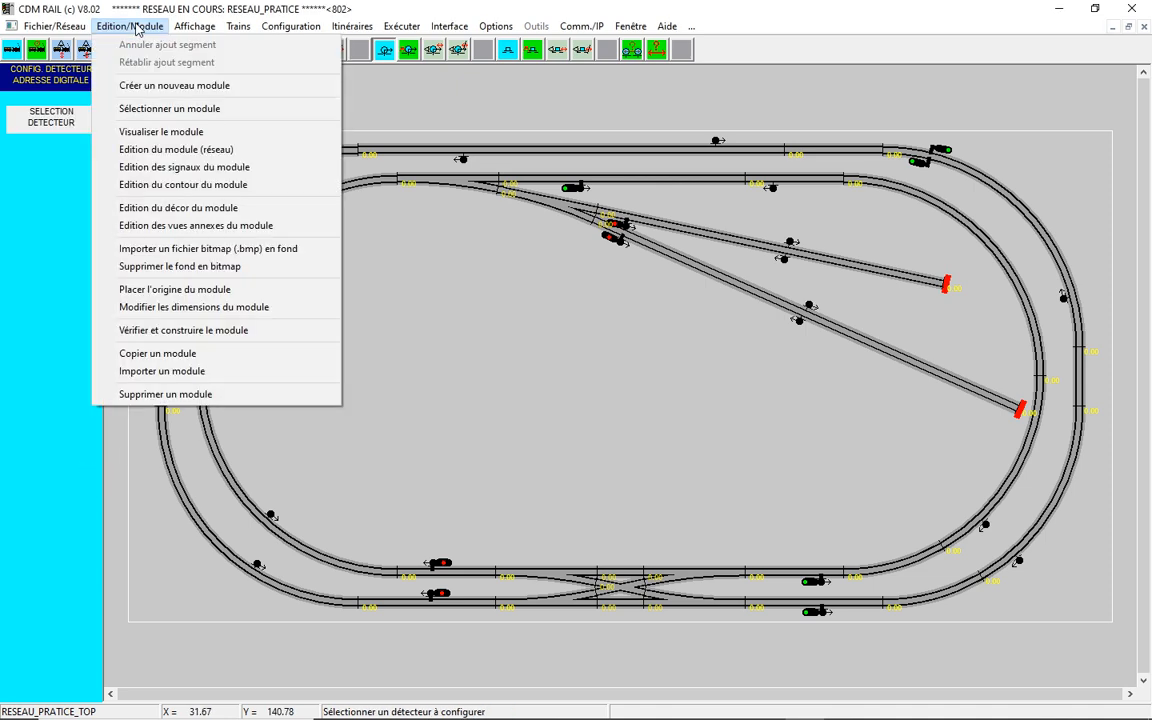
click(182, 330)
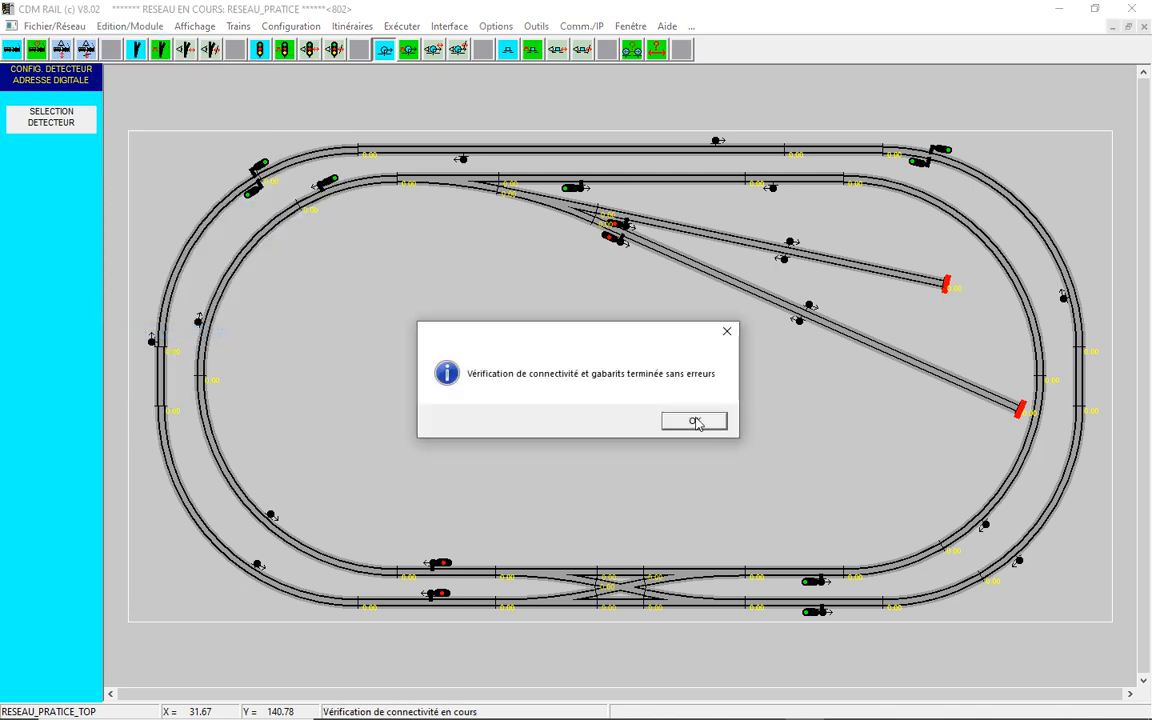
click(690, 421)
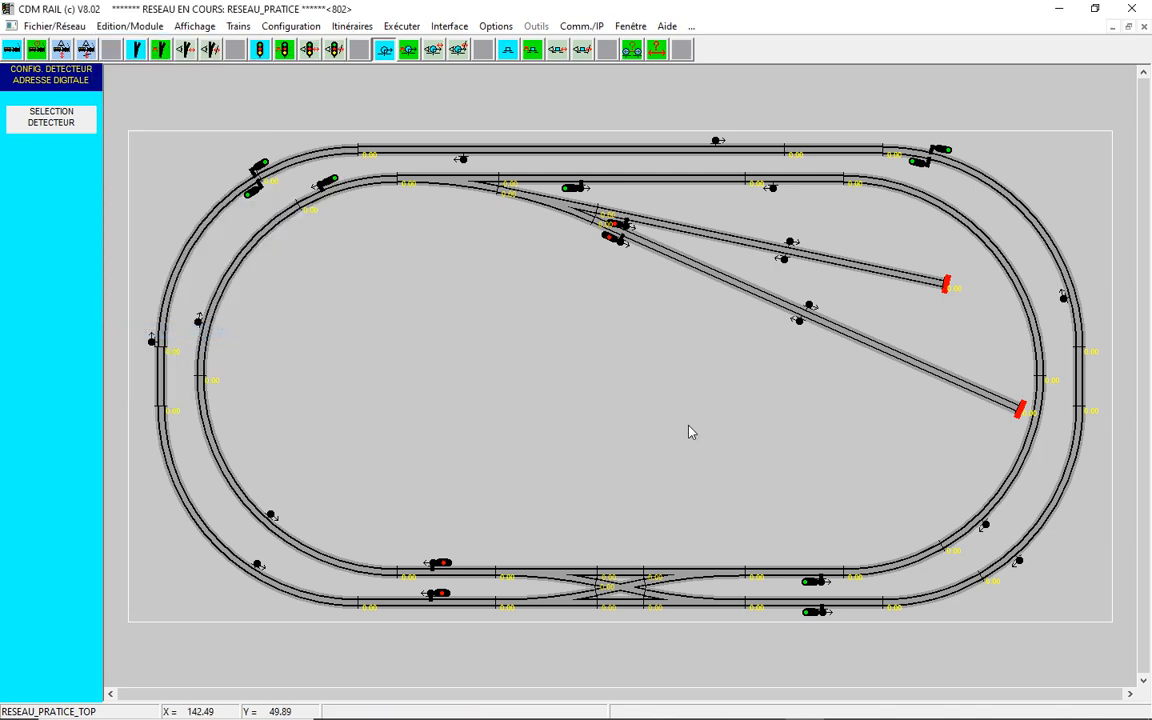
- Run the global verification of the layout's configuration and acknowledge its signal and detector reports
click(293, 27)
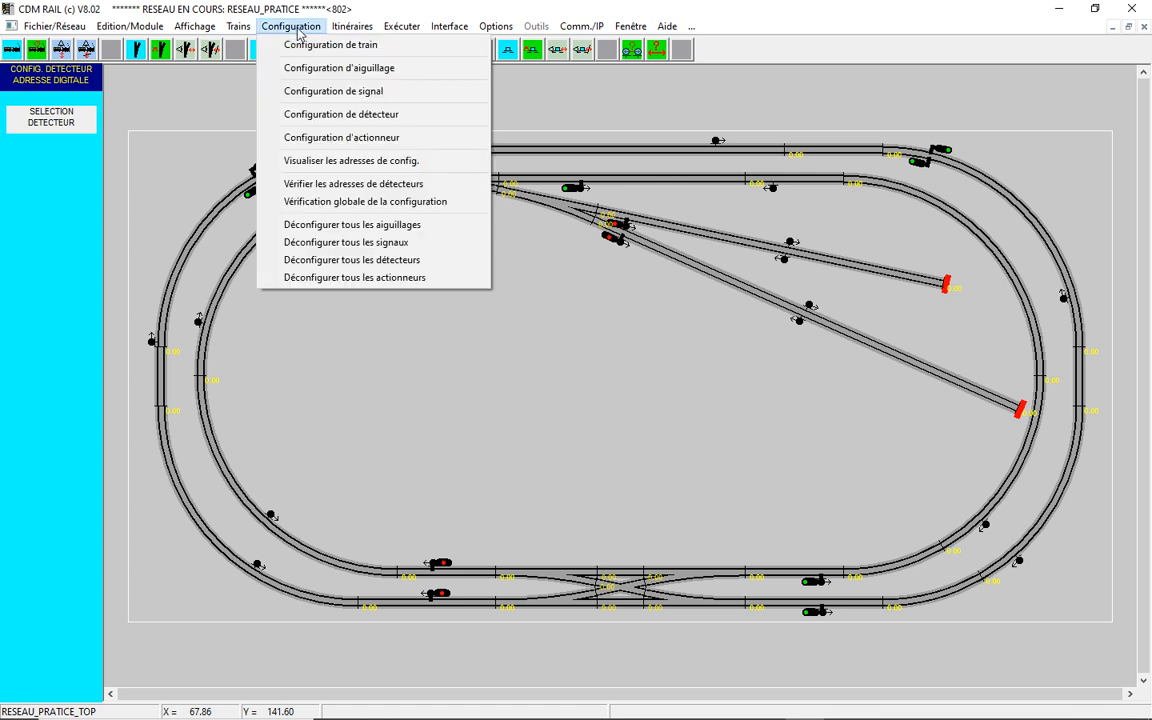
click(403, 204)
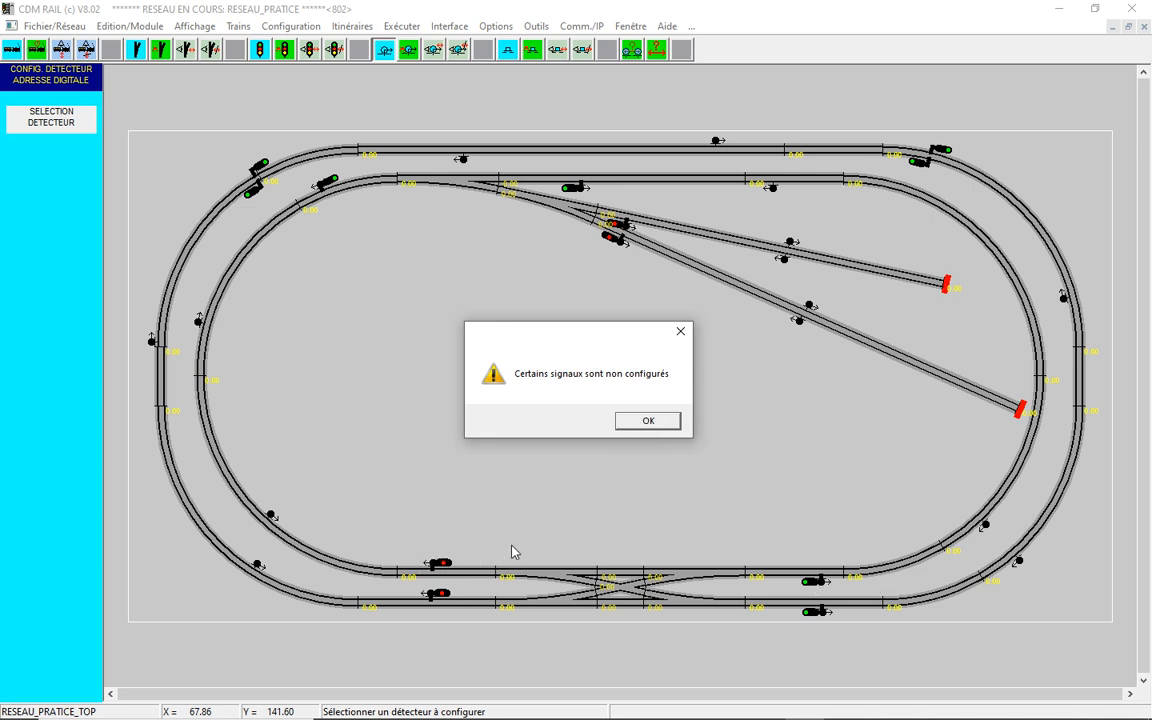
click(650, 424)
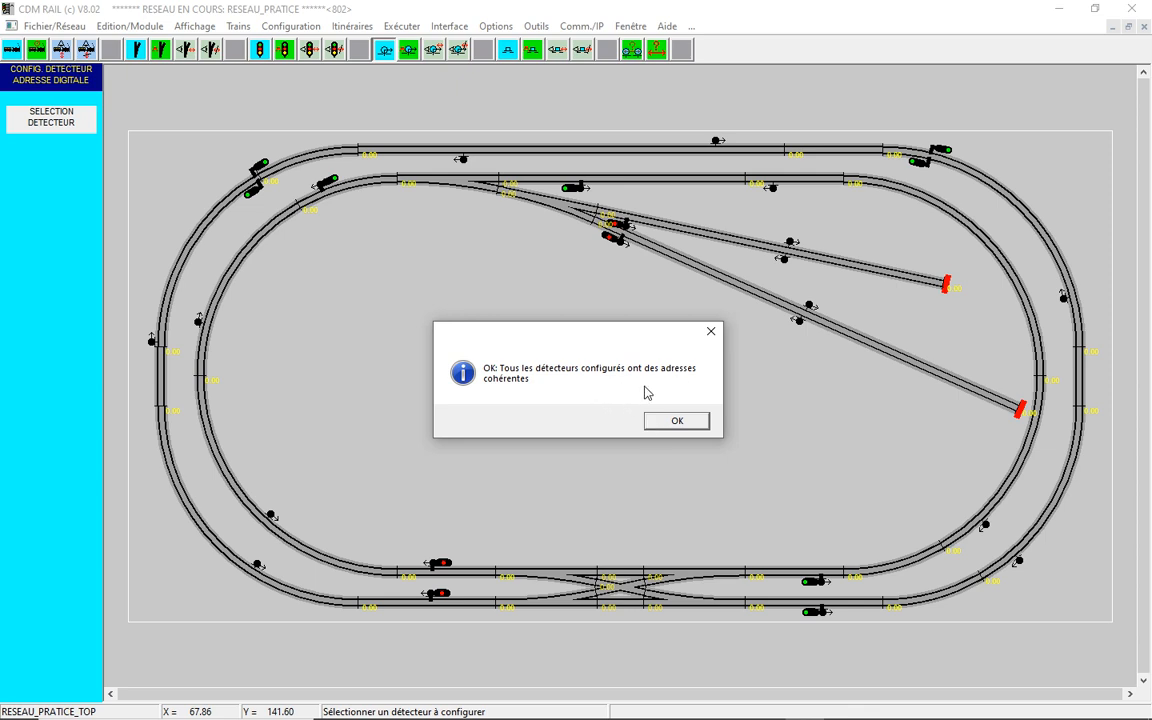
click(686, 424)
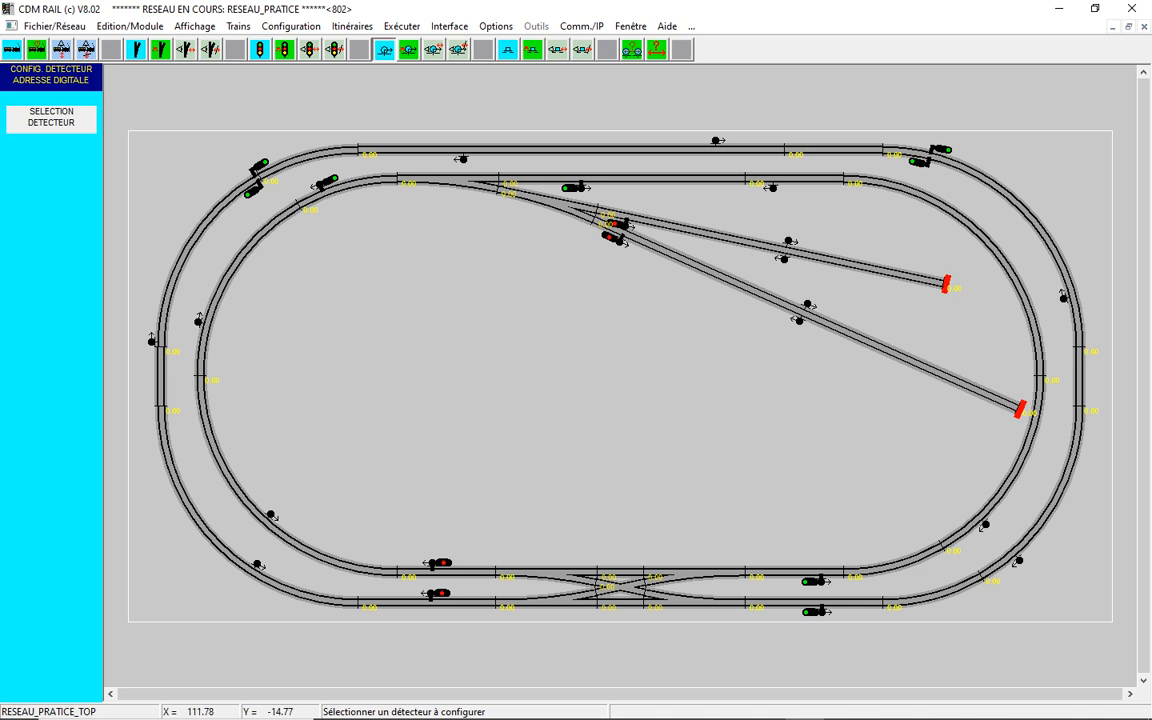
mouse_move(530, 705)
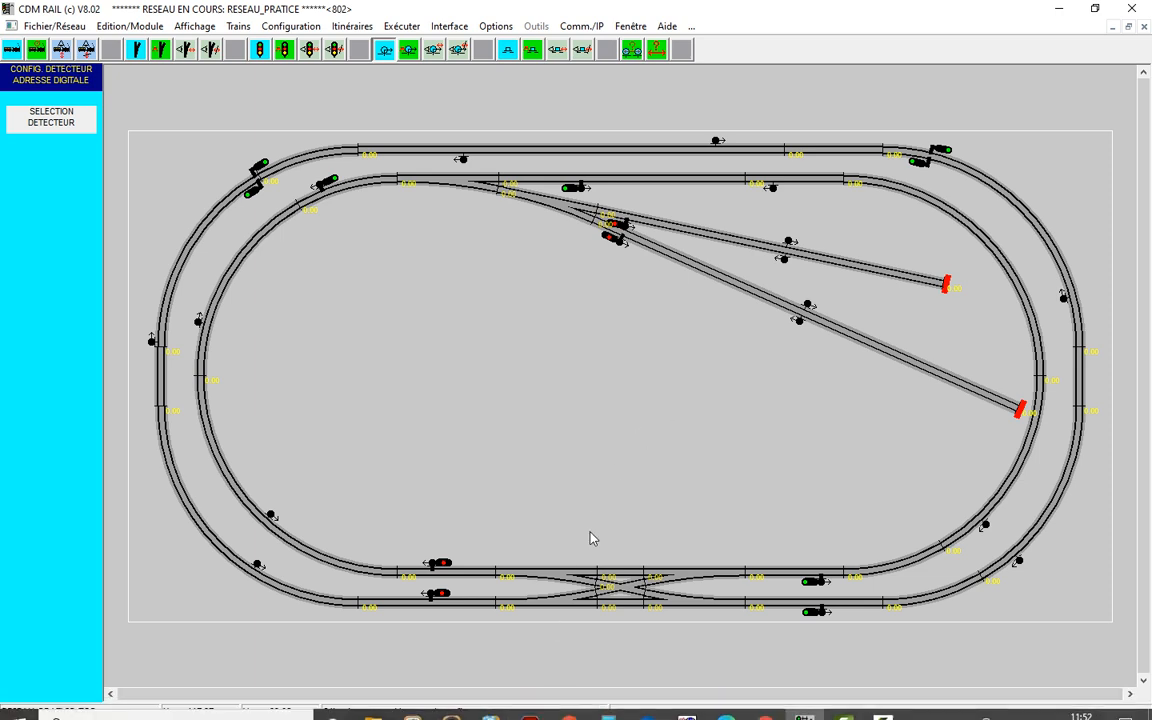